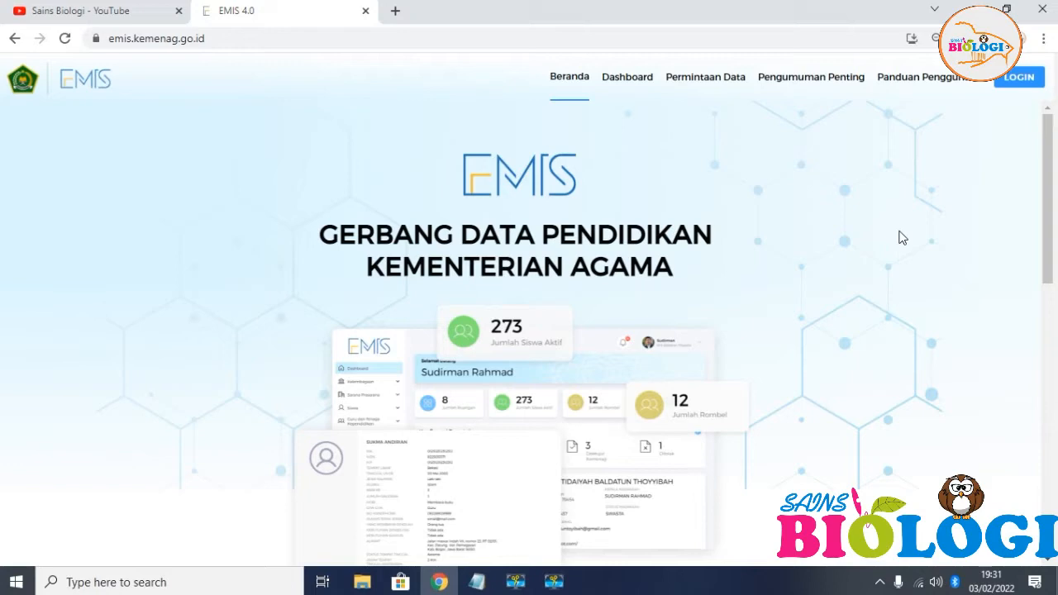
# Switch to the Sains Biologi channel on YouTube and look through its list of uploaded videos.
pyautogui.click(109, 14)
pyautogui.scroll(-5, 728, 230)
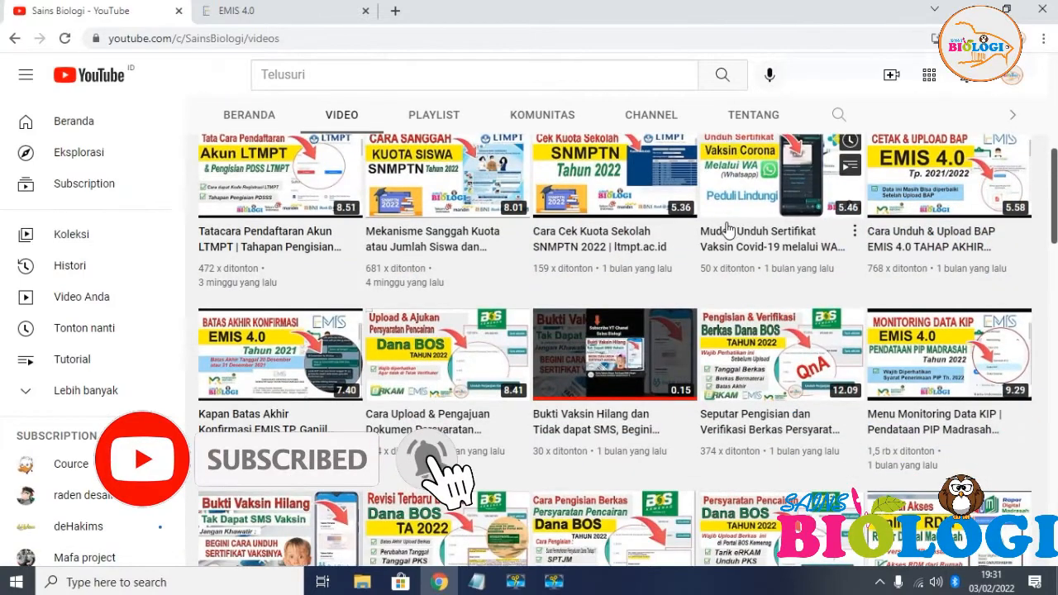
pyautogui.scroll(-4, 728, 230)
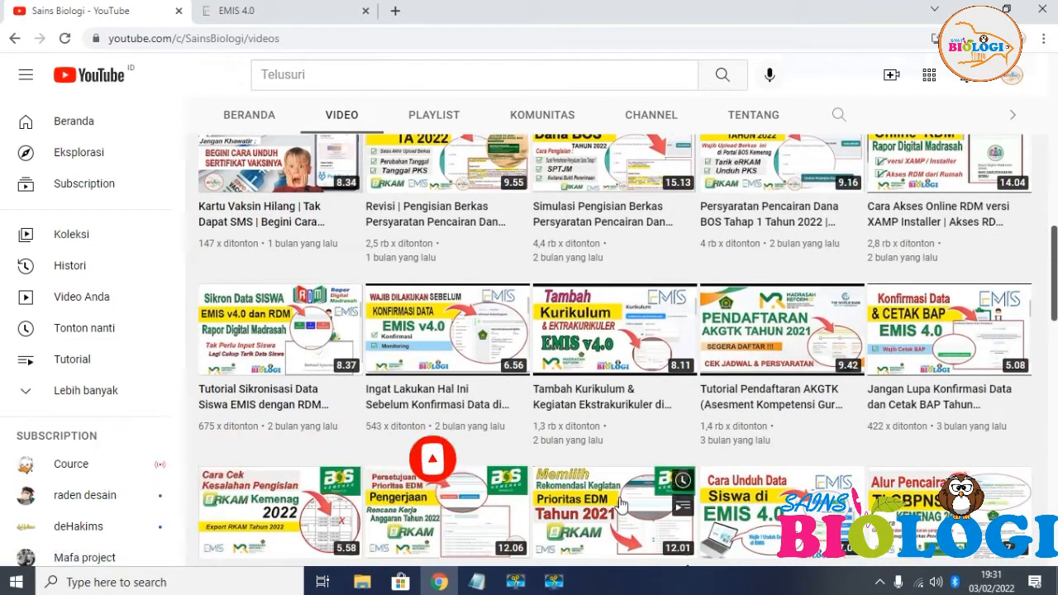
pyautogui.moveTo(622, 504)
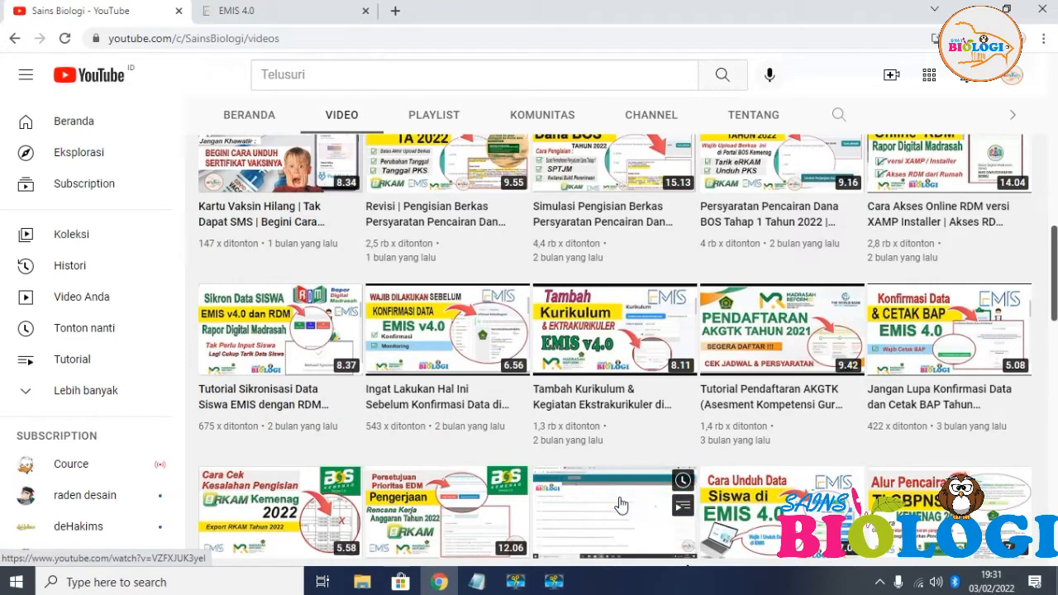
pyautogui.scroll(3, 611, 479)
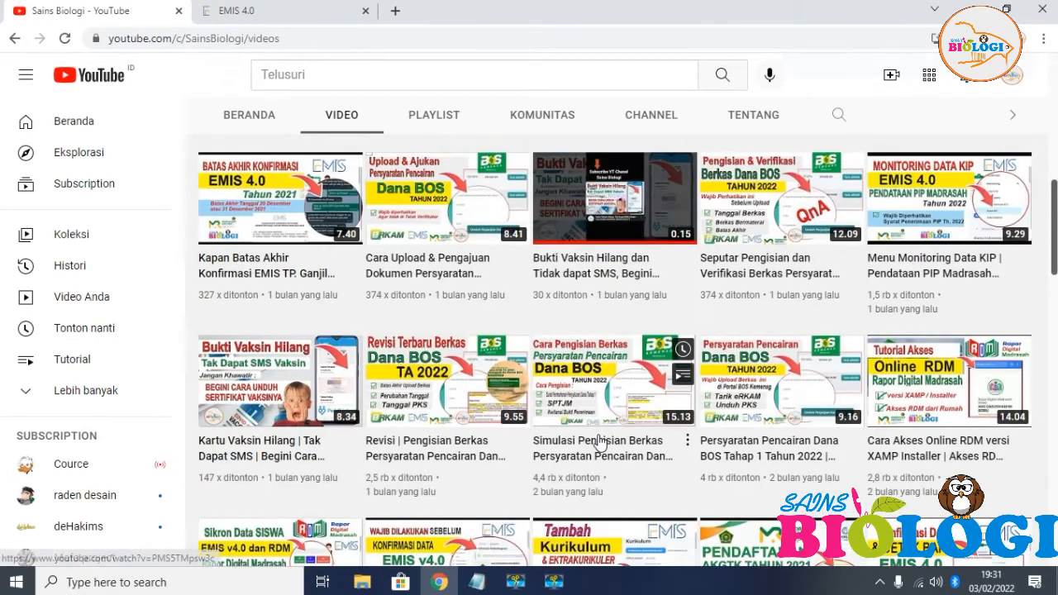
pyautogui.scroll(6, 599, 443)
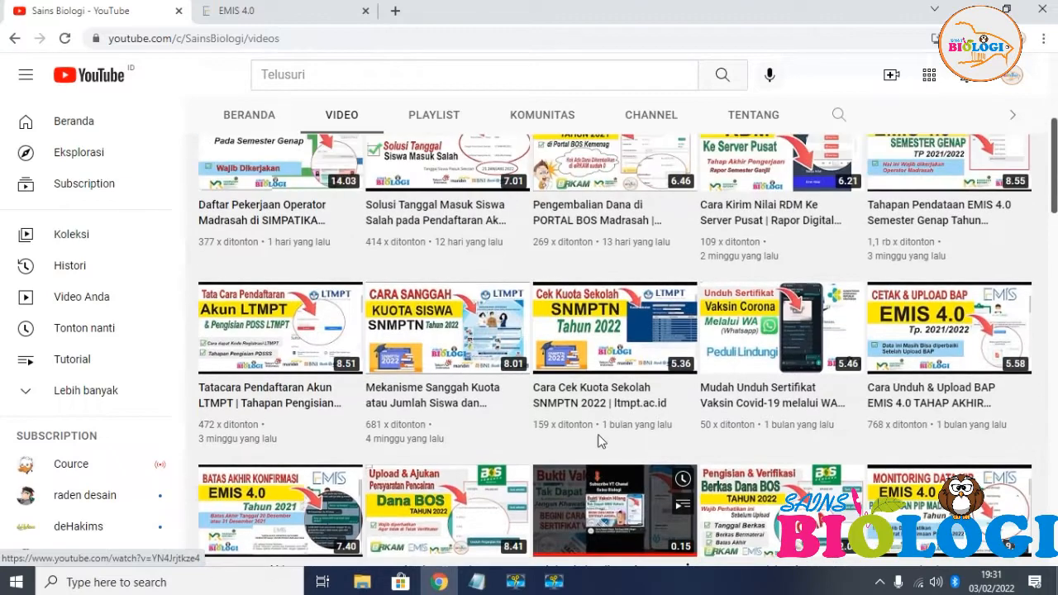
pyautogui.scroll(3, 600, 443)
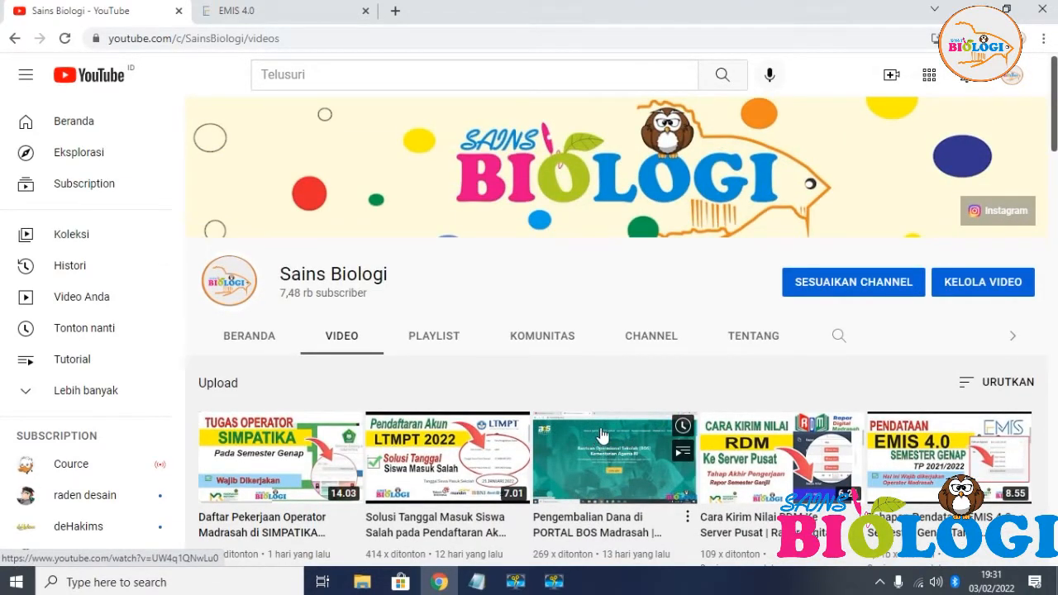
# Return to the EMIS 4.0 site and log in with the saved credentials, completing the robot check.
pyautogui.click(258, 17)
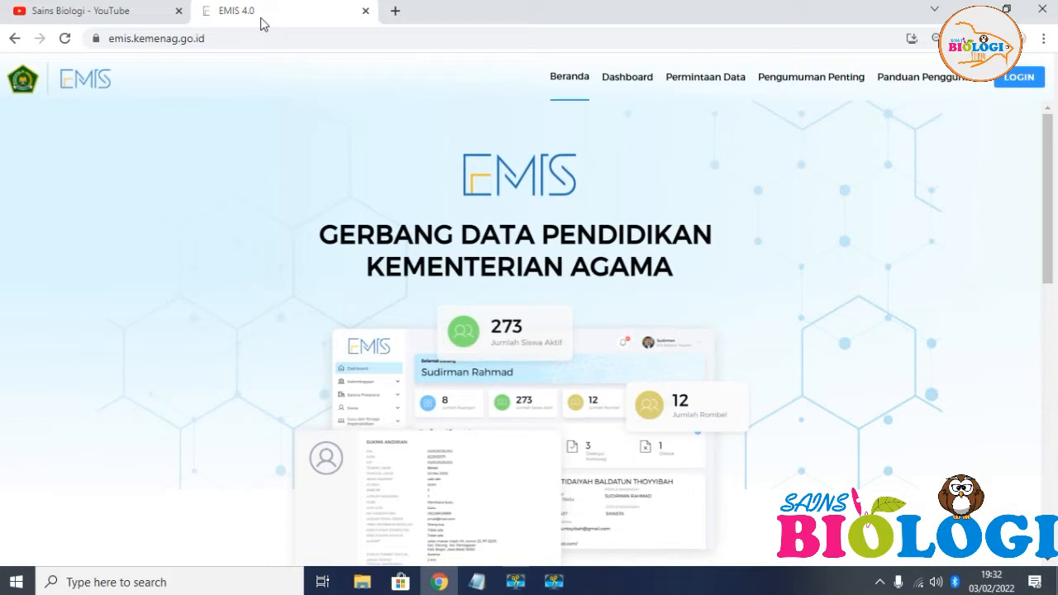
pyautogui.click(1022, 78)
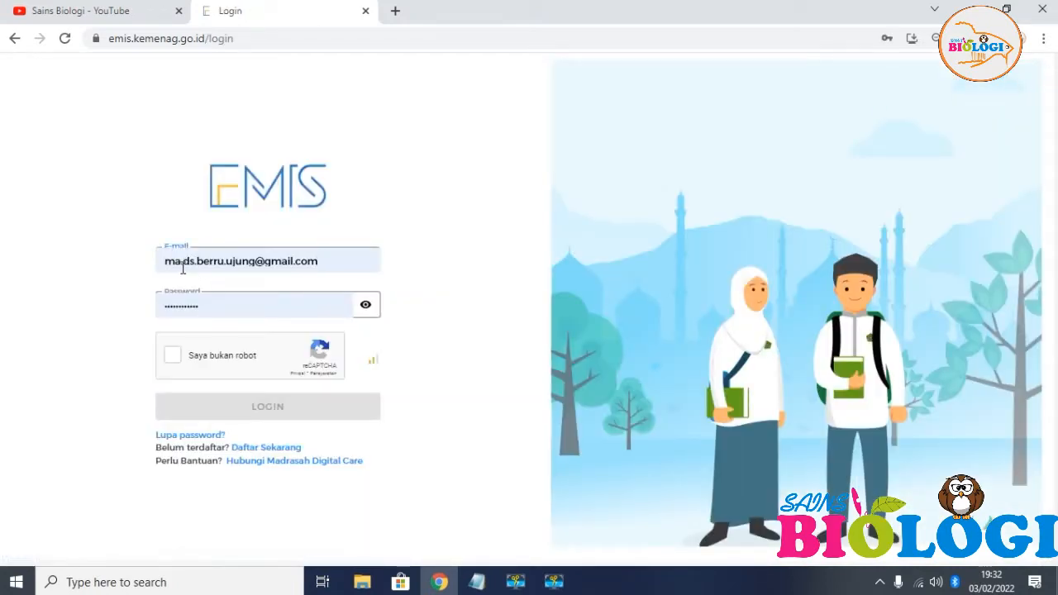
pyautogui.click(173, 354)
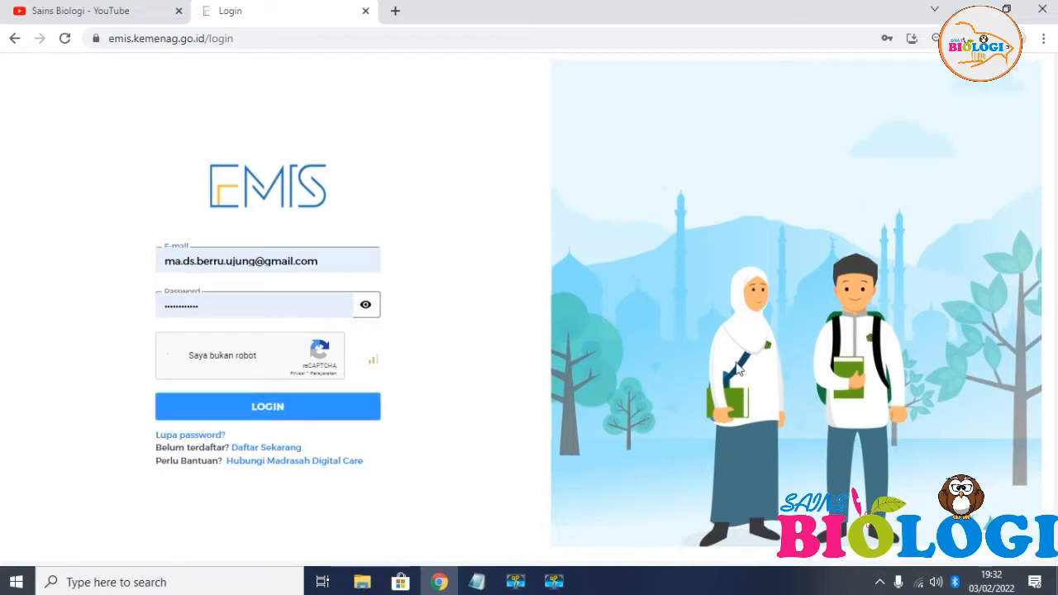
pyautogui.click(354, 415)
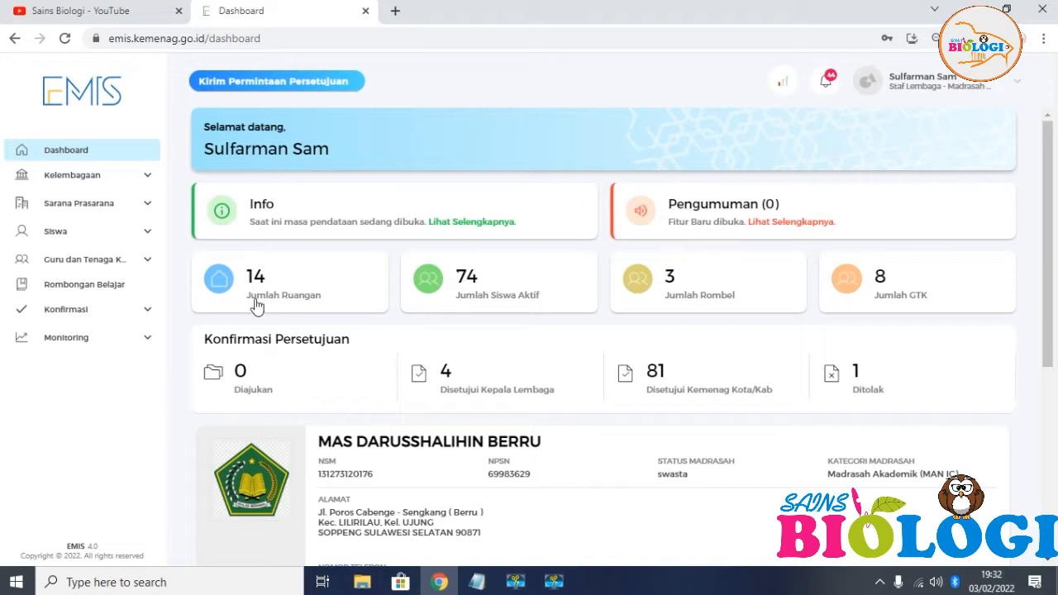
# Start a new curriculum and learning activity entry with school year 2021/2022, grade Kelas 10 and curriculum K13 Revisi.
pyautogui.click(129, 184)
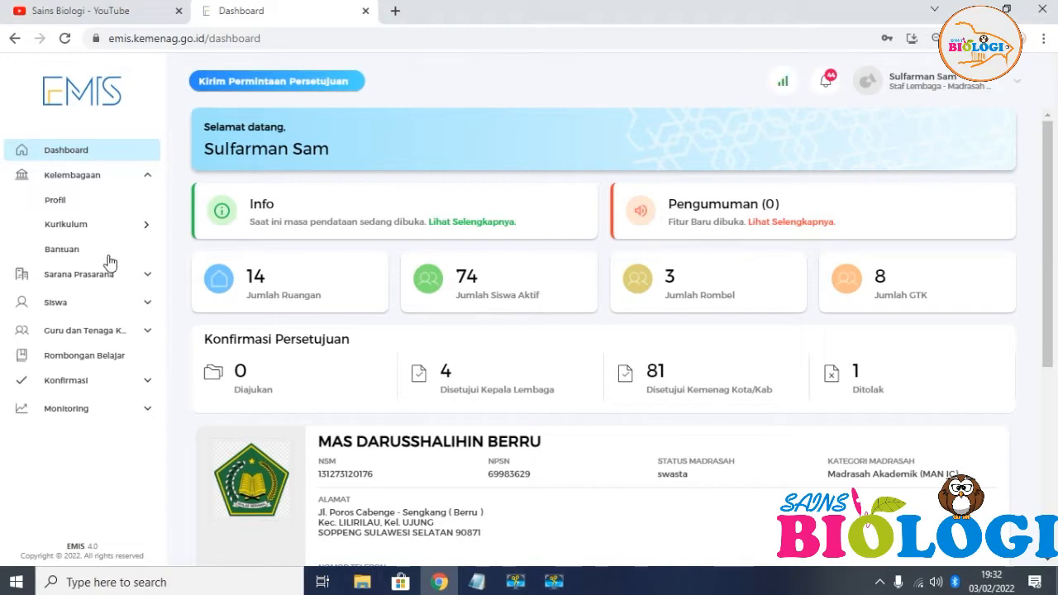
pyautogui.click(100, 228)
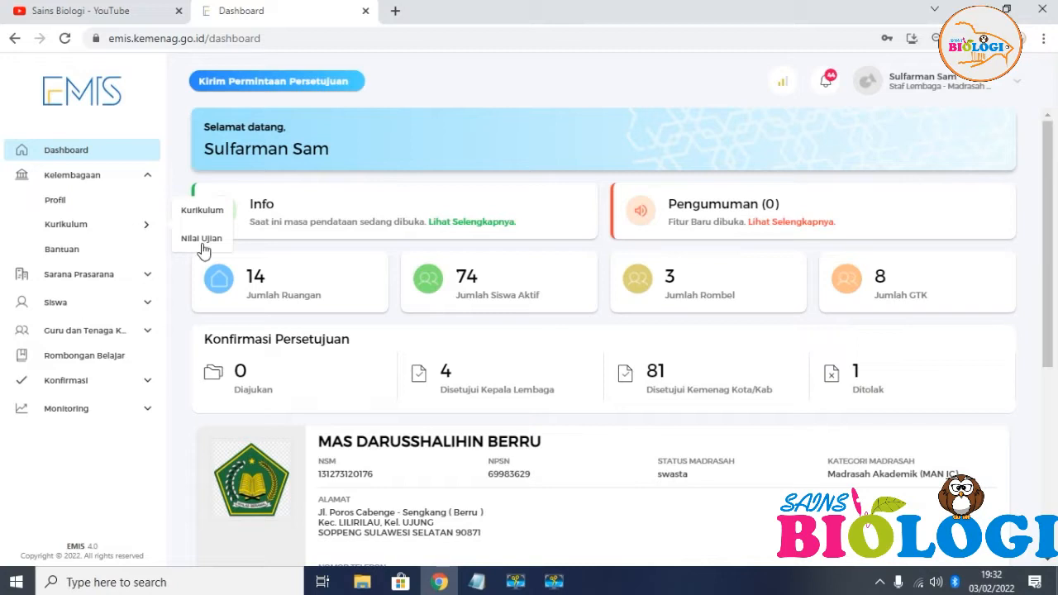
pyautogui.click(201, 212)
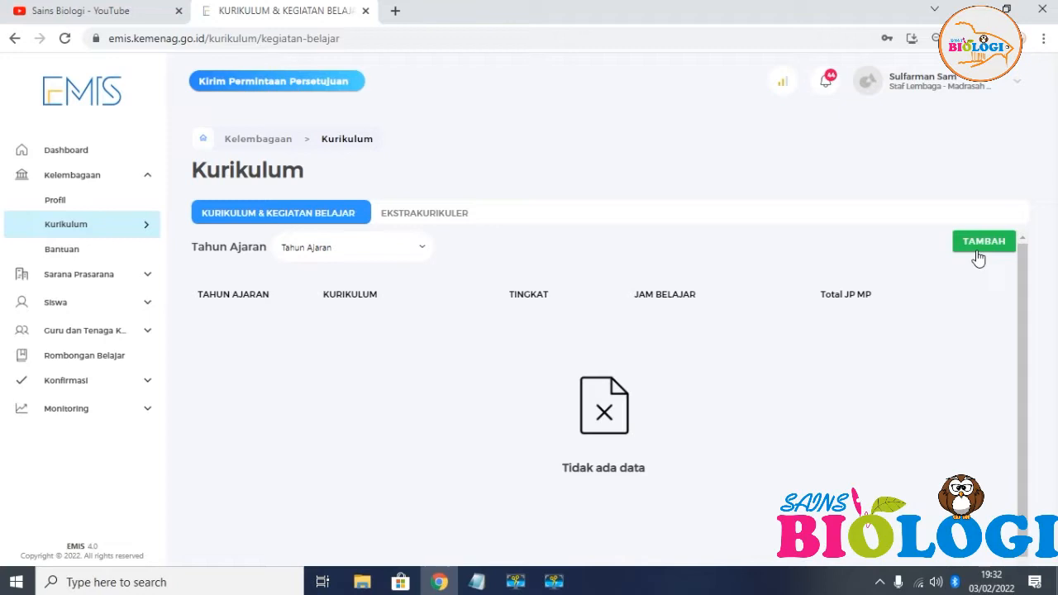
pyautogui.click(978, 251)
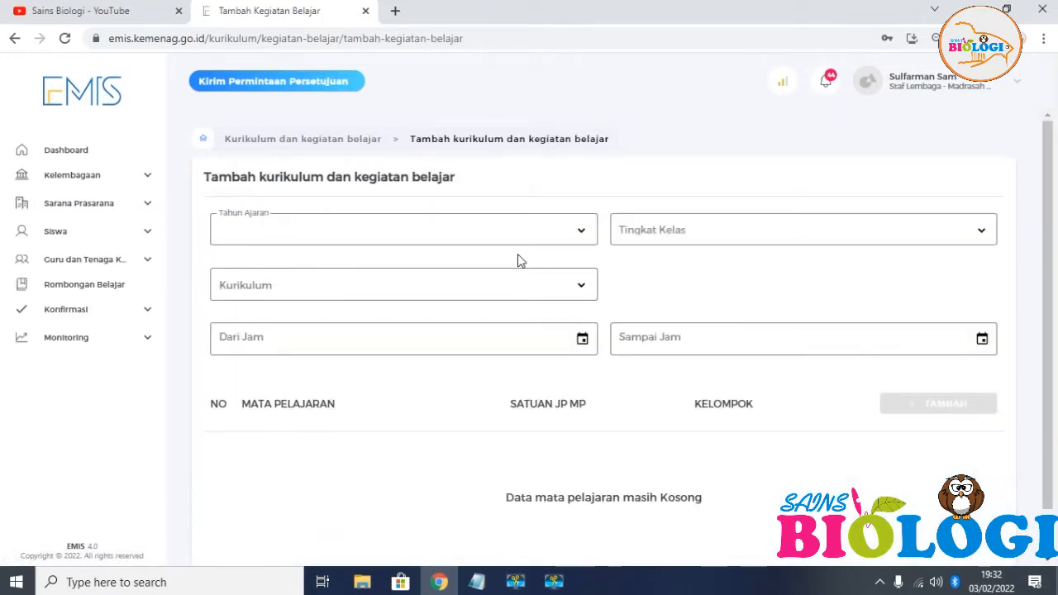
pyautogui.click(507, 233)
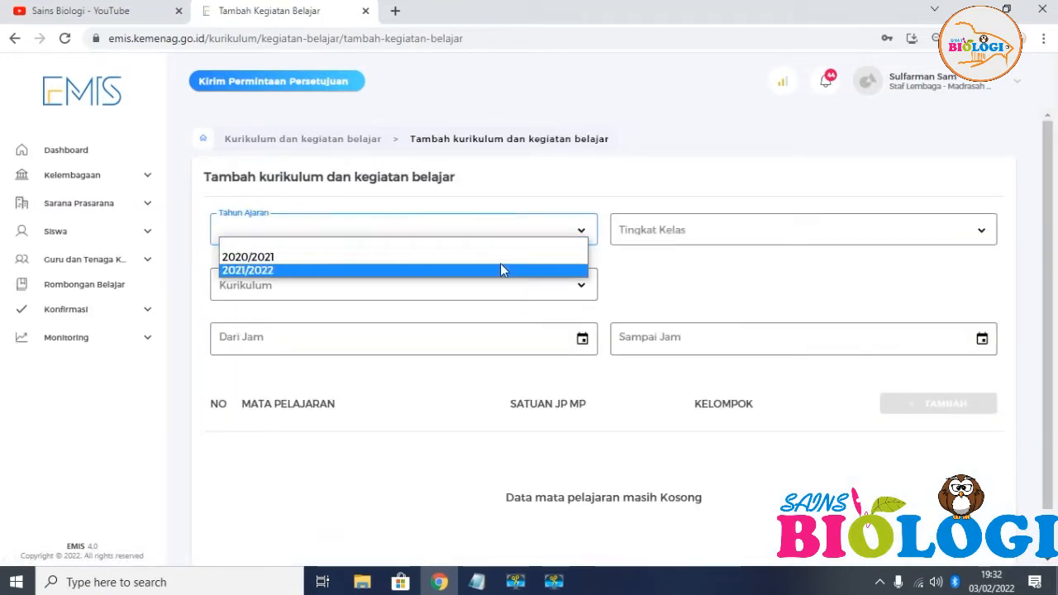
pyautogui.click(502, 269)
pyautogui.click(734, 242)
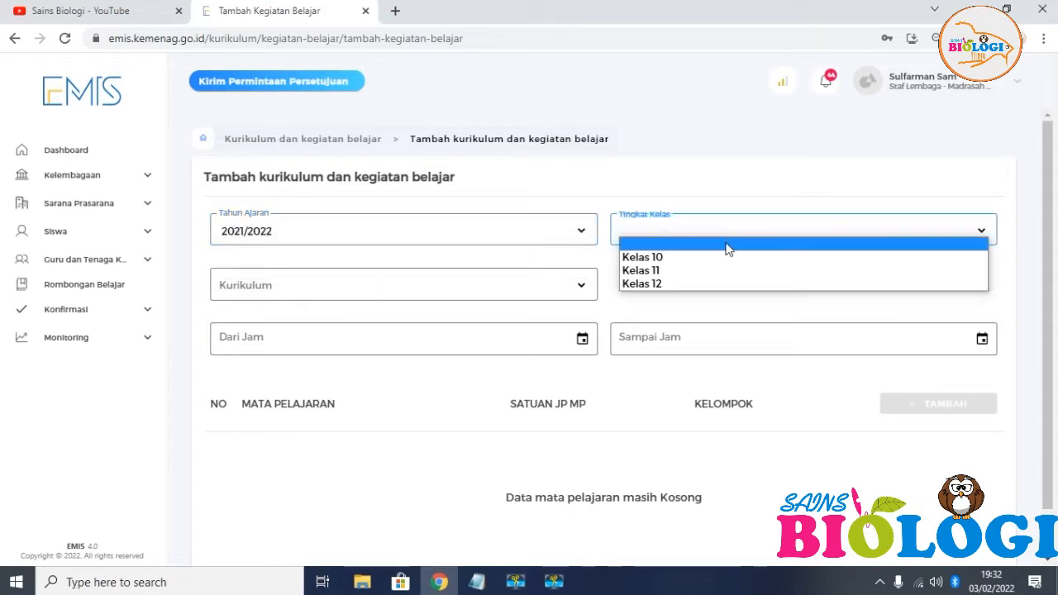
pyautogui.click(723, 259)
pyautogui.click(463, 290)
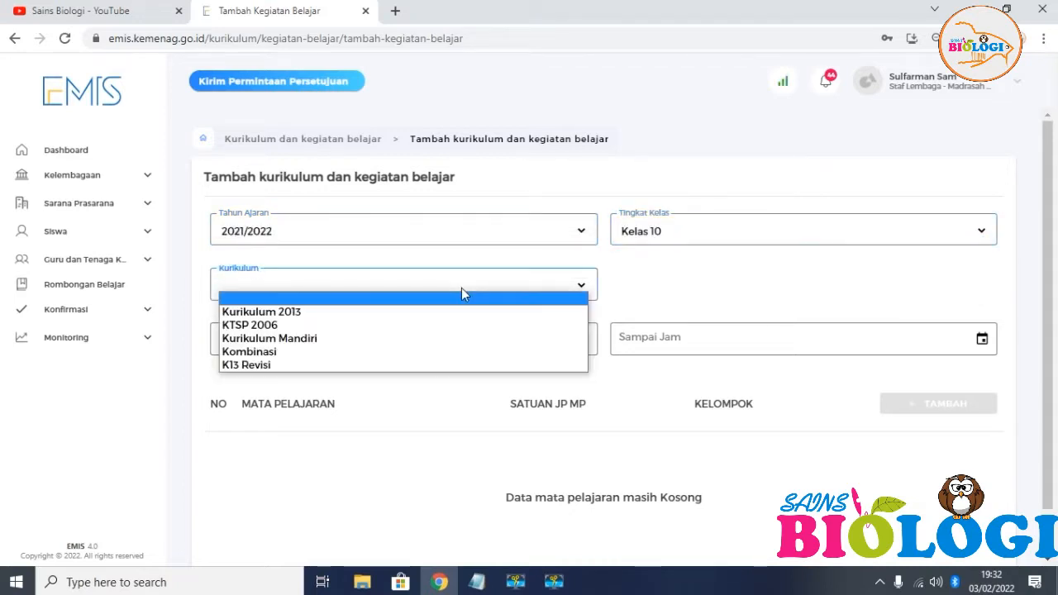
pyautogui.click(398, 364)
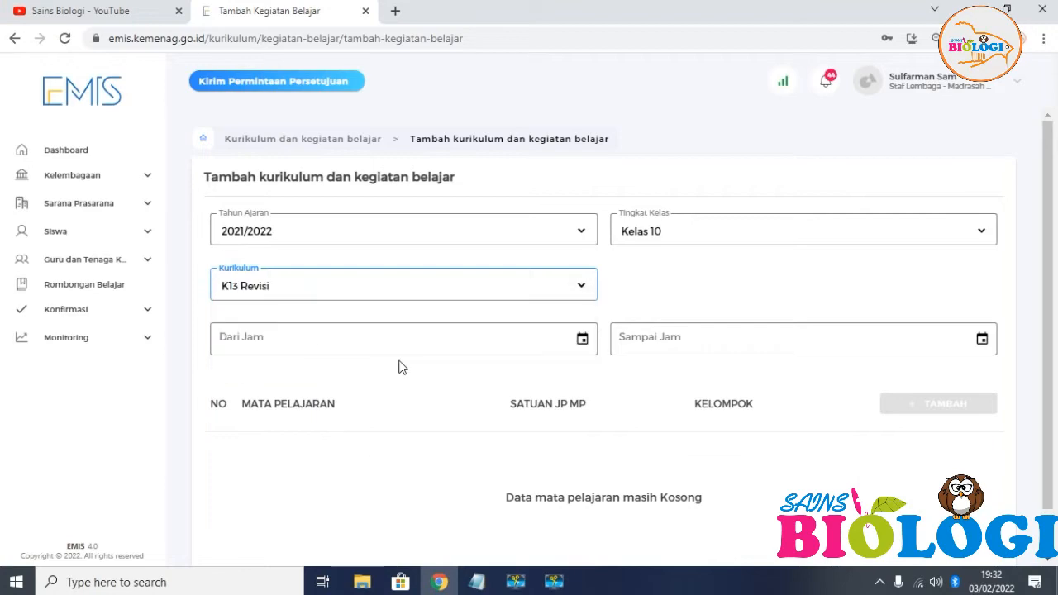
# Set the learning hours from 07:32 to 14:32, and try adding a subject to the curriculum entry without choosing one.
pyautogui.click(433, 347)
pyautogui.click(741, 340)
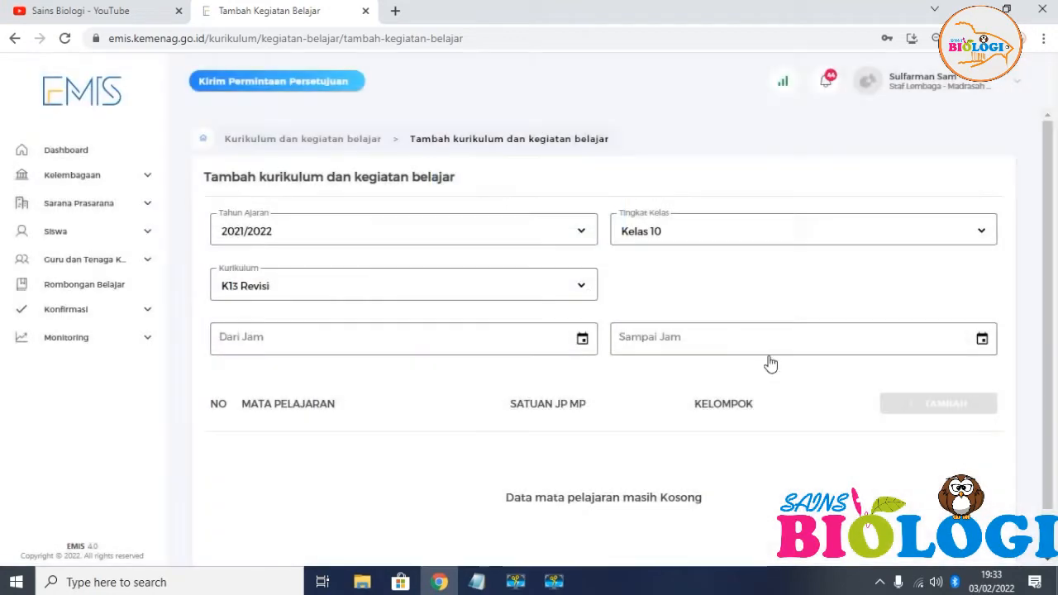
pyautogui.click(470, 346)
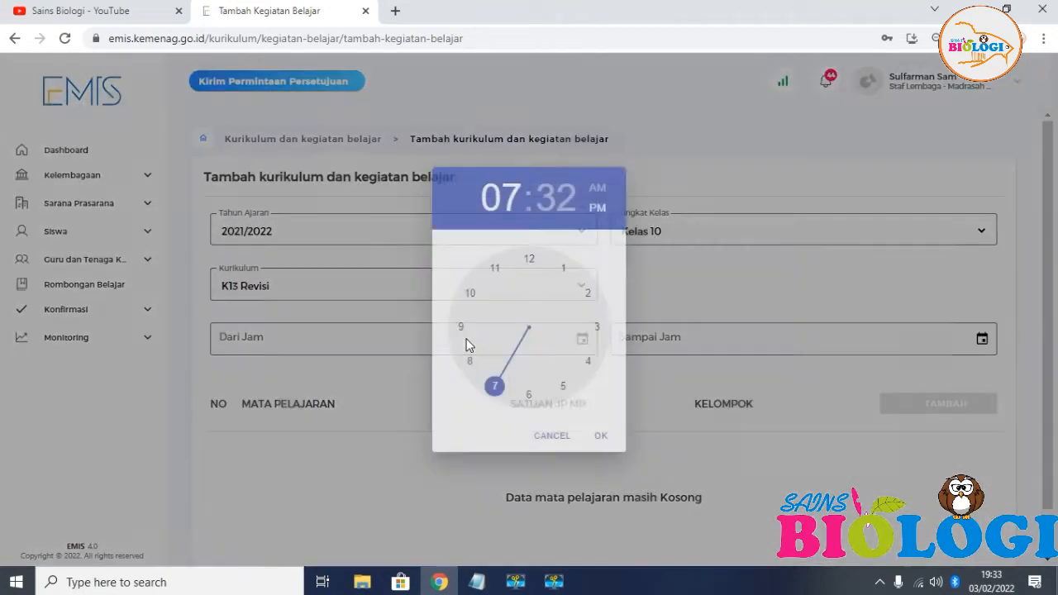
pyautogui.click(597, 188)
pyautogui.click(601, 436)
pyautogui.click(680, 338)
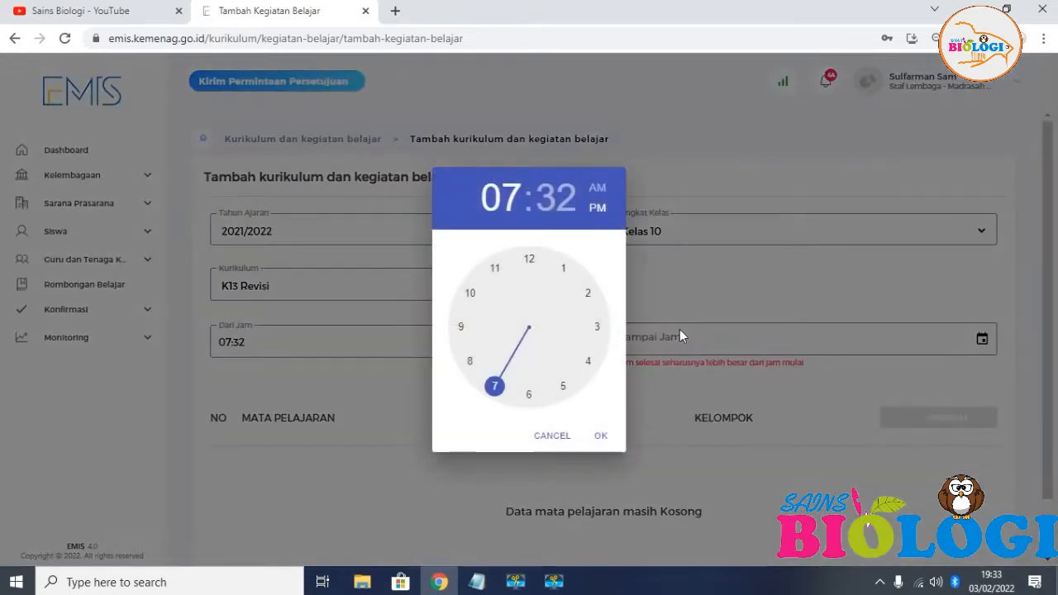
pyautogui.click(588, 294)
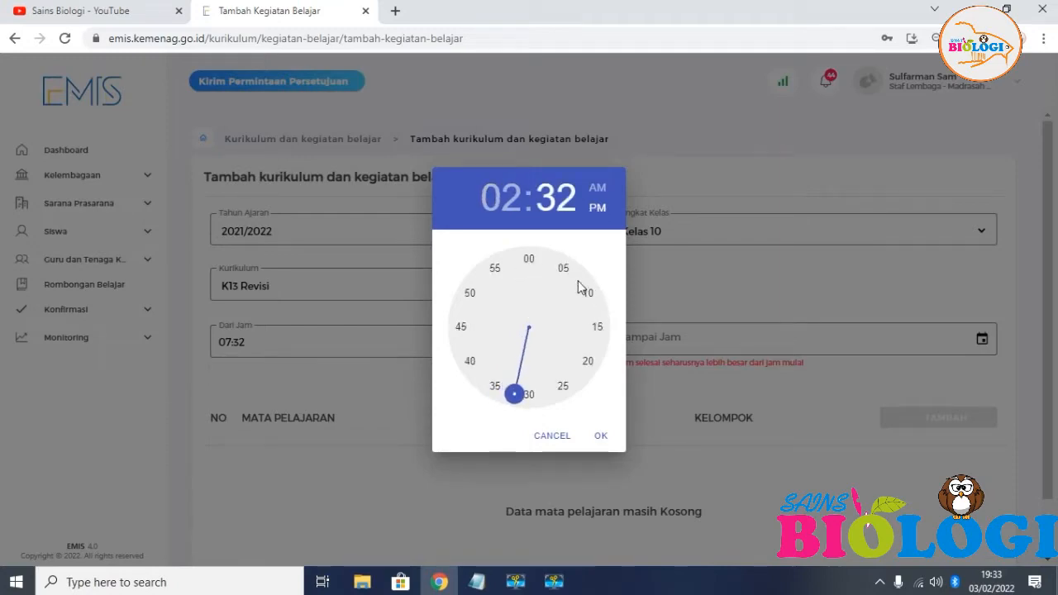
pyautogui.click(601, 437)
pyautogui.click(883, 407)
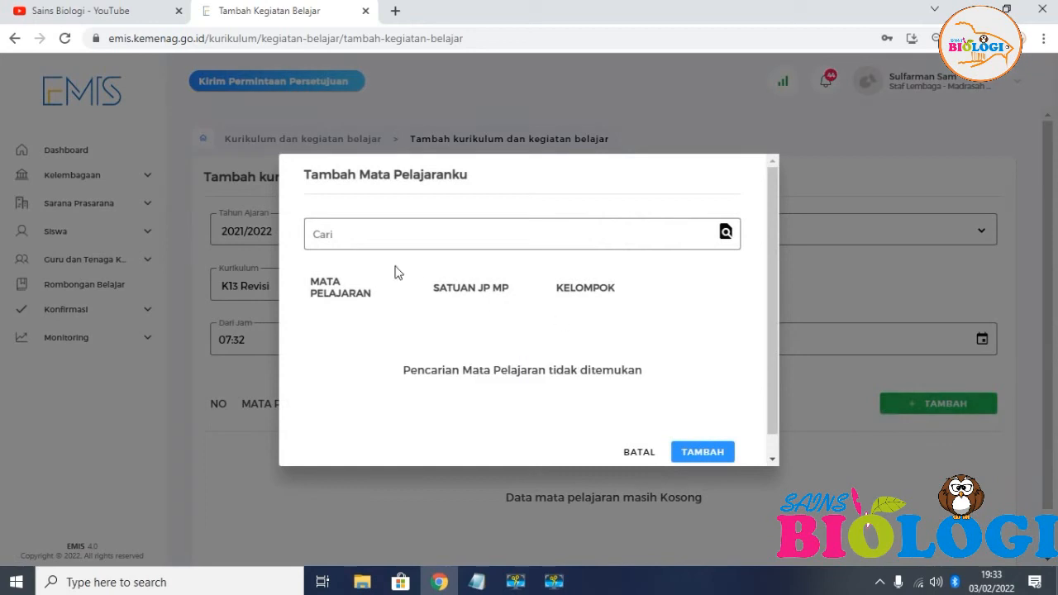
pyautogui.click(699, 455)
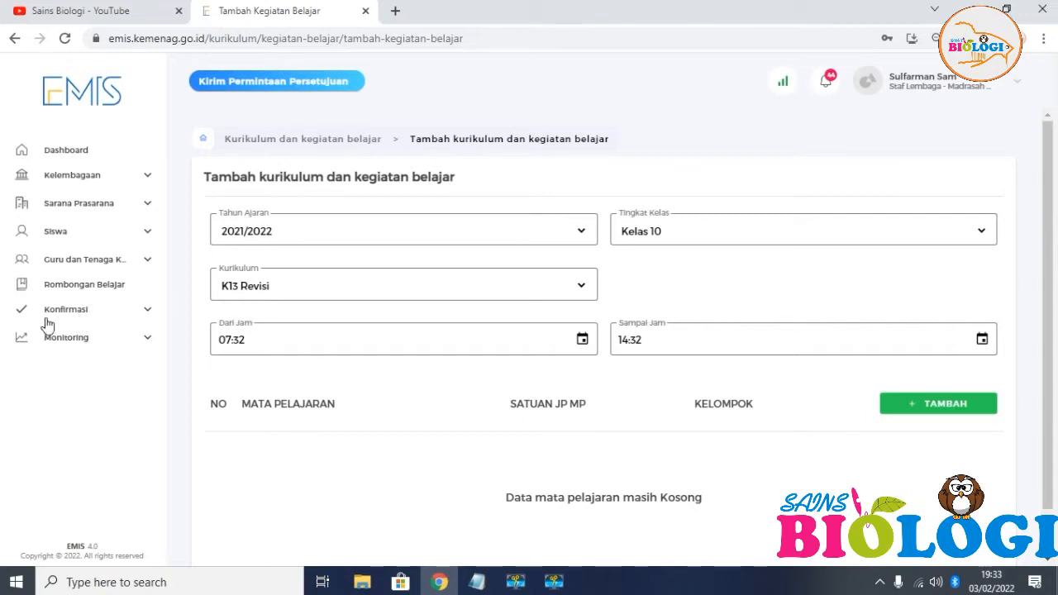
# Open the XI.IPS.1 class group's details from the Rombongan Belajar list and bring up its edit form.
pyautogui.click(85, 285)
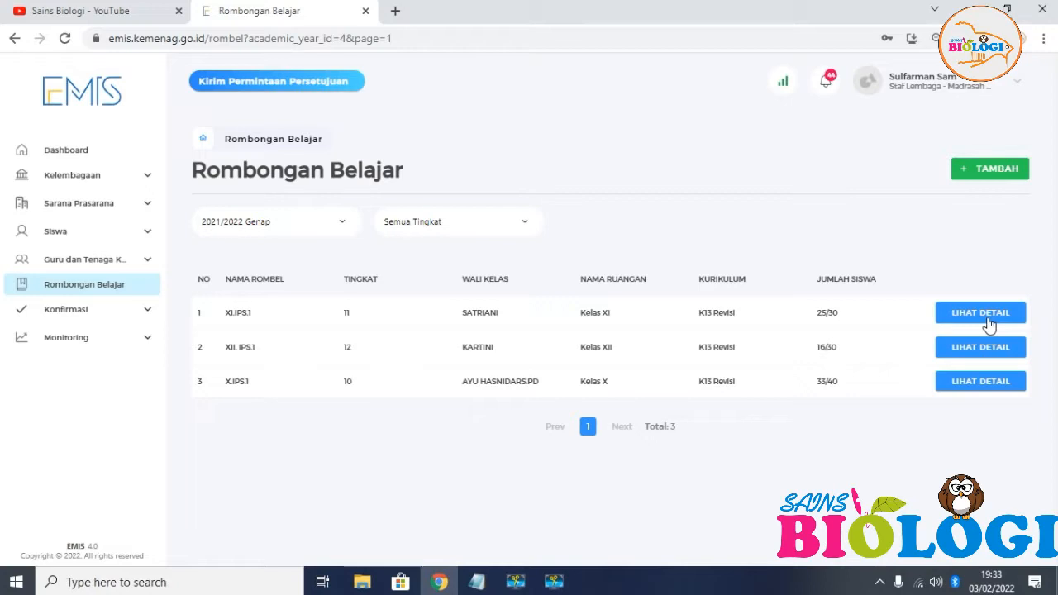
pyautogui.click(990, 322)
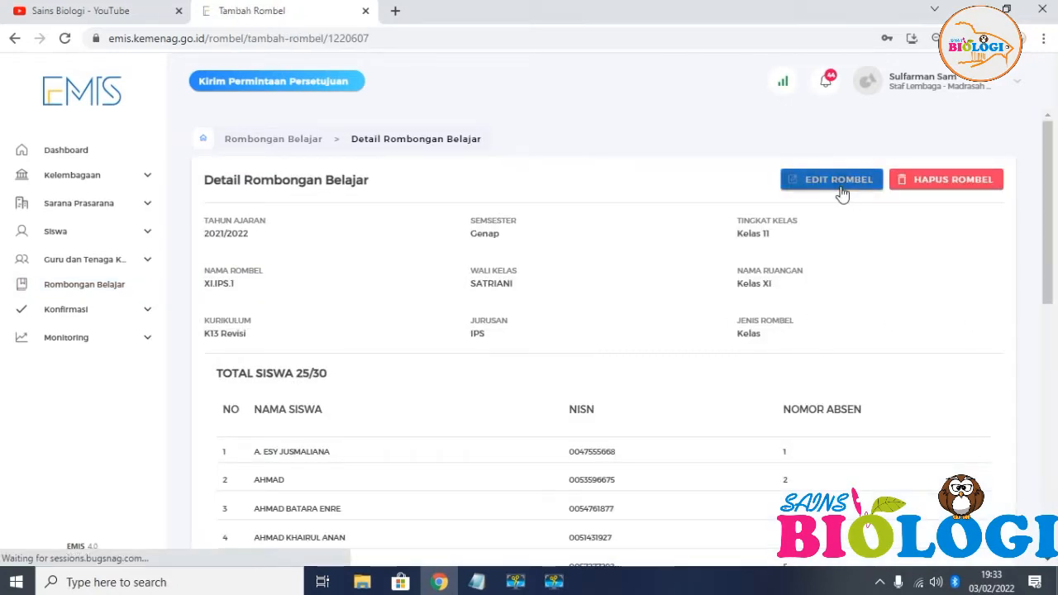
pyautogui.click(844, 186)
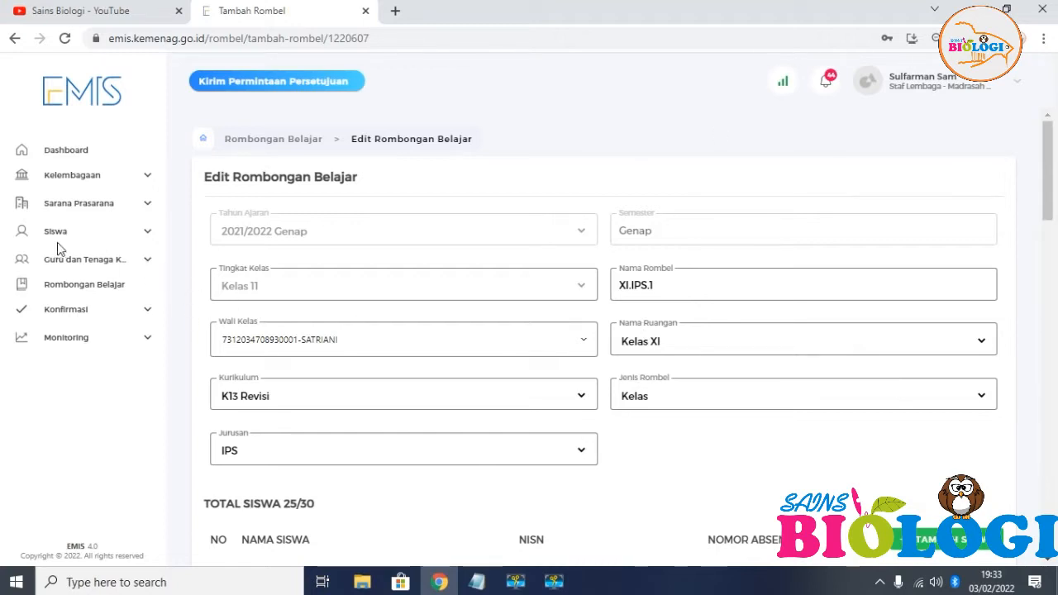
# Open a new AKM entry under Nilai Ujian, examine its highest, lowest and average score fields, and close it without saving.
pyautogui.click(105, 175)
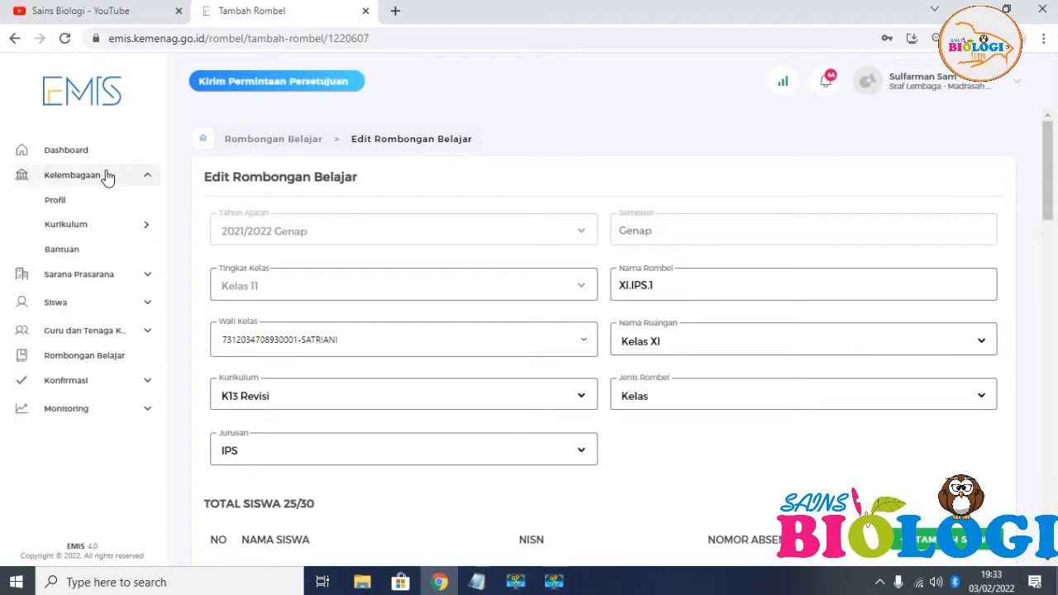
pyautogui.click(78, 227)
pyautogui.click(205, 241)
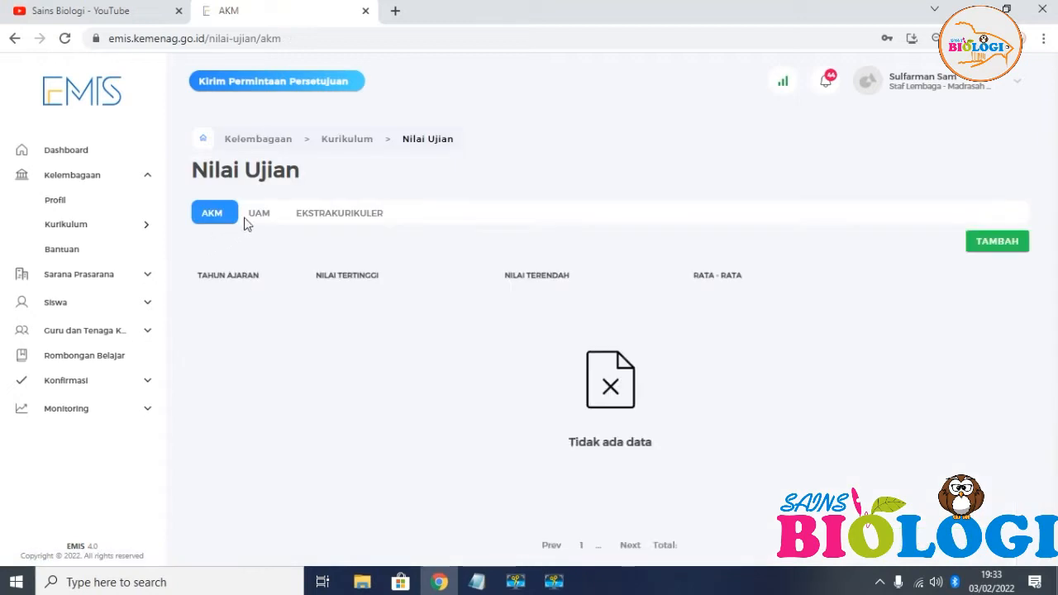
pyautogui.click(998, 242)
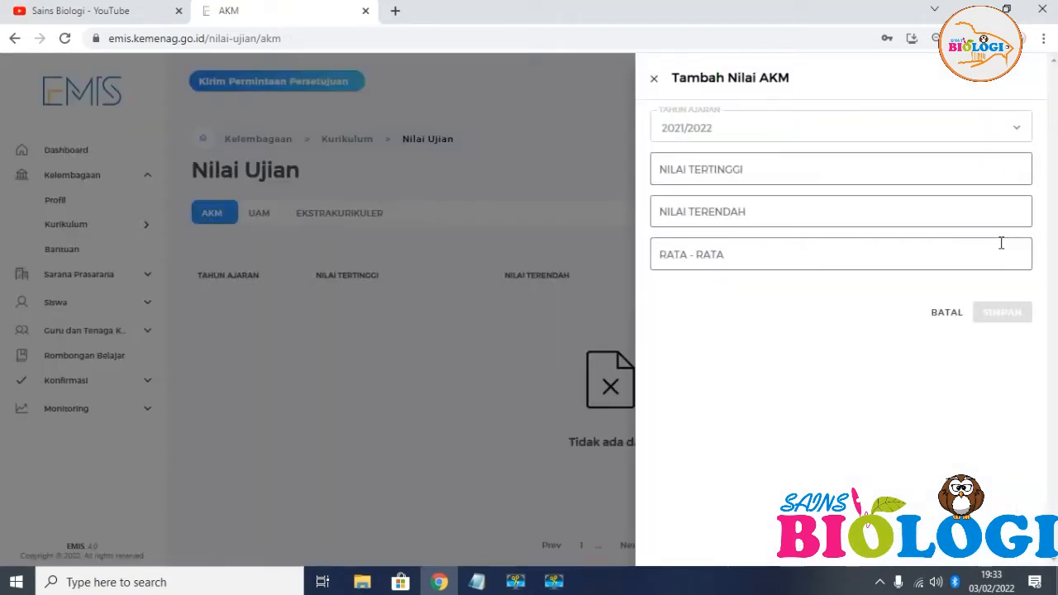
pyautogui.click(749, 169)
pyautogui.click(747, 217)
pyautogui.click(734, 253)
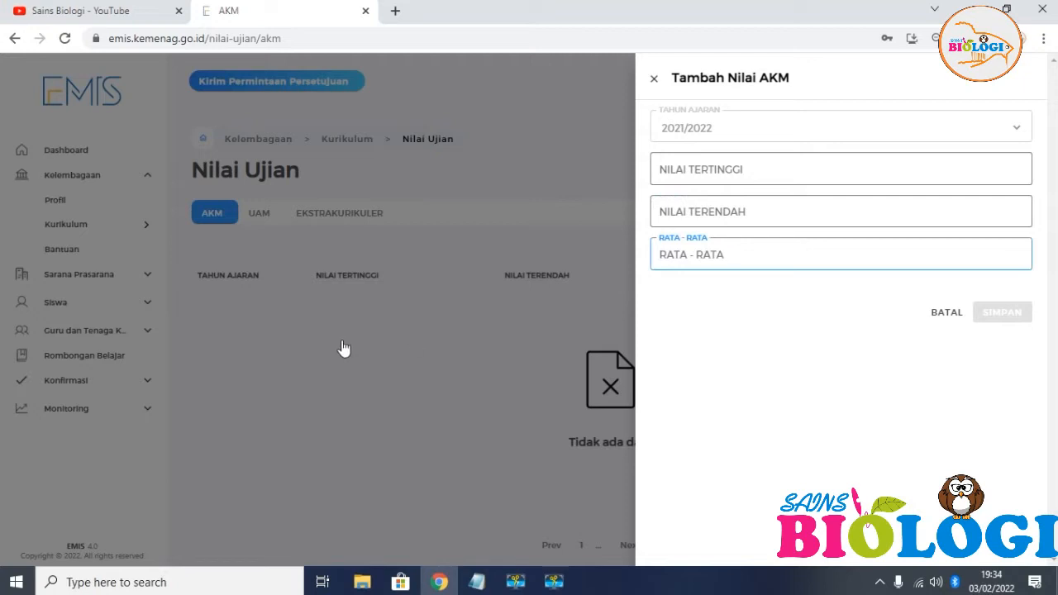
pyautogui.click(343, 350)
# Fill in a new UAM score entry with highest score 9.0, lowest 8.0 and average 8.6, and close it without saving.
pyautogui.click(259, 213)
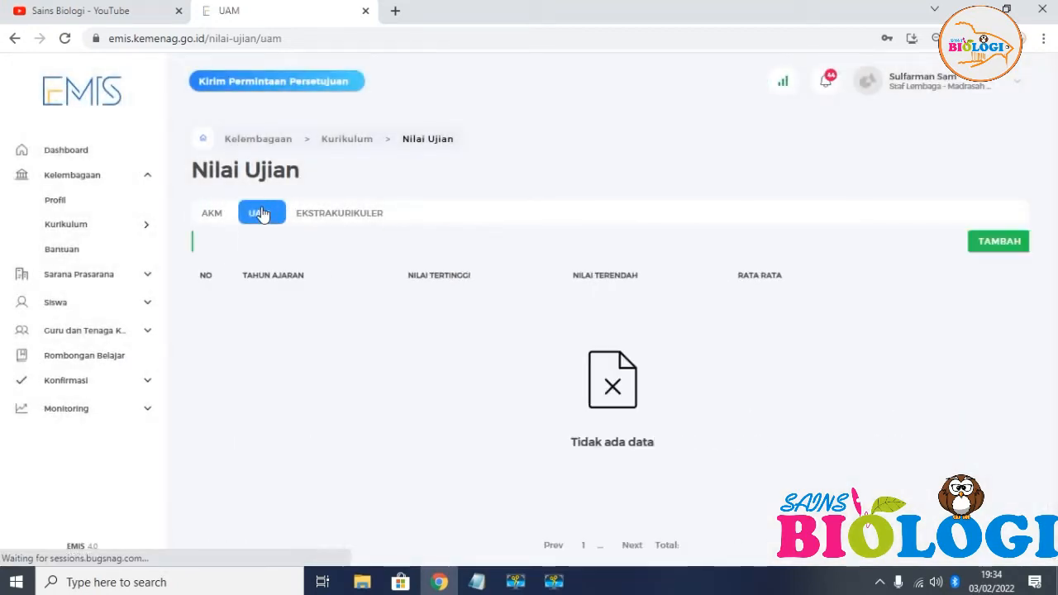
pyautogui.click(1016, 243)
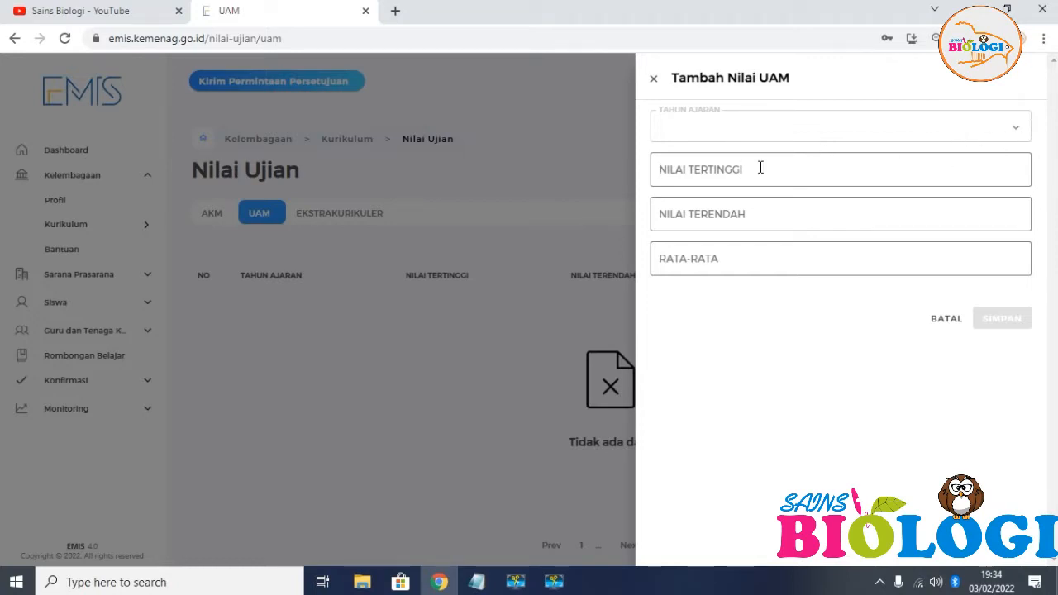
pyautogui.write('9.0')
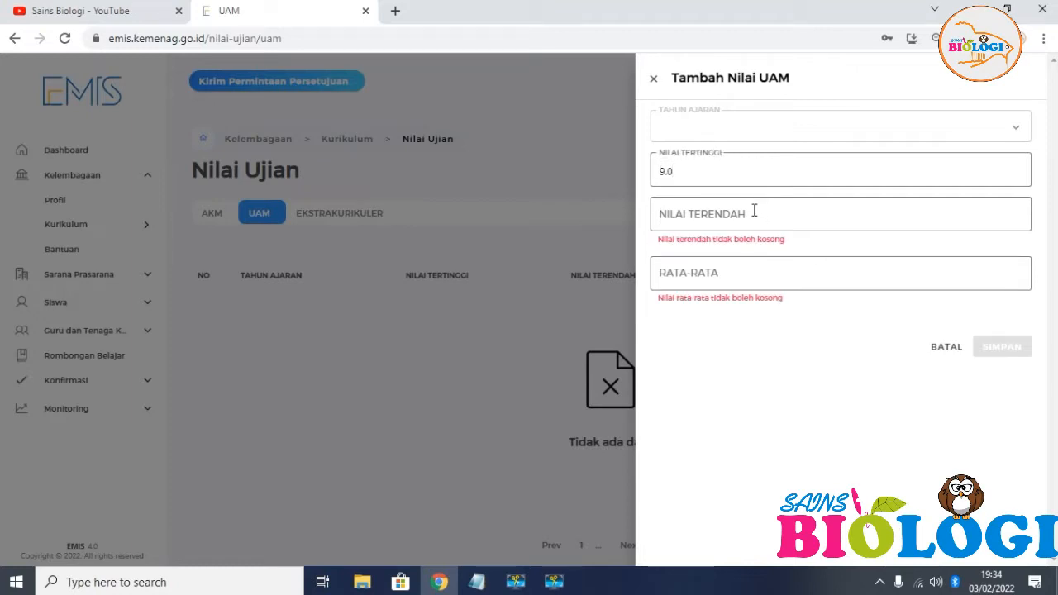
pyautogui.write('8.0')
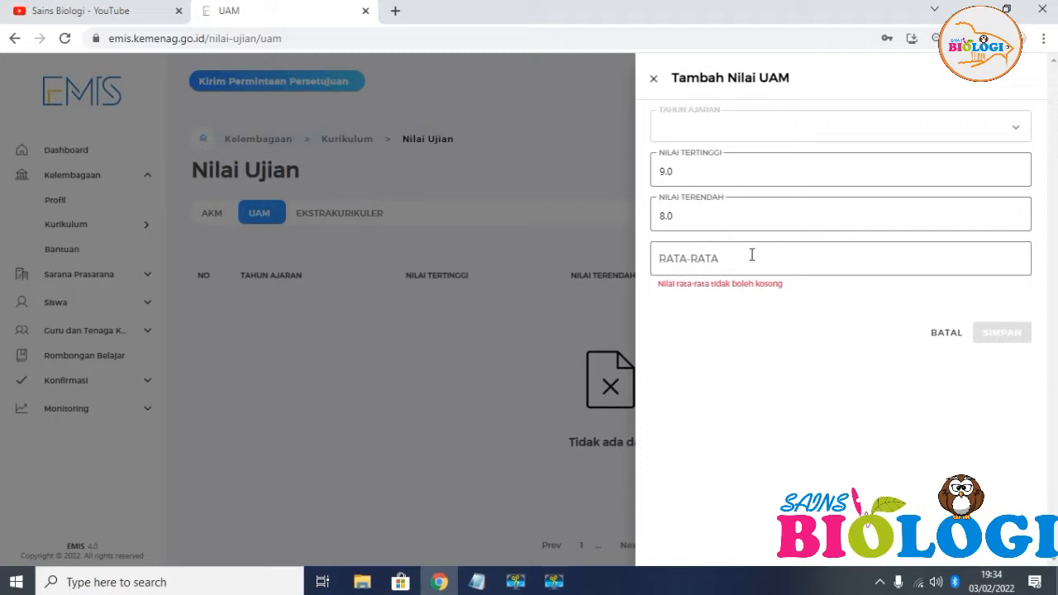
pyautogui.write('8.6')
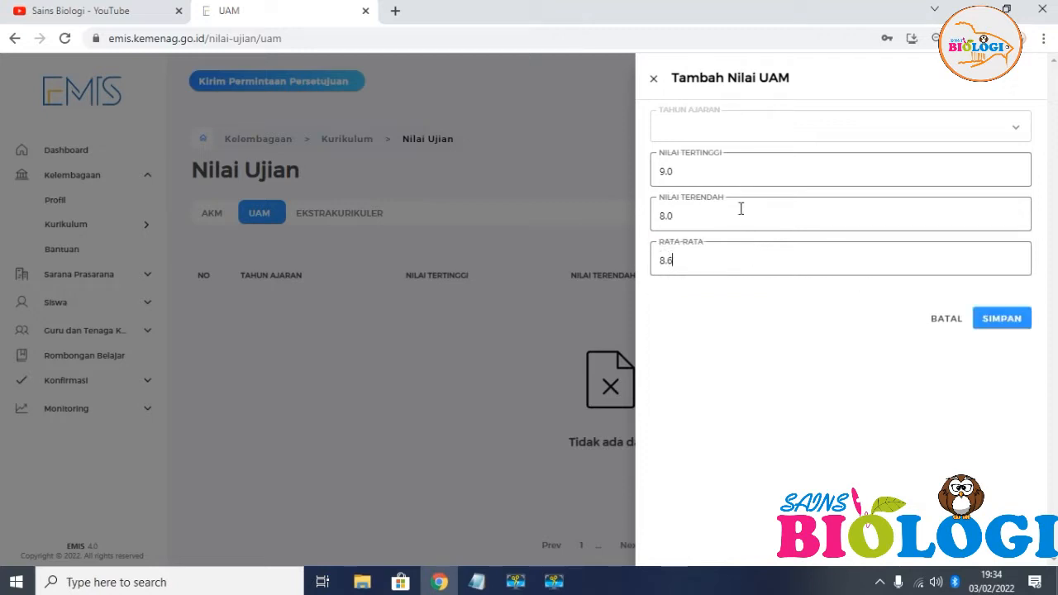
pyautogui.moveTo(721, 175); pyautogui.dragTo(461, 182)
pyautogui.write('9.0')
pyautogui.click(477, 352)
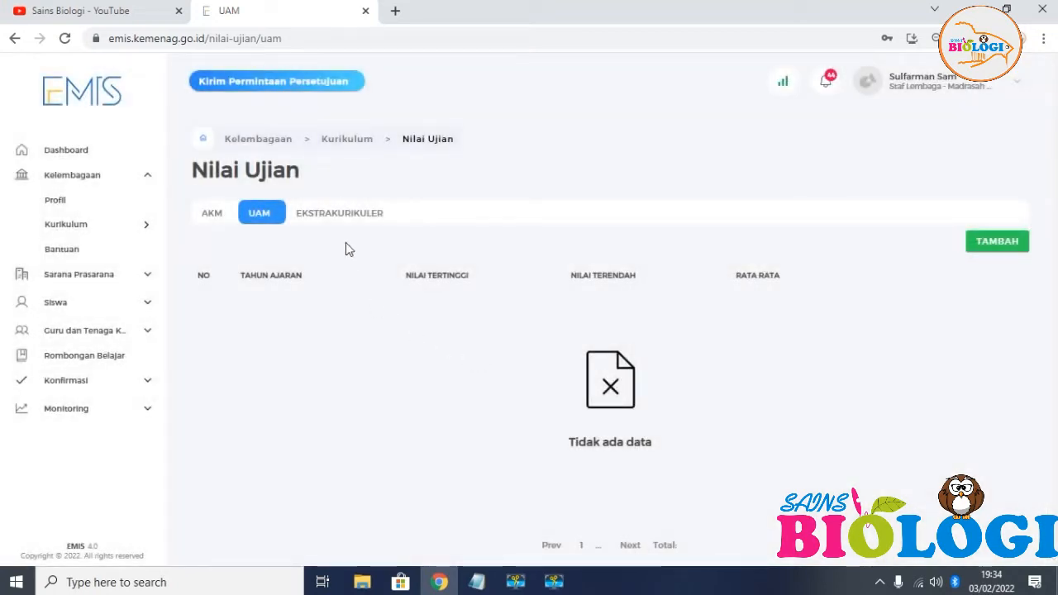
# Examine the fields of a new Ekstrakurikuler score entry under Nilai Ujian and close it without saving.
pyautogui.click(344, 214)
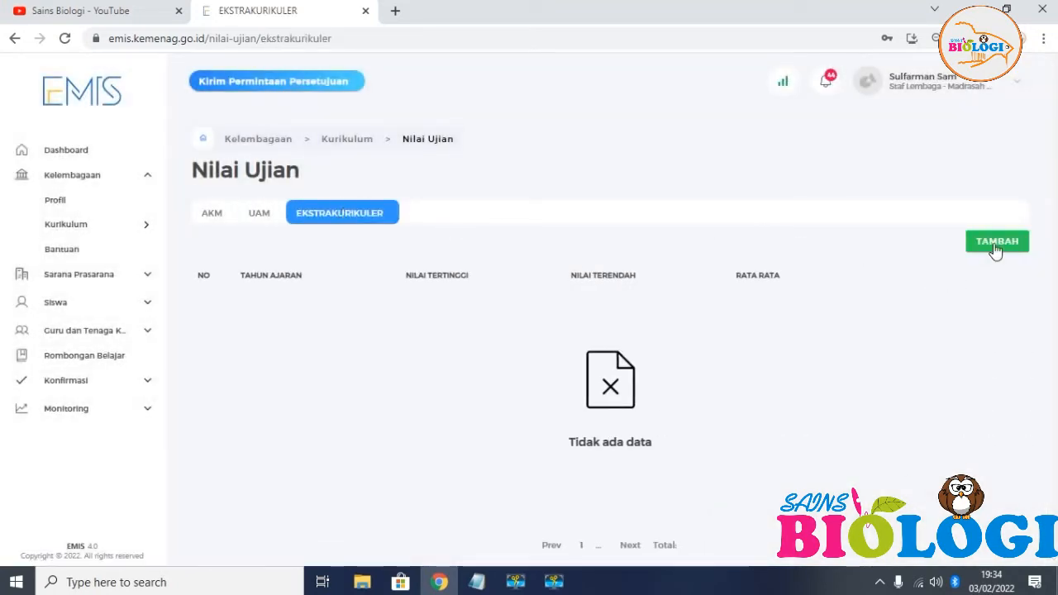
pyautogui.click(996, 245)
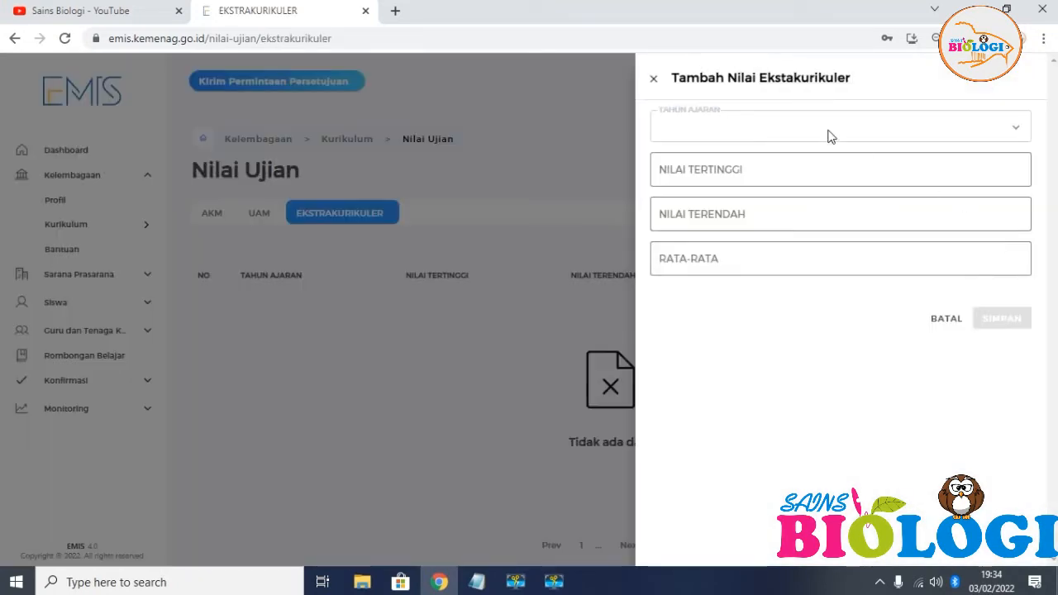
pyautogui.click(421, 354)
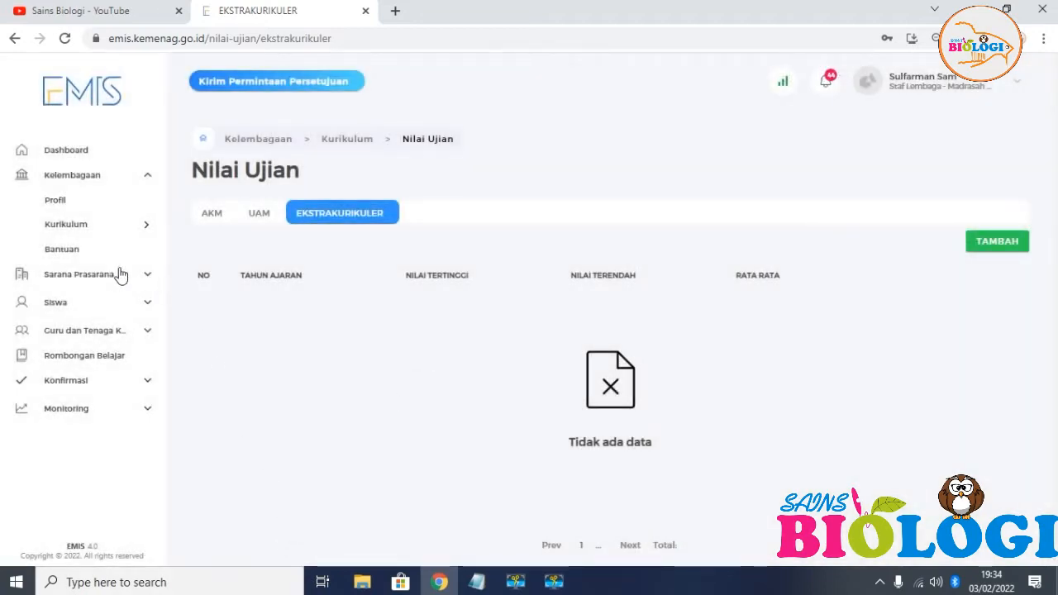
# Open a new Keuangan entry under Bantuan, check the Menerima Insentif choices, and close it without saving.
pyautogui.click(64, 252)
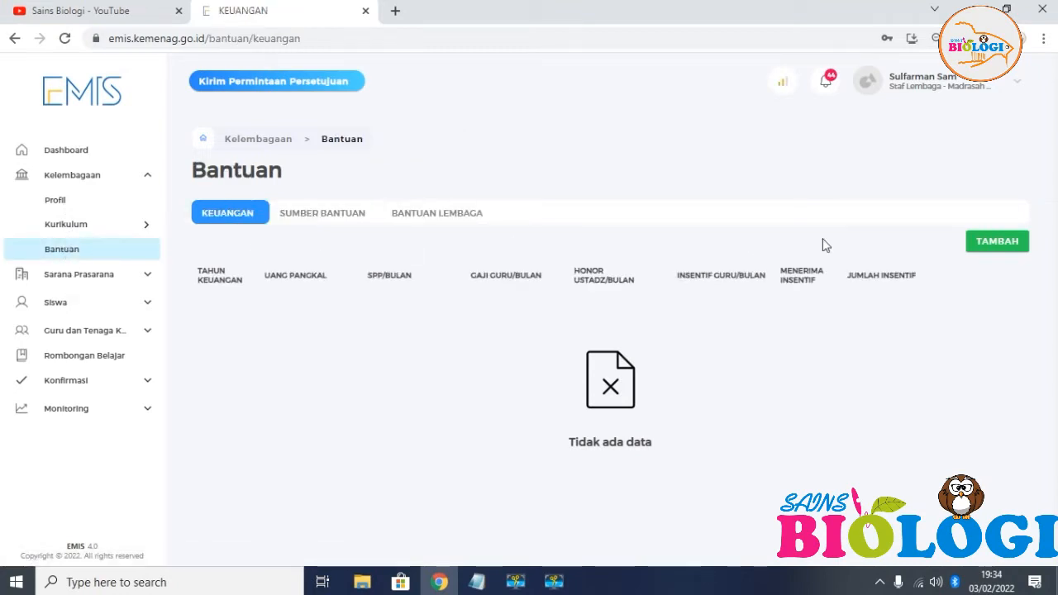
pyautogui.click(998, 252)
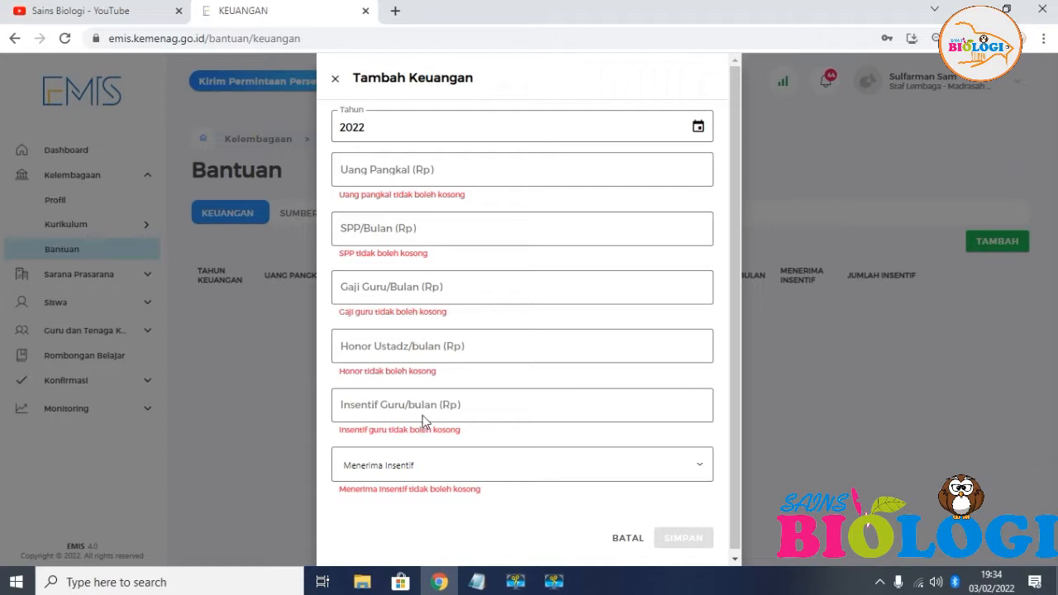
pyautogui.click(449, 469)
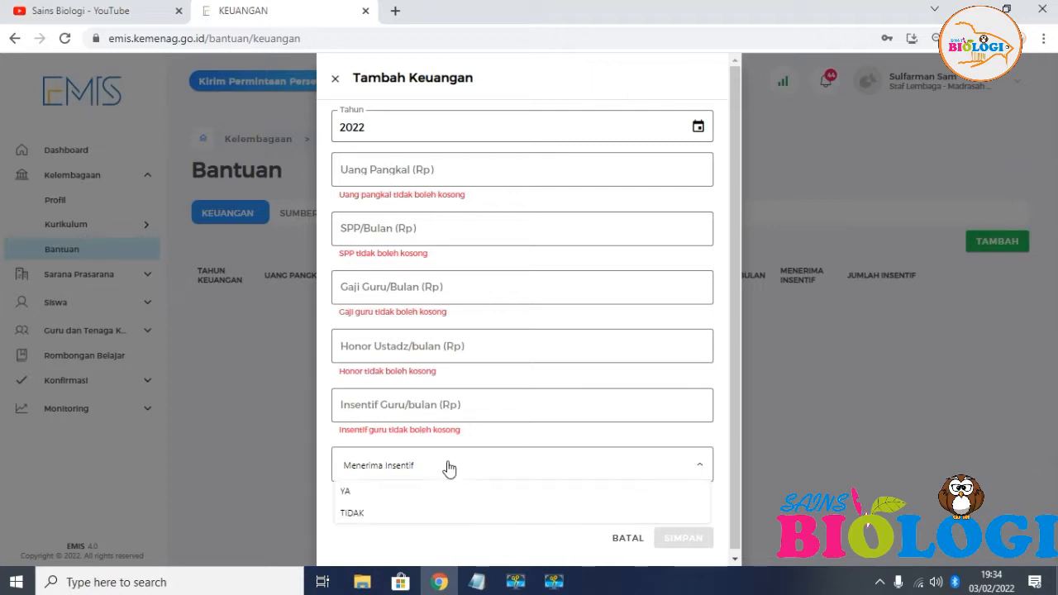
pyautogui.click(565, 463)
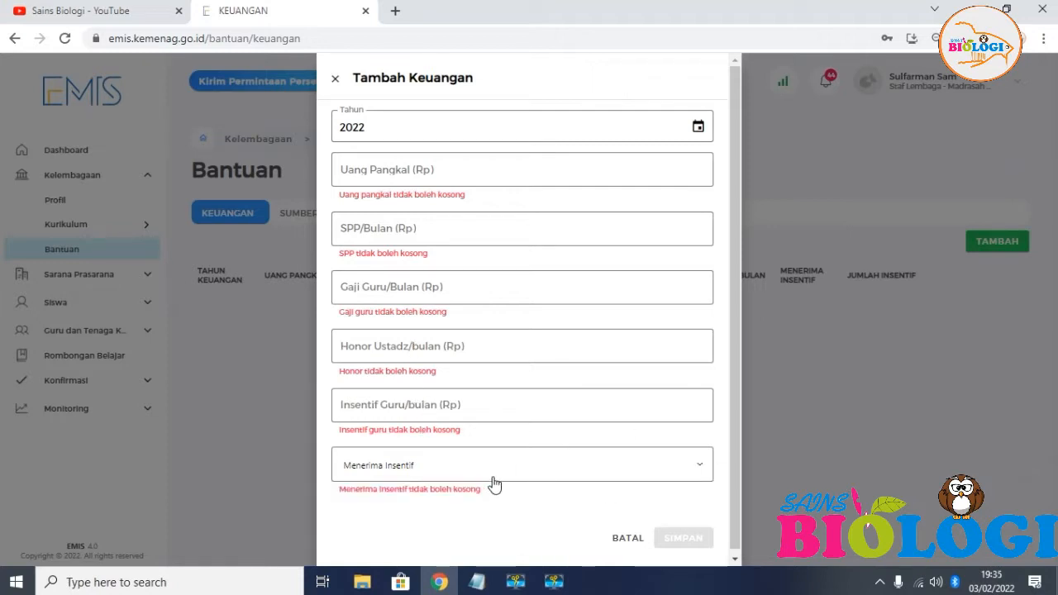
pyautogui.click(827, 394)
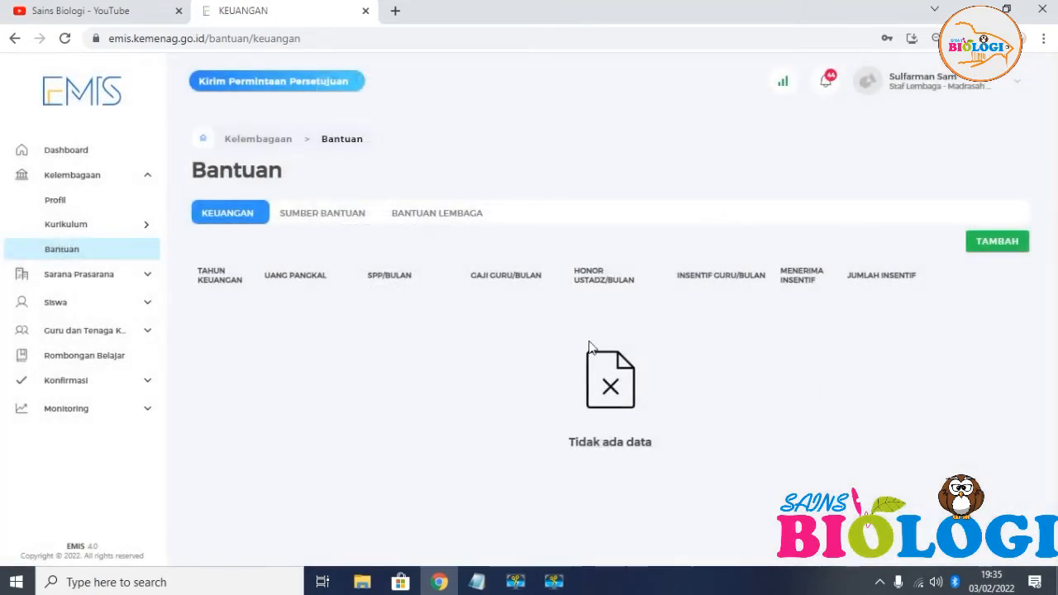
# Open a new Sumber Bantuan entry, look over its funding source fields, and close it without saving.
pyautogui.click(309, 216)
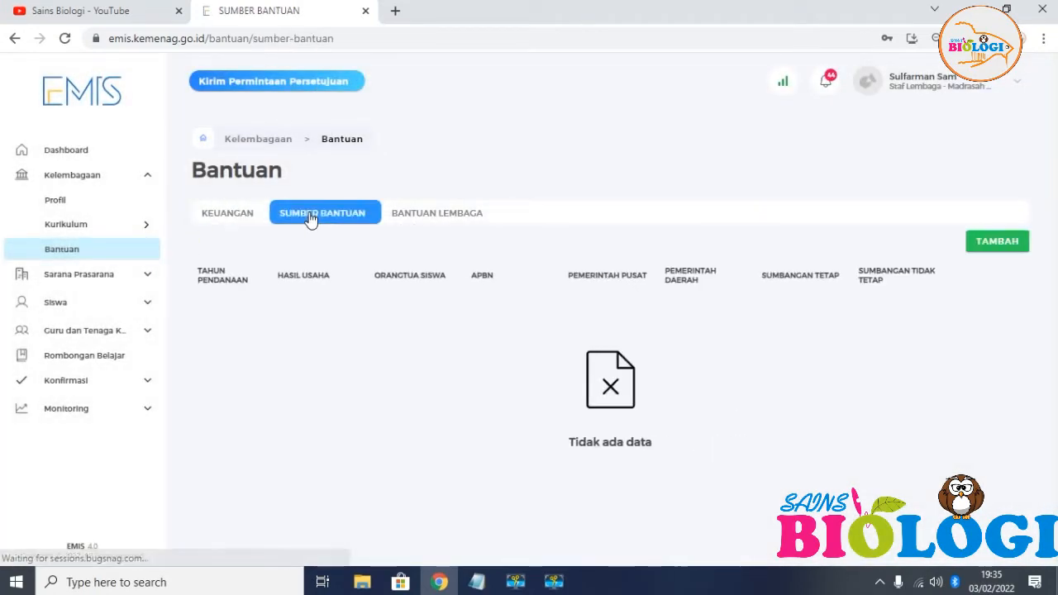
pyautogui.click(998, 243)
pyautogui.click(430, 174)
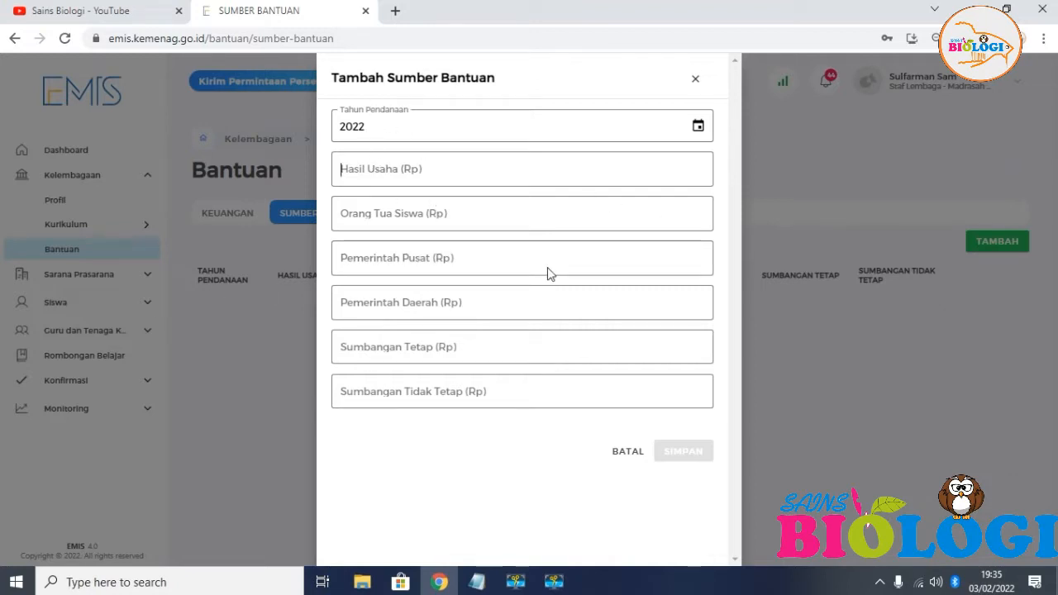
pyautogui.click(523, 350)
pyautogui.click(775, 394)
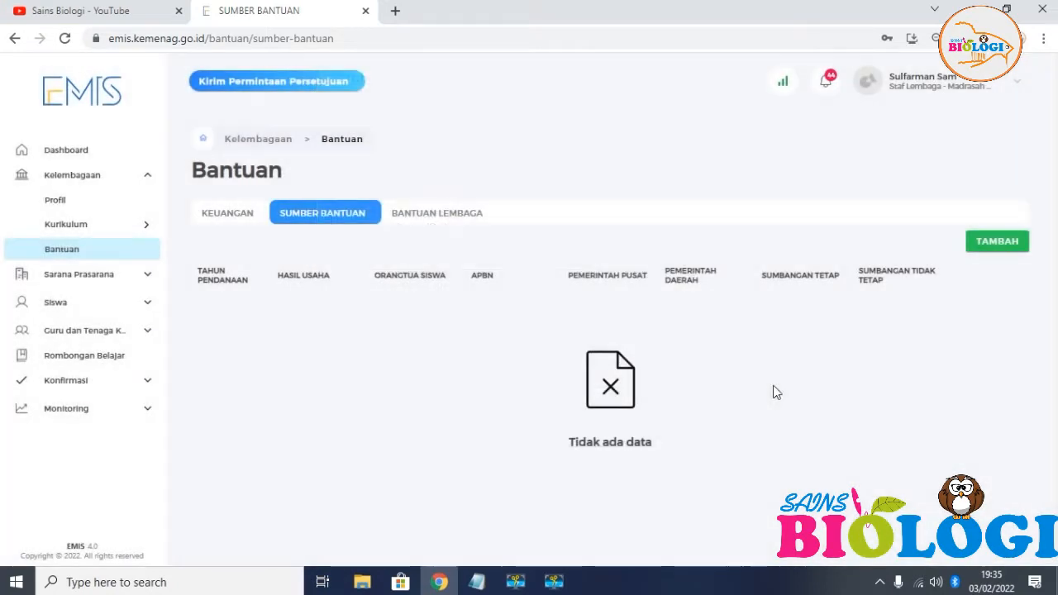
# Open a new Bantuan Lembaga entry, check the Jenis Bantuan choices, and close it without saving.
pyautogui.click(433, 219)
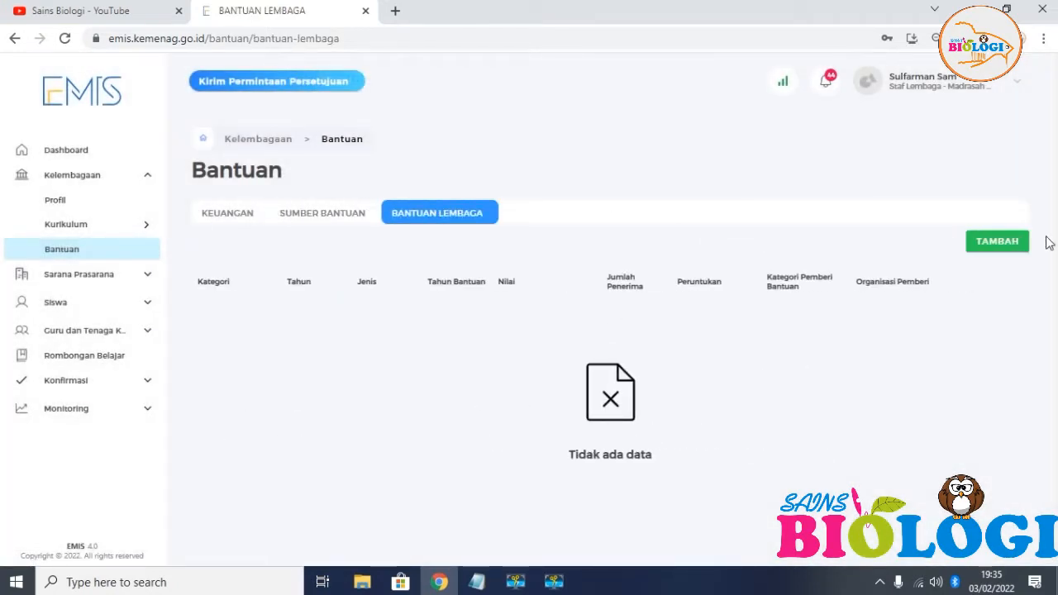
pyautogui.click(1001, 241)
pyautogui.click(548, 212)
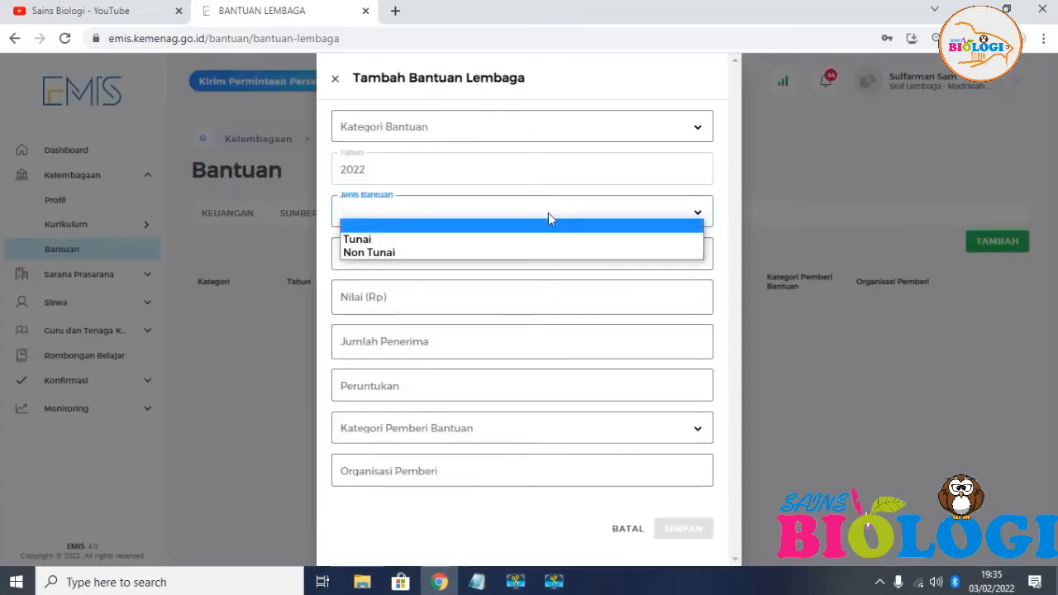
pyautogui.click(515, 339)
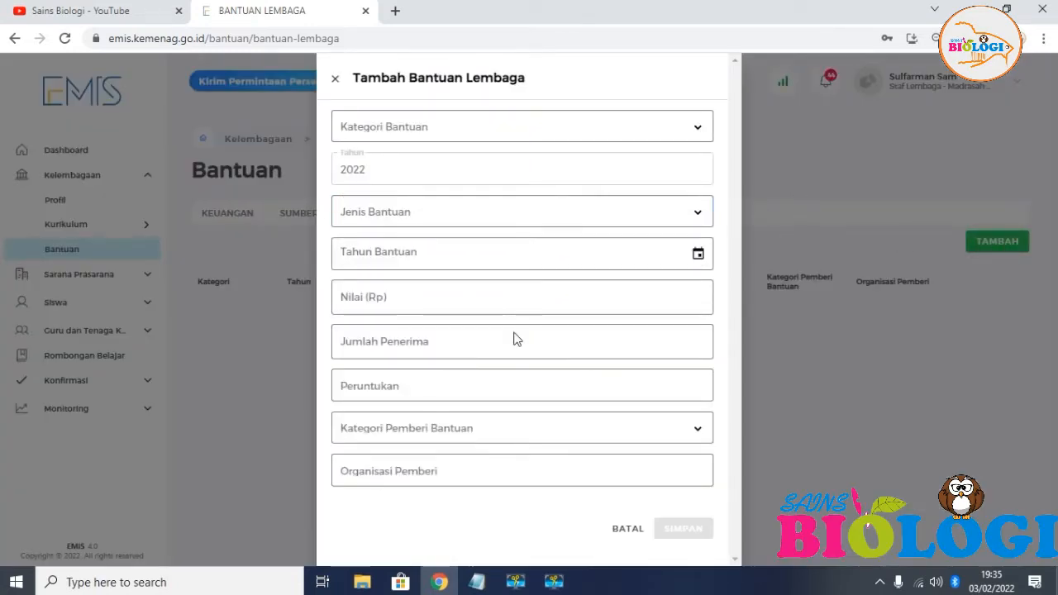
pyautogui.click(755, 387)
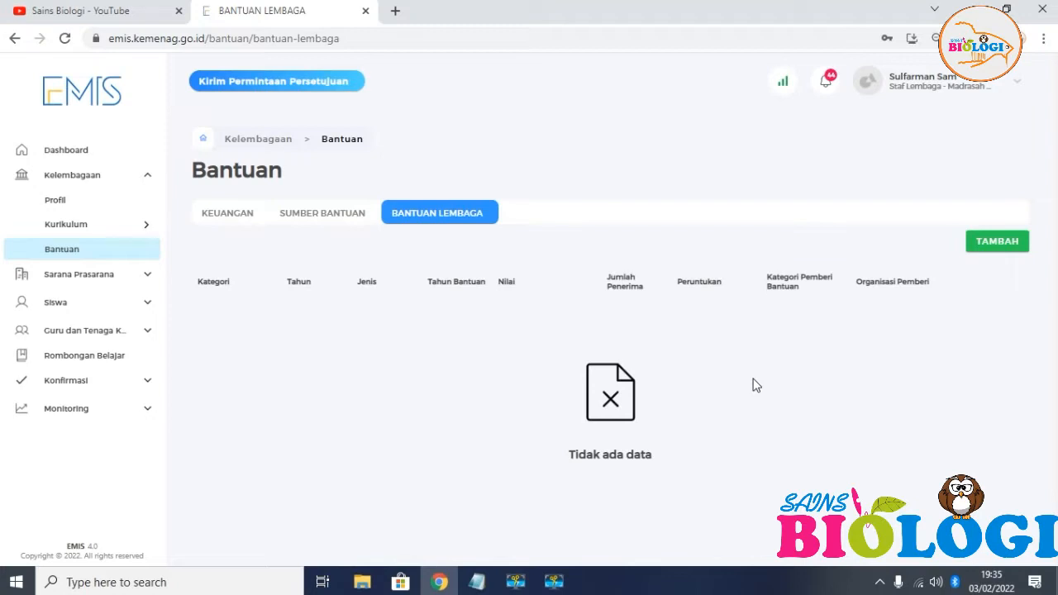
# Expand the main land record under the Lahan fixed assets and examine its ownership, usage and detail data.
pyautogui.click(126, 278)
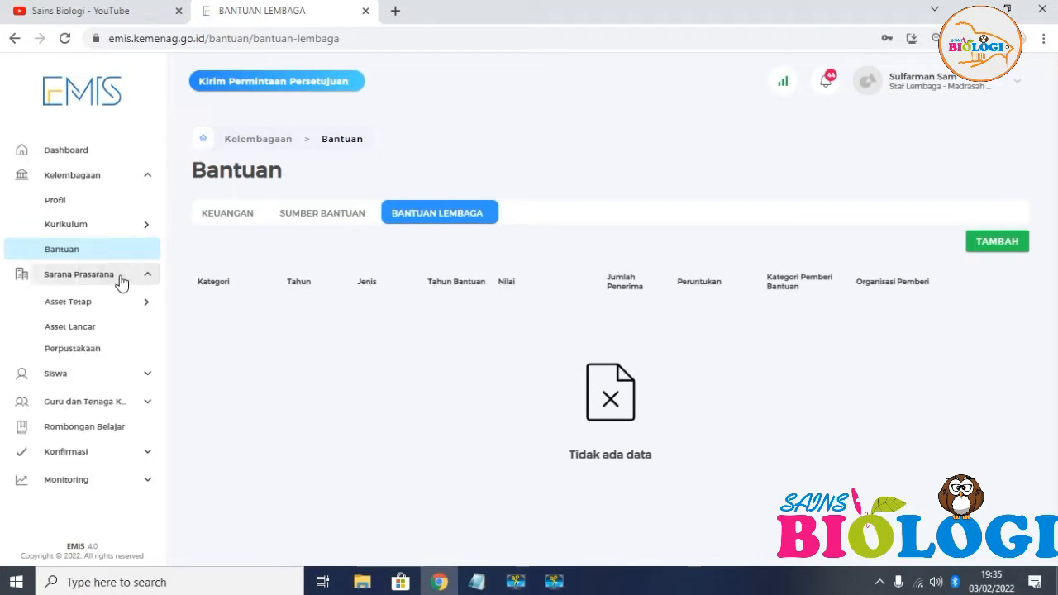
pyautogui.click(83, 304)
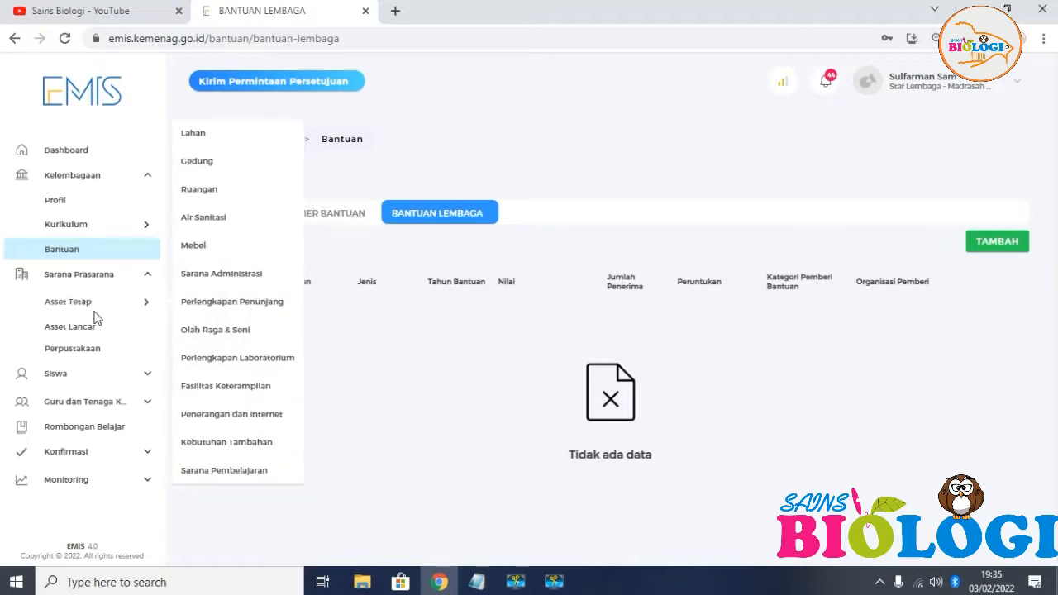
pyautogui.click(199, 136)
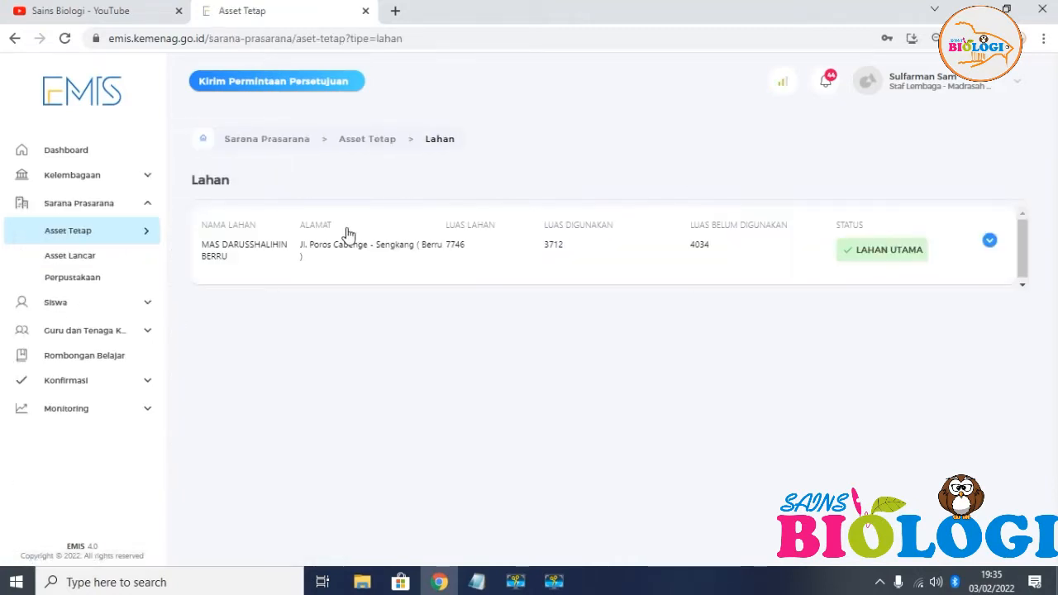
pyautogui.click(989, 241)
pyautogui.scroll(-1, 1050, 281)
pyautogui.moveTo(1050, 302); pyautogui.dragTo(1050, 541)
pyautogui.scroll(5, 1034, 506)
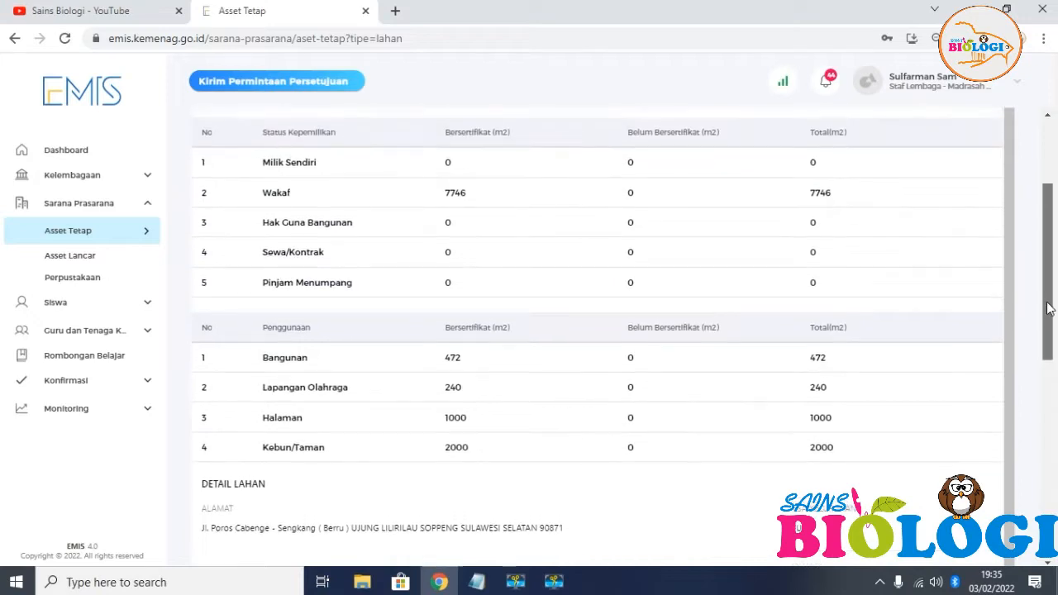
pyautogui.scroll(2, 825, 263)
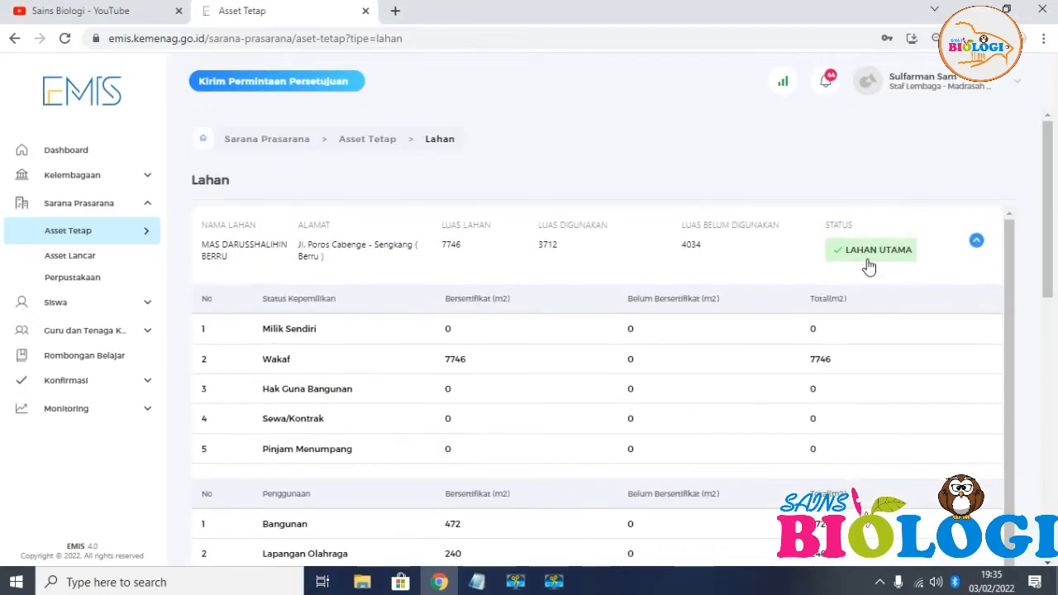
# Show the Gedung fixed assets, bring up the form for a new building, and close it without saving.
pyautogui.click(113, 239)
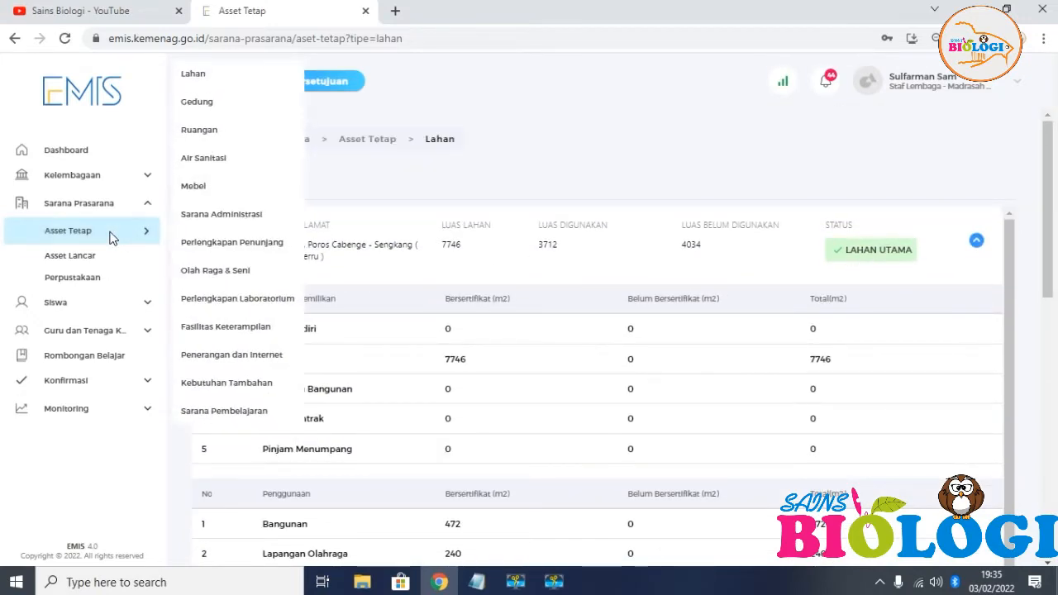
pyautogui.click(211, 107)
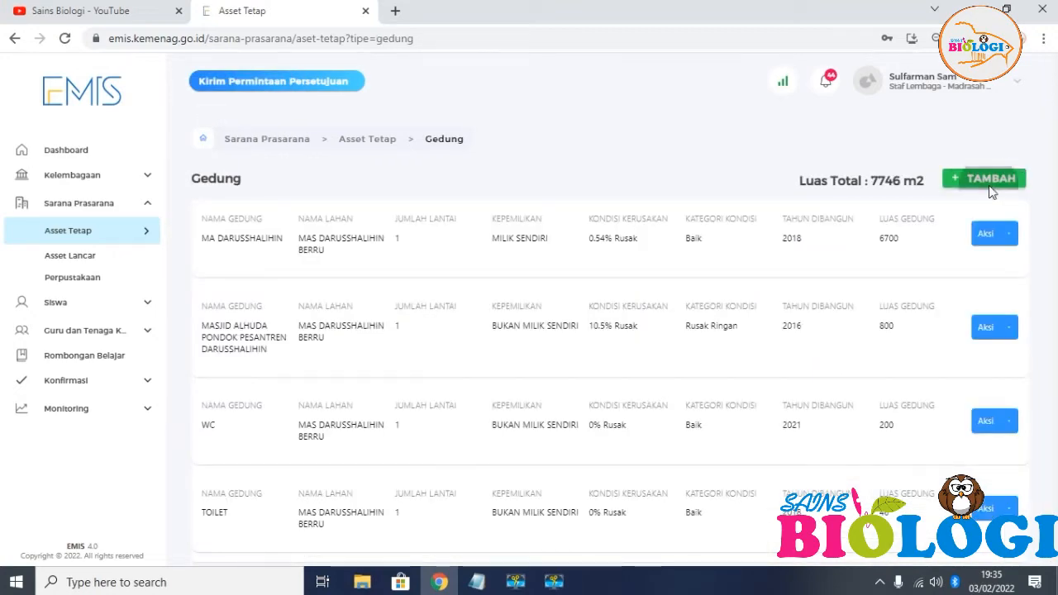
pyautogui.click(988, 185)
pyautogui.click(690, 99)
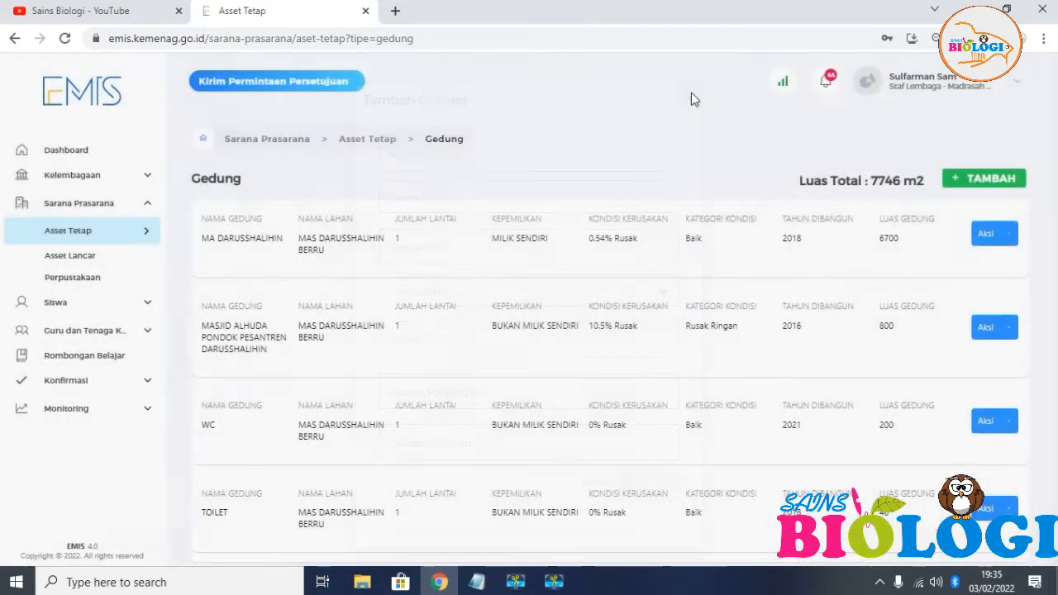
# Show the Ruangan fixed assets, examine the form for a new room, and close it without saving.
pyautogui.click(103, 239)
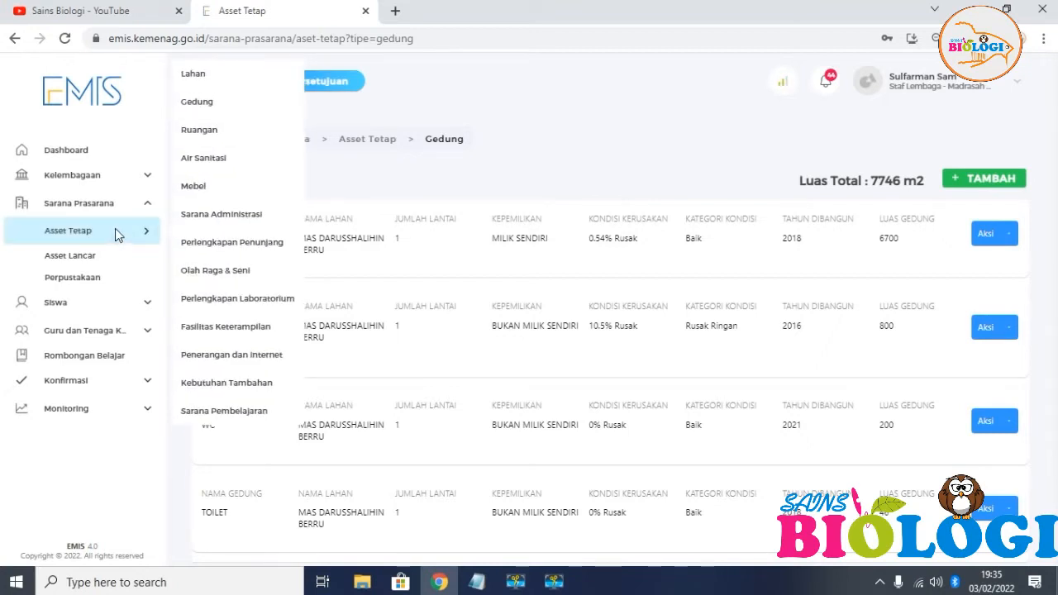
pyautogui.click(205, 132)
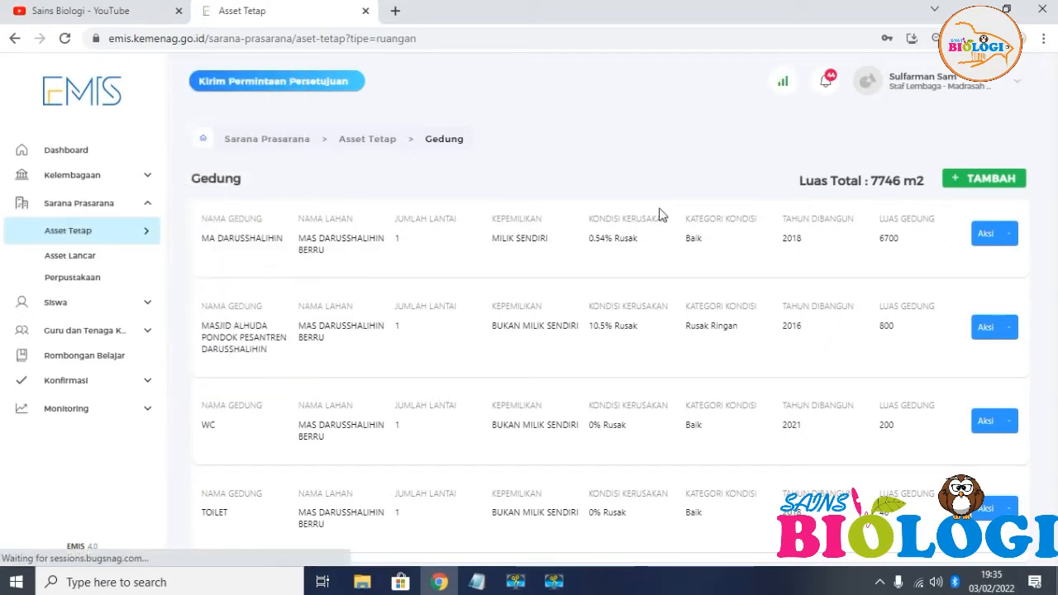
pyautogui.click(993, 182)
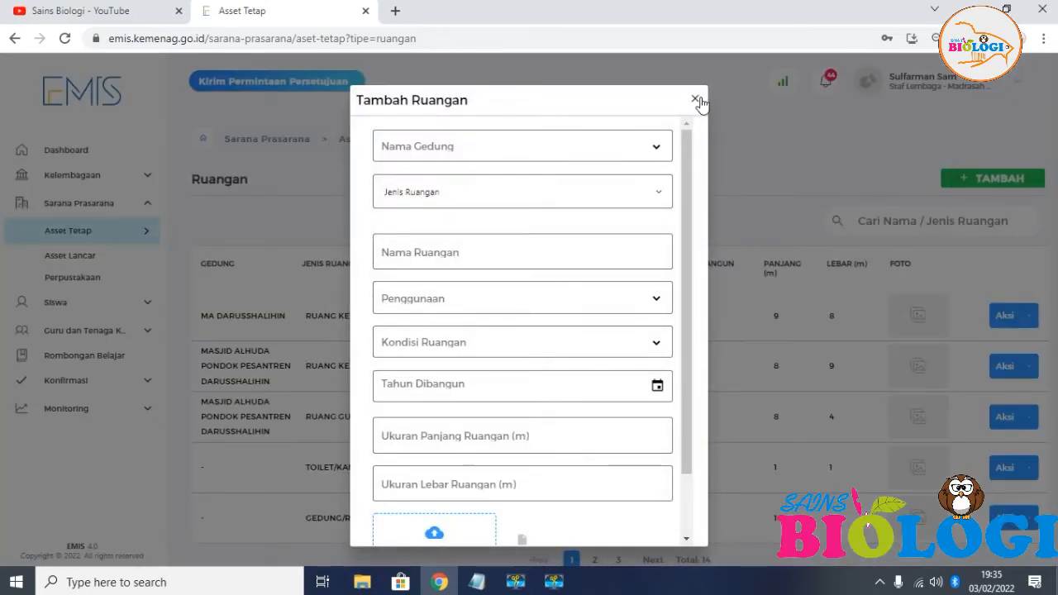
pyautogui.click(697, 100)
# Show the Kebutuhan Tambahan fixed assets and start a new entry with Tahun set to 2022.
pyautogui.click(57, 243)
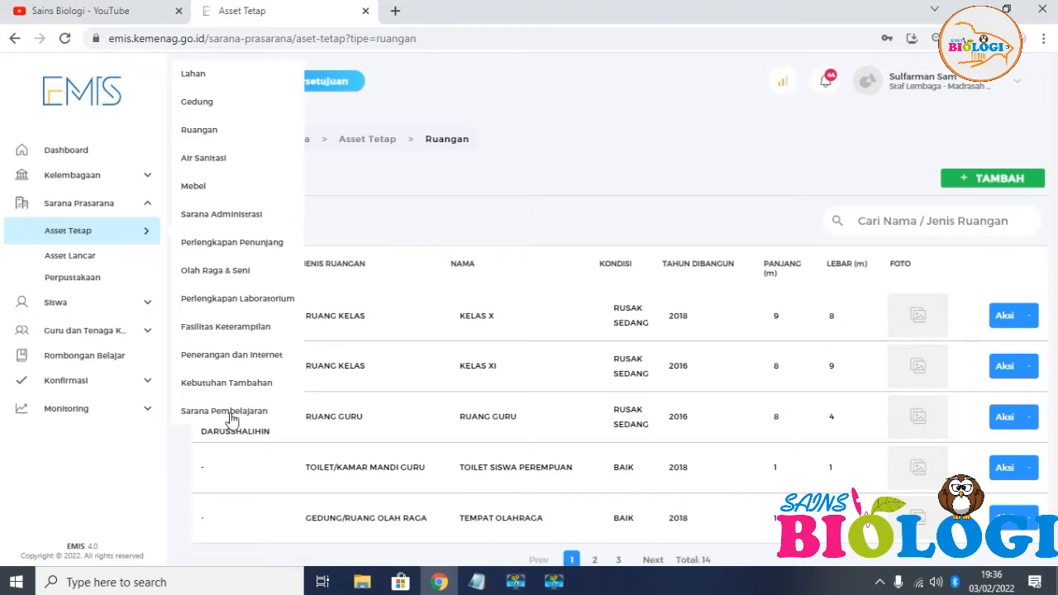
pyautogui.click(239, 385)
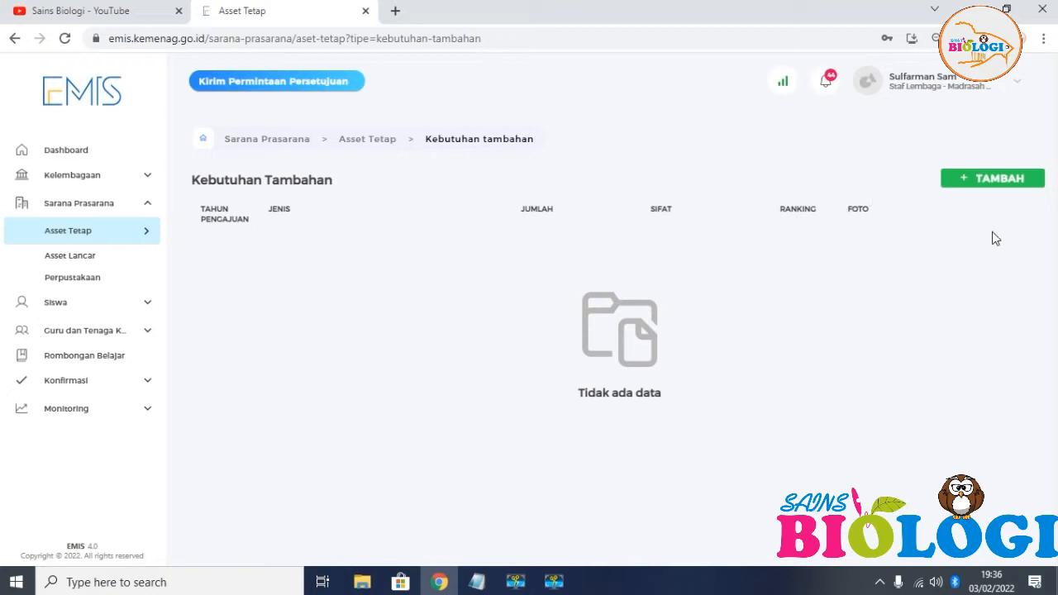
pyautogui.click(1009, 189)
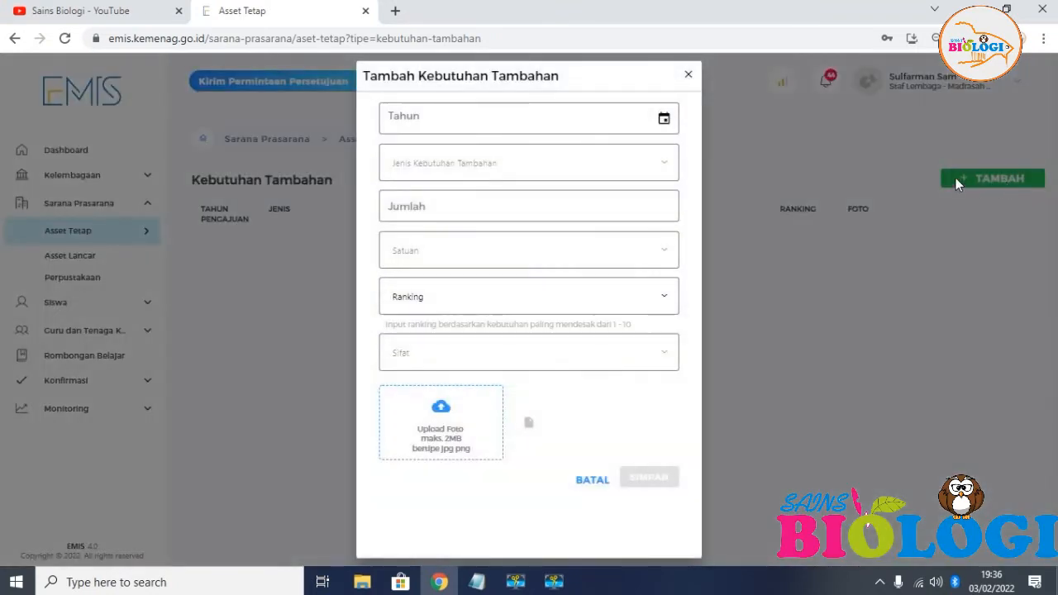
pyautogui.click(555, 117)
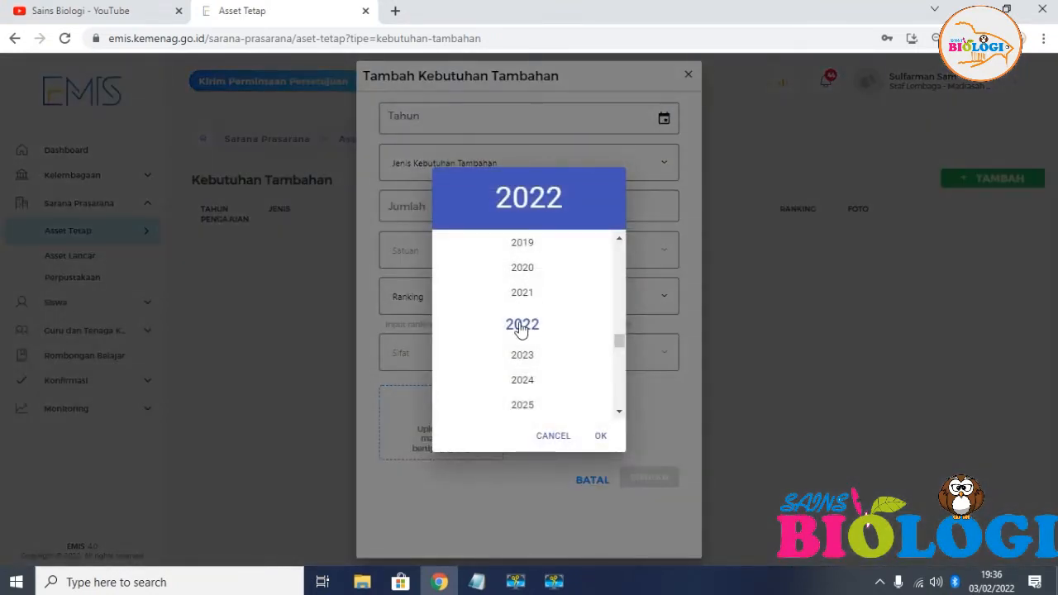
pyautogui.click(600, 436)
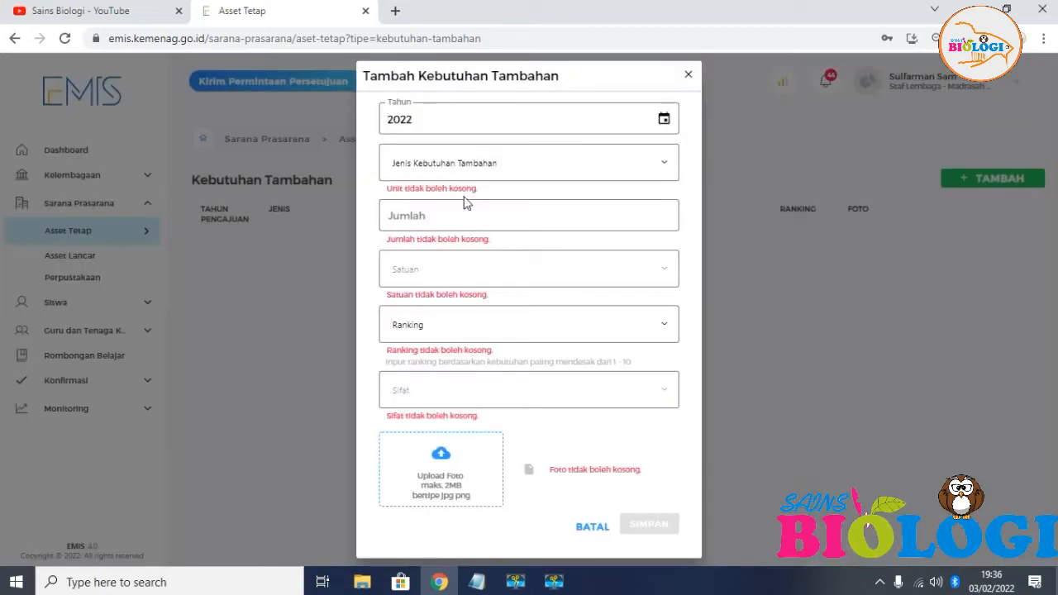
# Set the additional need to Tambahan Ruang Belajar, with Jumlah 3 and Ranking 1.
pyautogui.click(476, 172)
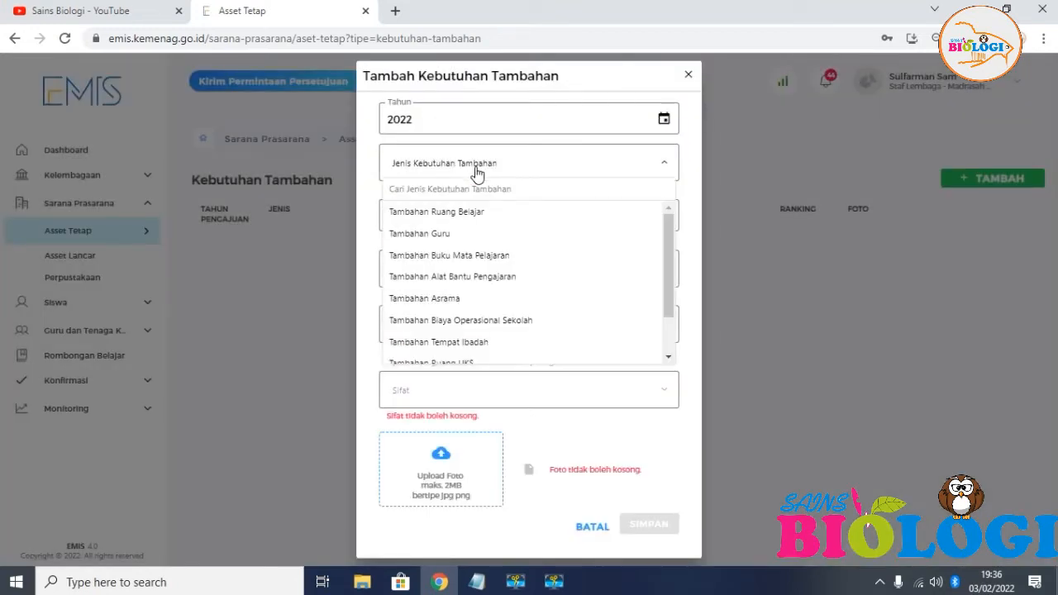
pyautogui.click(449, 218)
pyautogui.click(451, 217)
pyautogui.write('3')
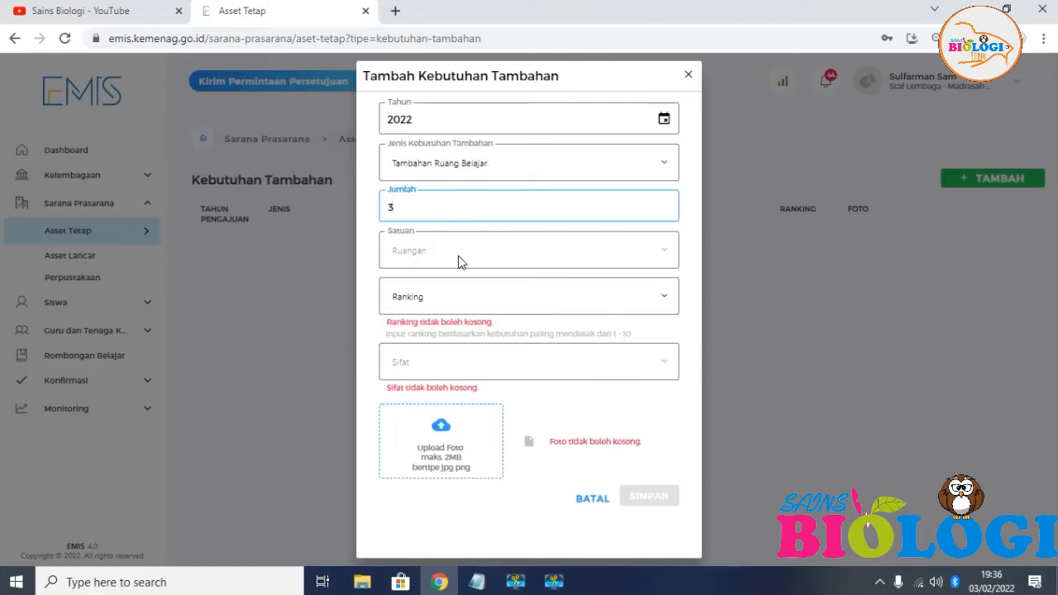
pyautogui.click(637, 301)
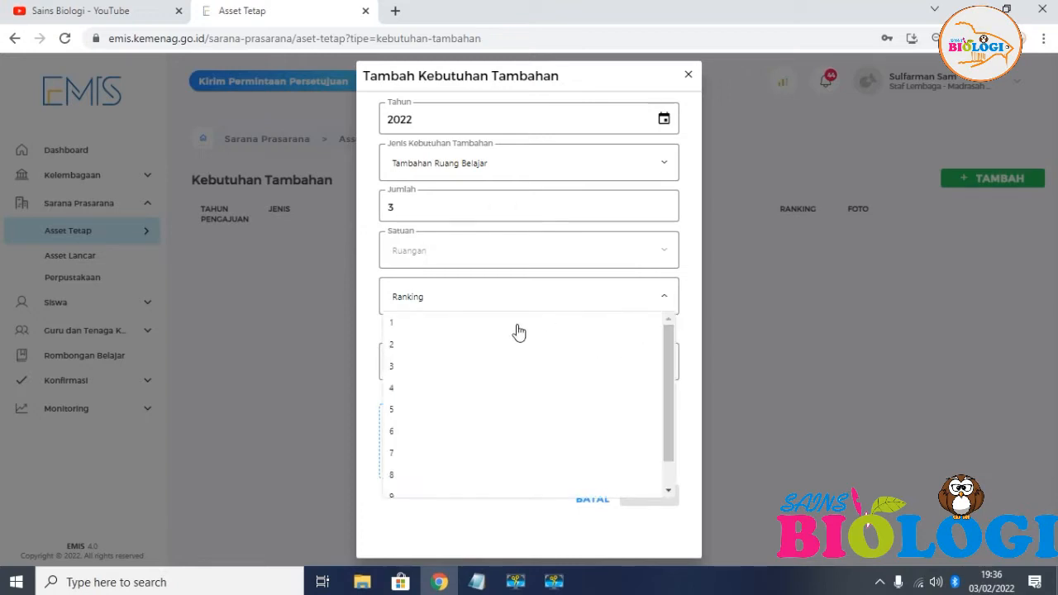
pyautogui.click(394, 323)
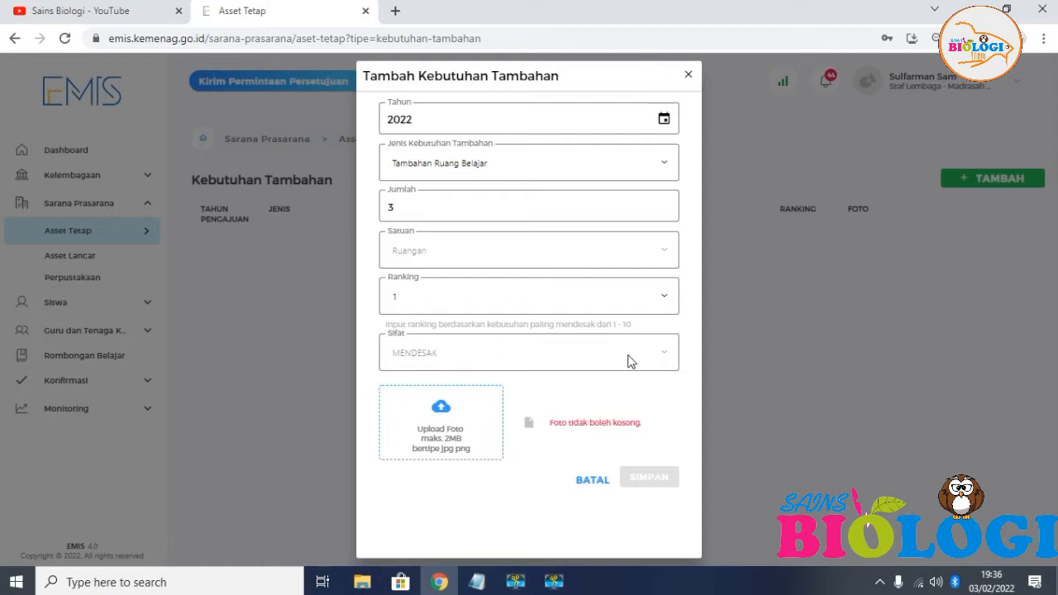
# Attach a photo of students in a classroom from the Pictures folder and save the Tambahan Ruang Belajar entry.
pyautogui.click(448, 406)
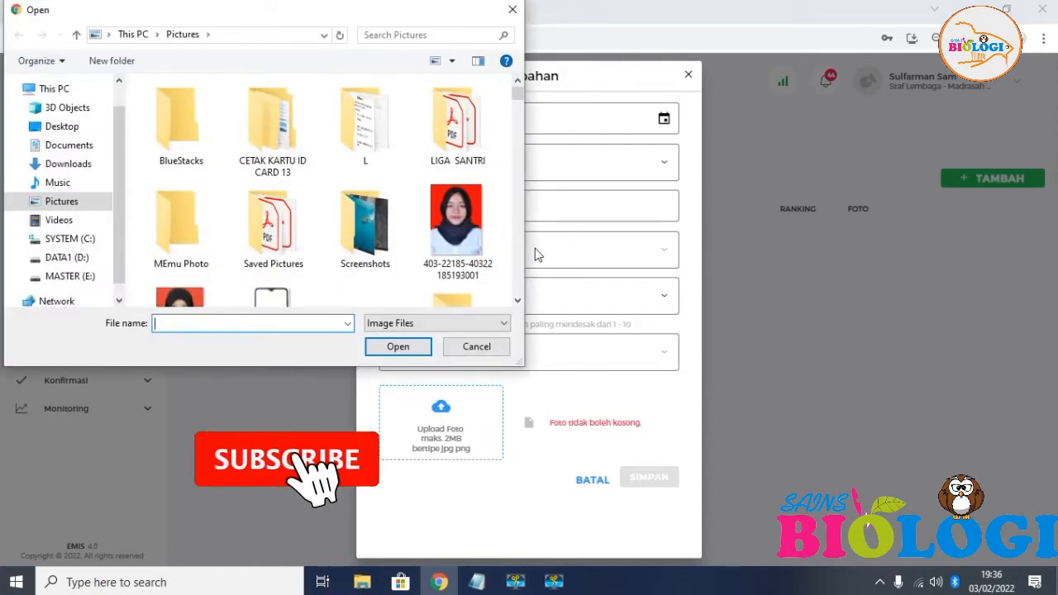
pyautogui.scroll(-3, 521, 300)
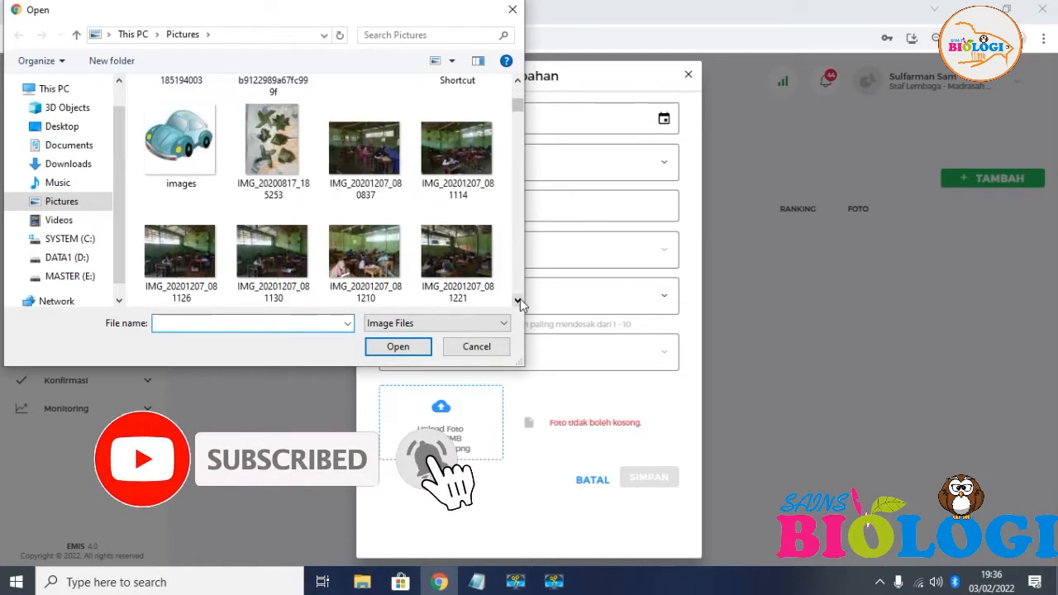
pyautogui.scroll(-6, 520, 302)
pyautogui.scroll(-5, 520, 303)
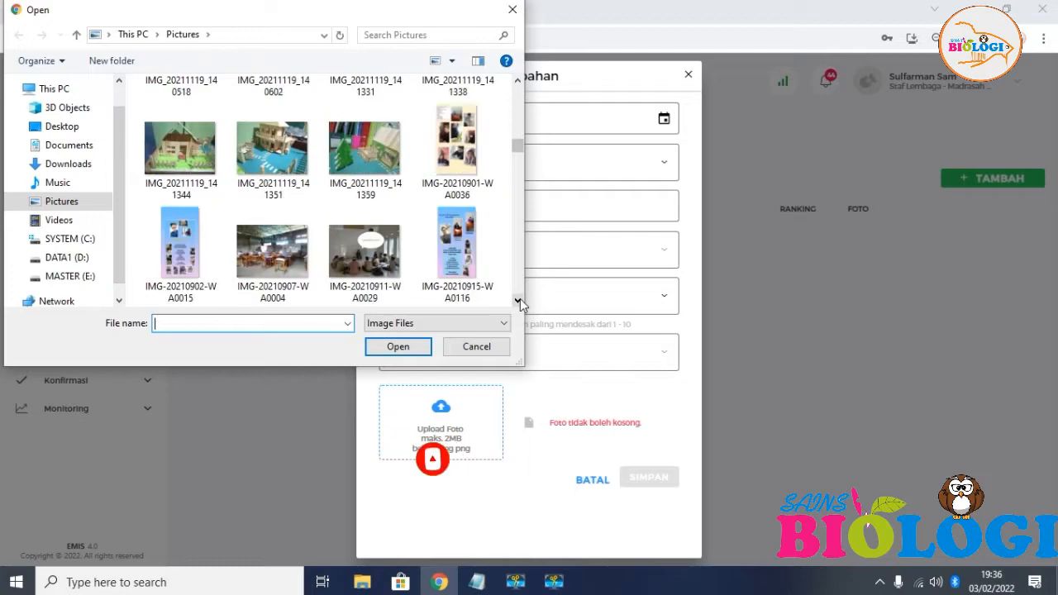
pyautogui.scroll(-1, 520, 298)
pyautogui.scroll(-1, 520, 299)
pyautogui.click(365, 273)
pyautogui.click(397, 346)
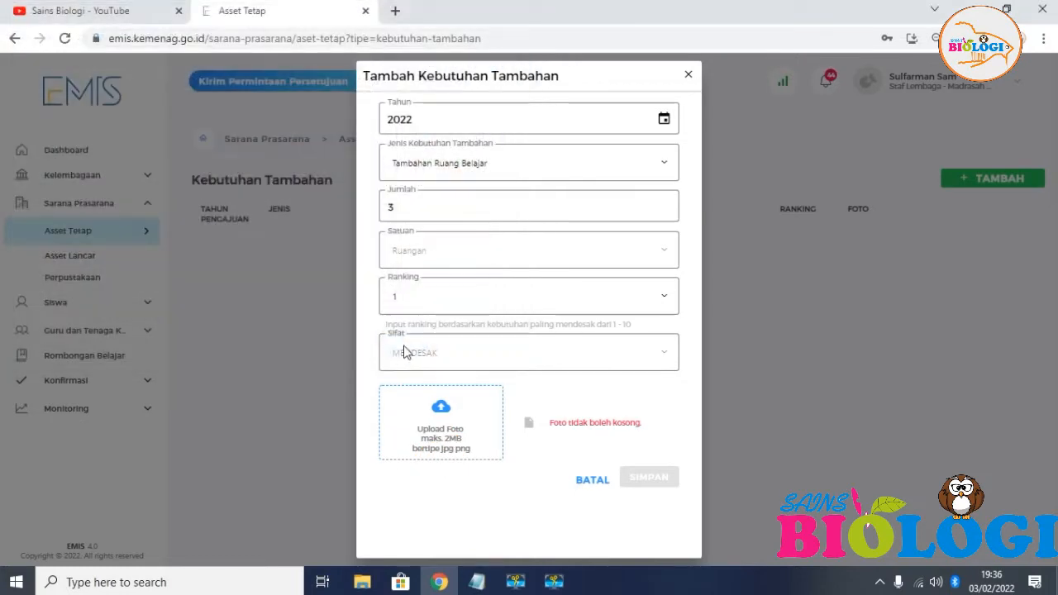
pyautogui.click(641, 480)
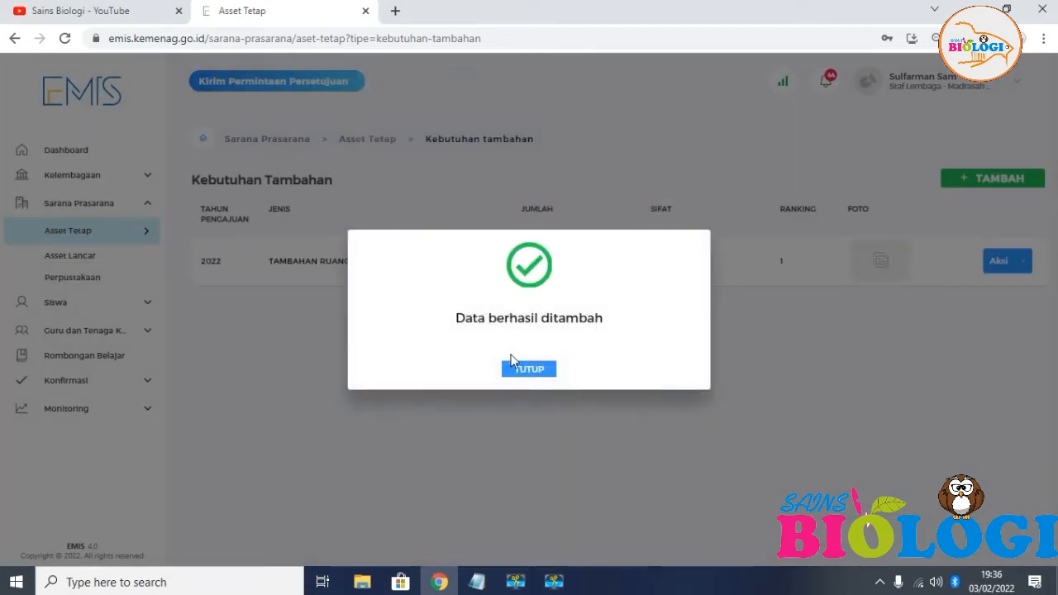
pyautogui.click(529, 370)
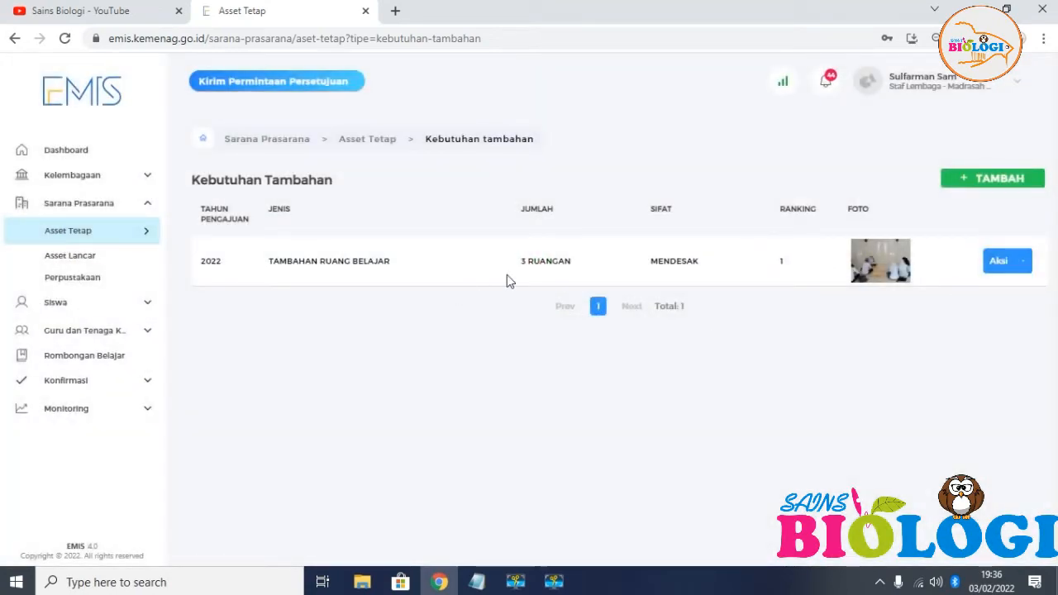
# Start another Kebutuhan Tambahan entry for 2022 with the type Tambahan Guru.
pyautogui.click(984, 182)
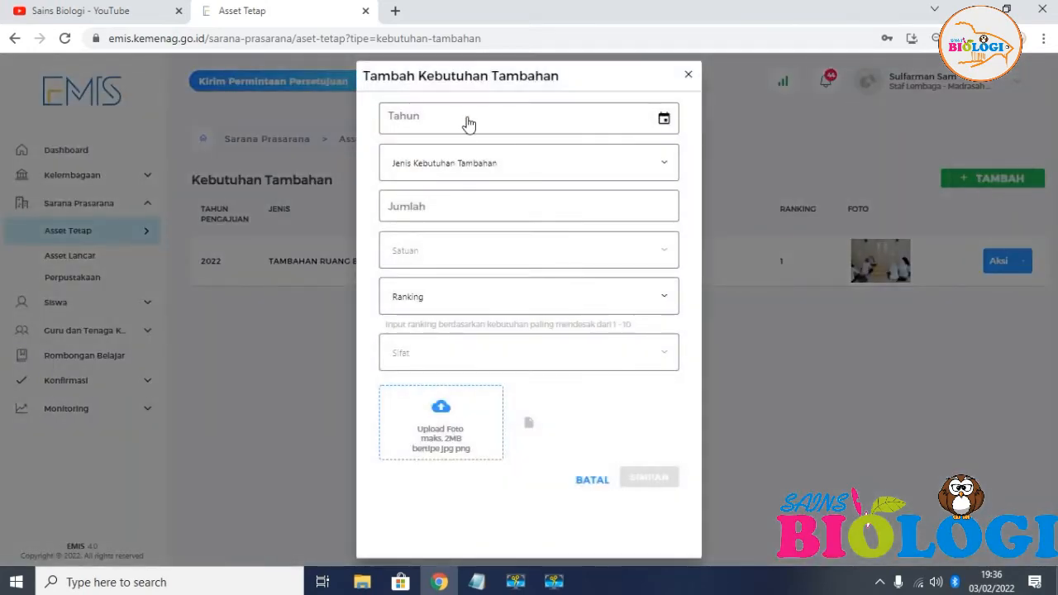
pyautogui.click(465, 122)
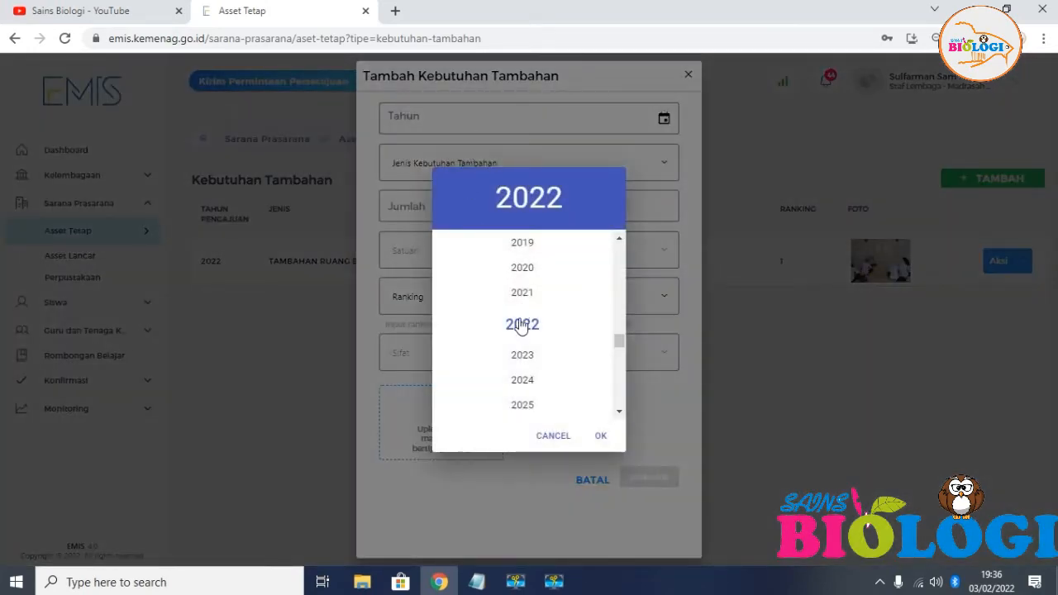
pyautogui.click(601, 436)
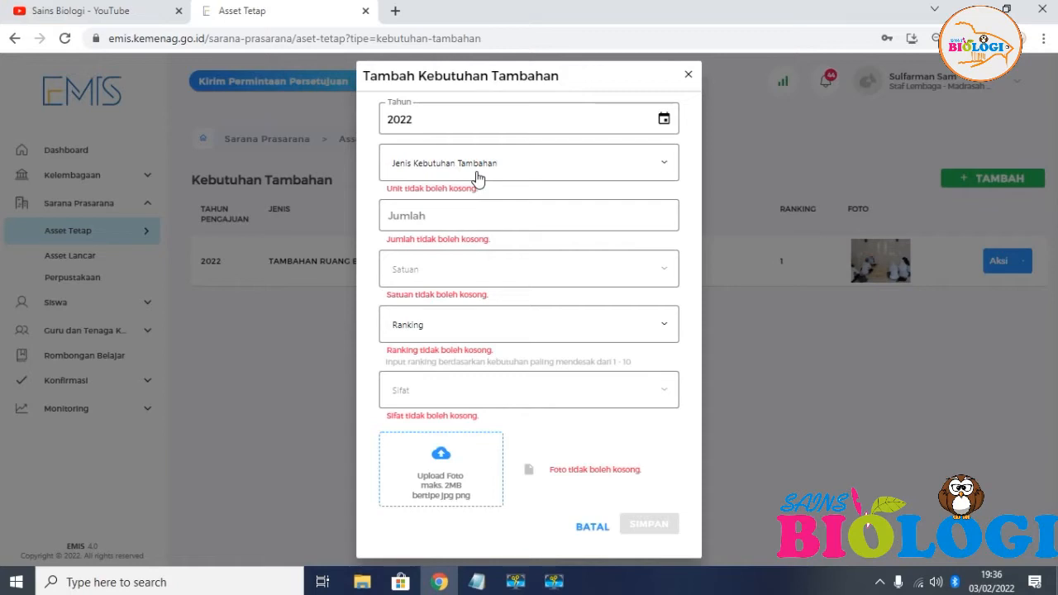
pyautogui.click(478, 174)
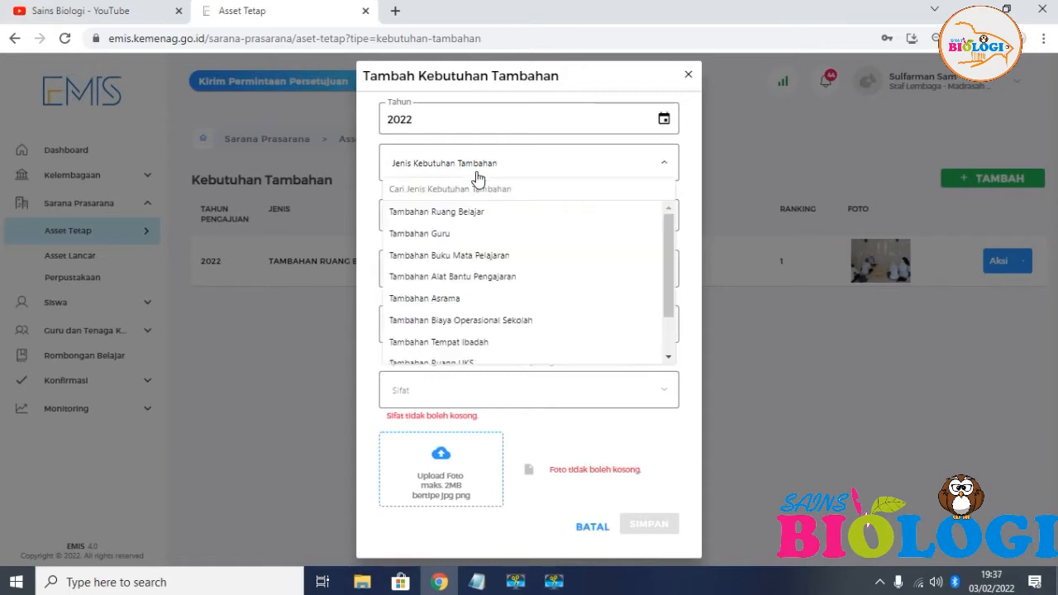
pyautogui.click(439, 235)
pyautogui.click(449, 207)
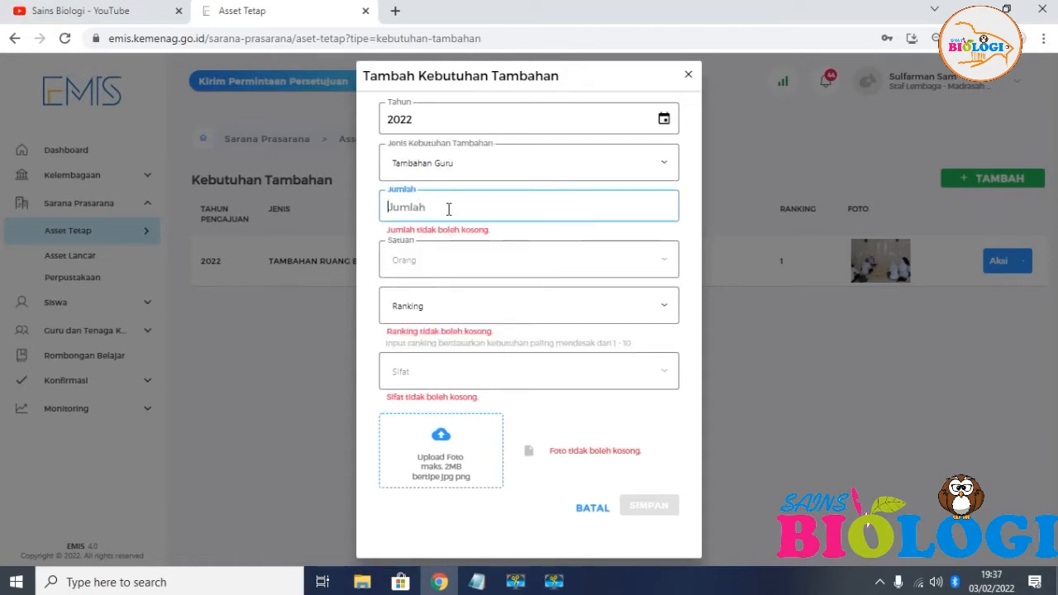
# Try Ranking 2 and 10 on the Tambahan Guru entry to compare their Sifat, and close the form without saving.
pyautogui.click(469, 317)
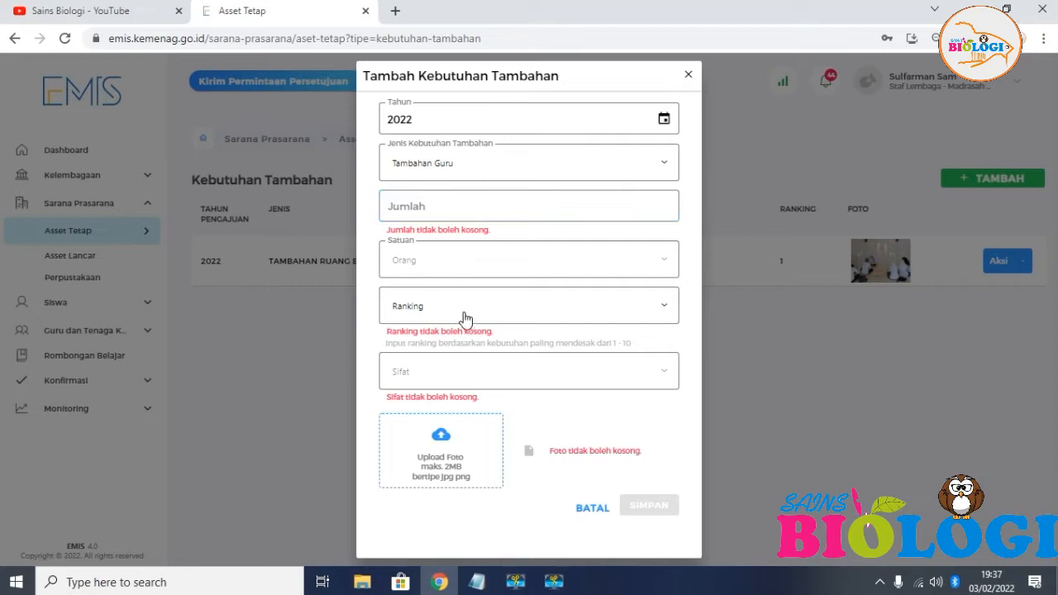
pyautogui.click(466, 320)
pyautogui.click(451, 359)
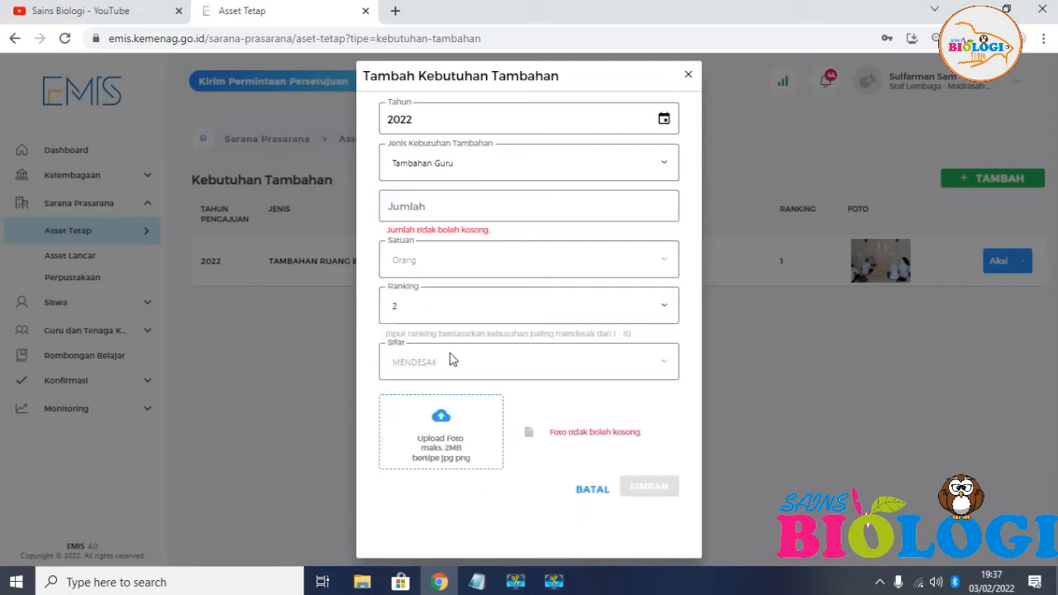
pyautogui.click(449, 313)
pyautogui.scroll(-2, 503, 404)
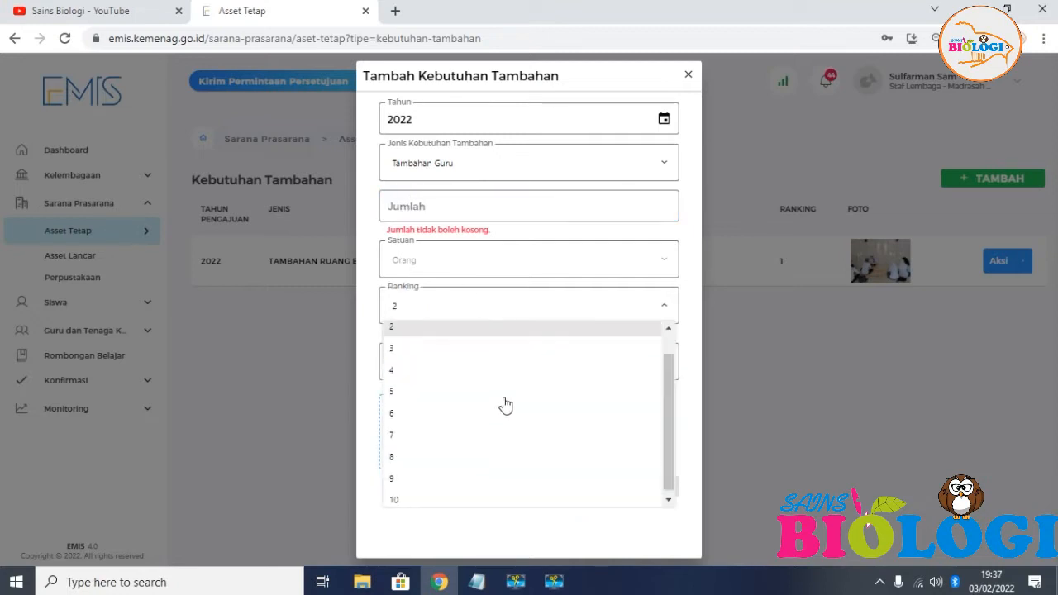
pyautogui.click(426, 495)
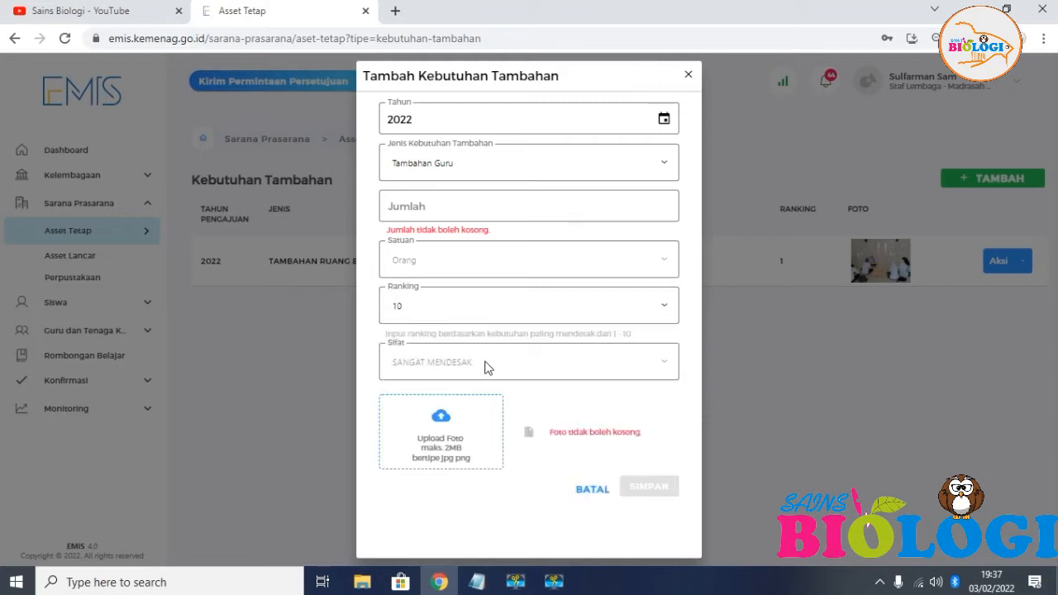
pyautogui.click(490, 317)
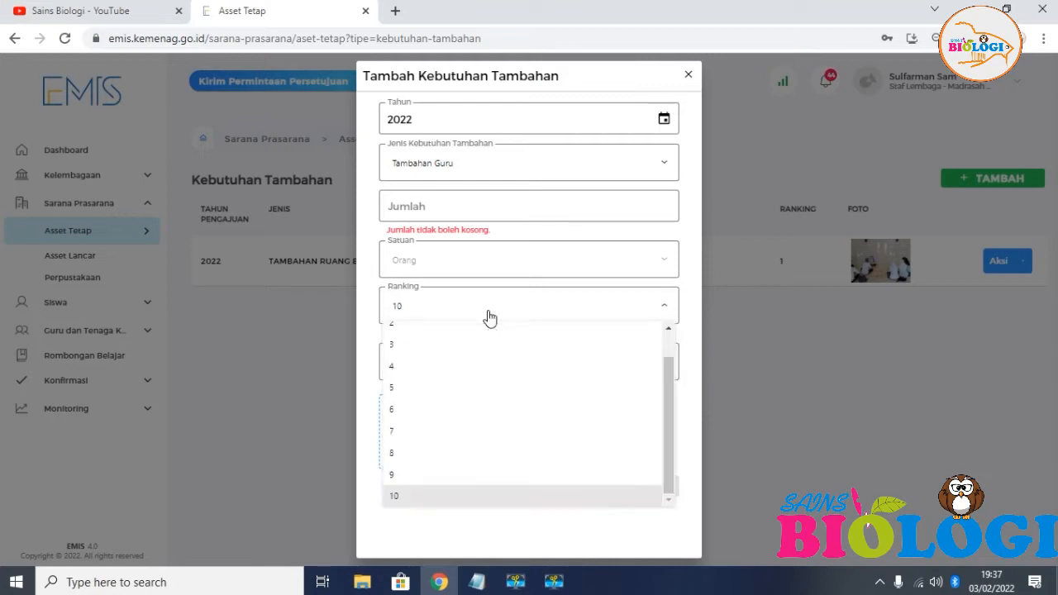
pyautogui.scroll(2, 446, 347)
pyautogui.click(408, 355)
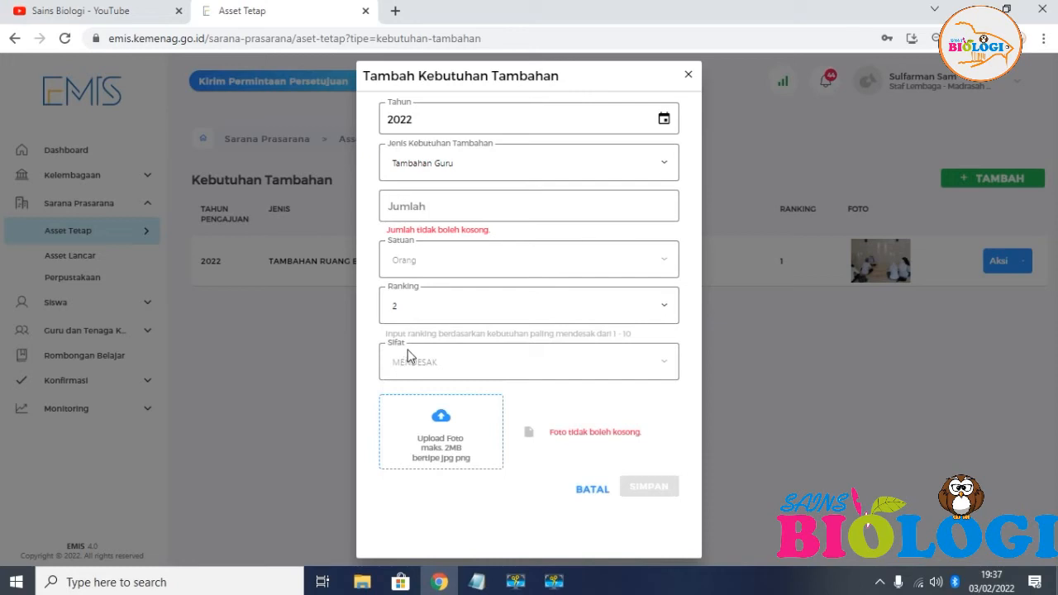
pyautogui.click(499, 310)
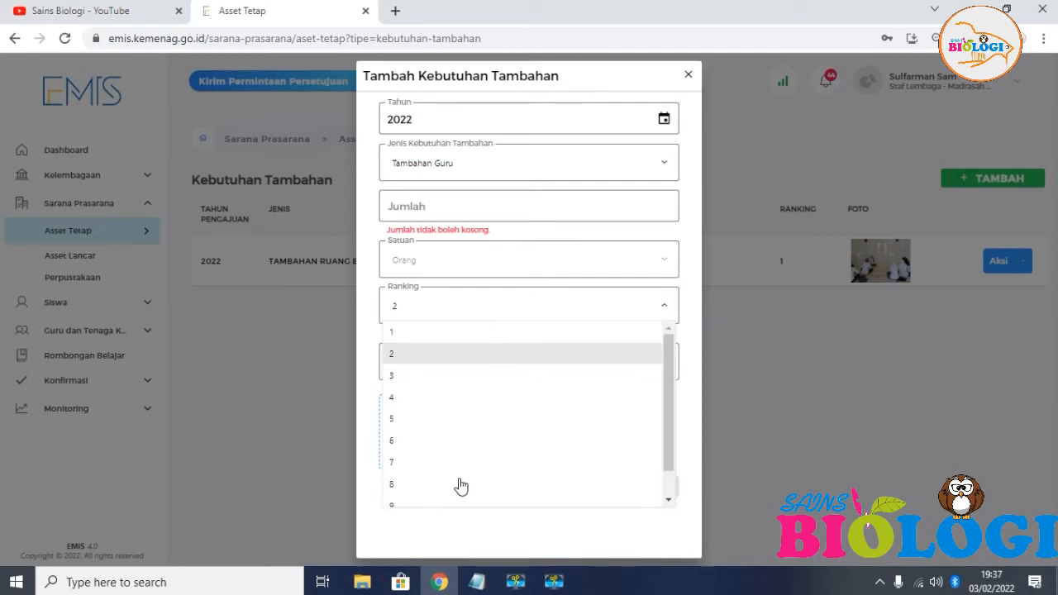
pyautogui.scroll(-1, 472, 476)
pyautogui.click(417, 496)
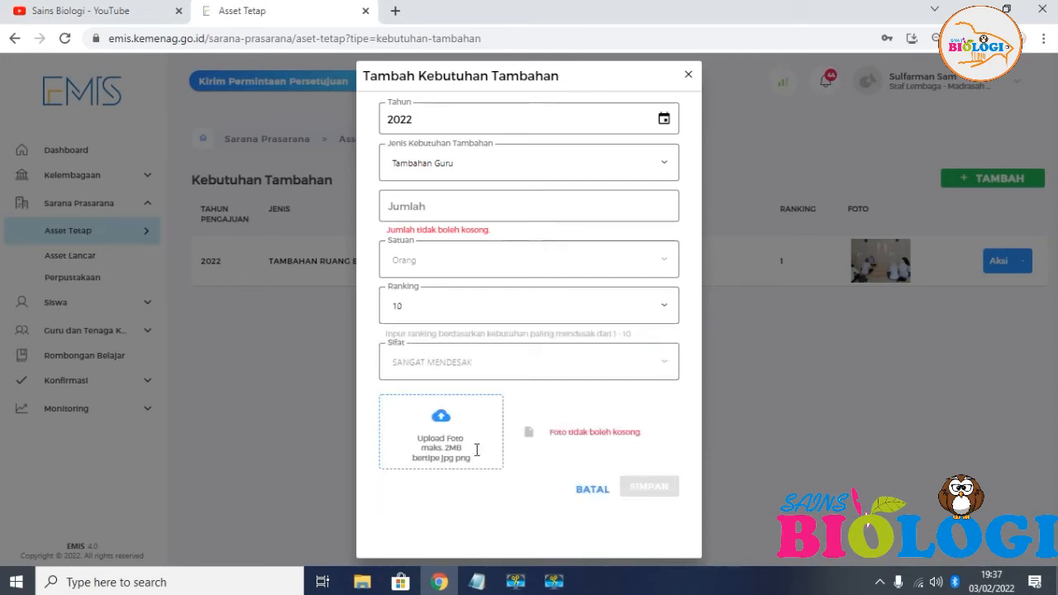
pyautogui.click(490, 314)
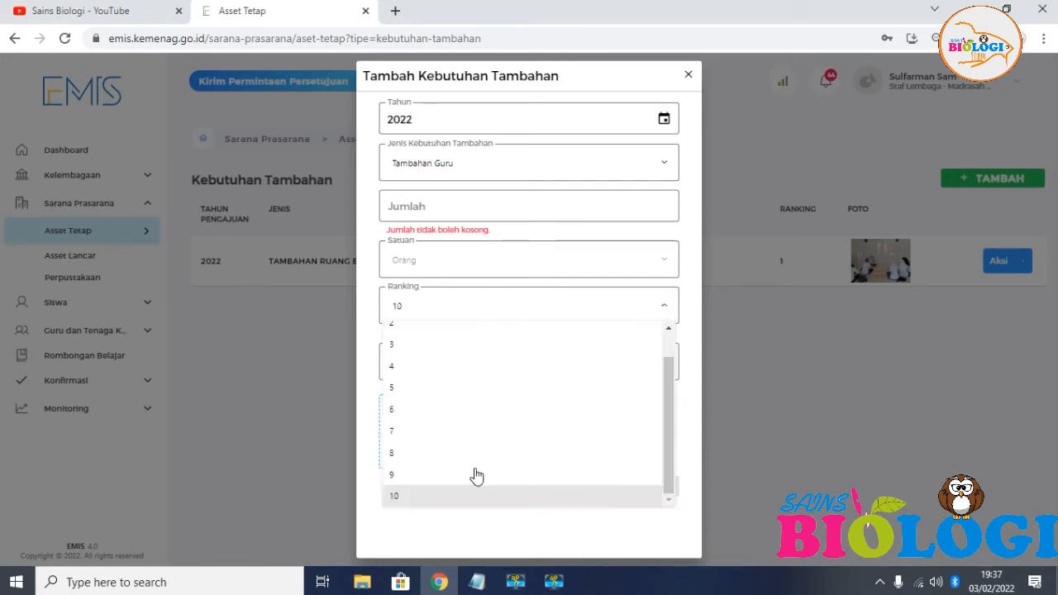
pyautogui.click(658, 306)
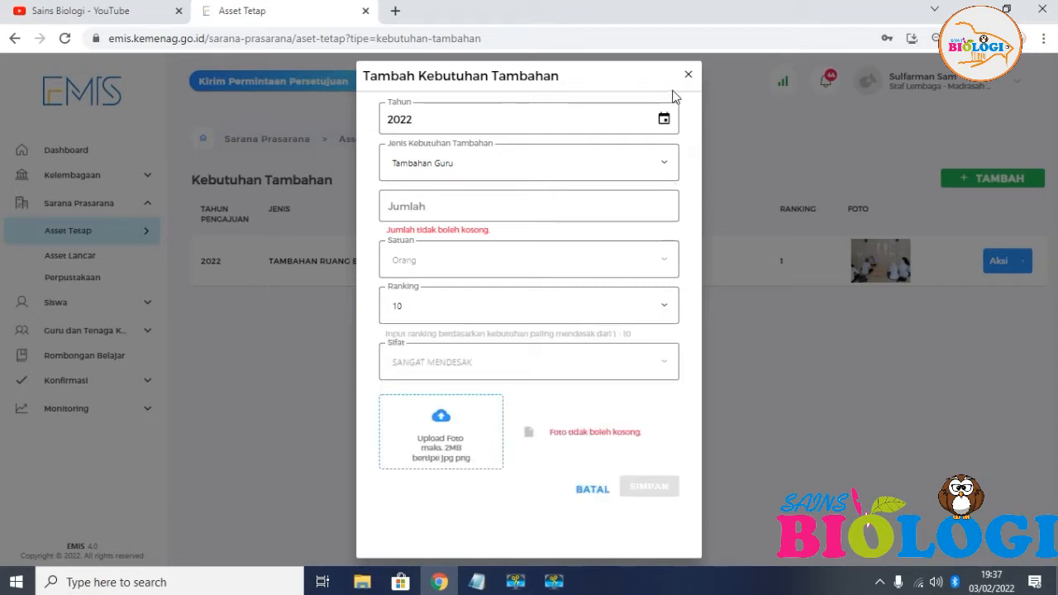
pyautogui.click(688, 76)
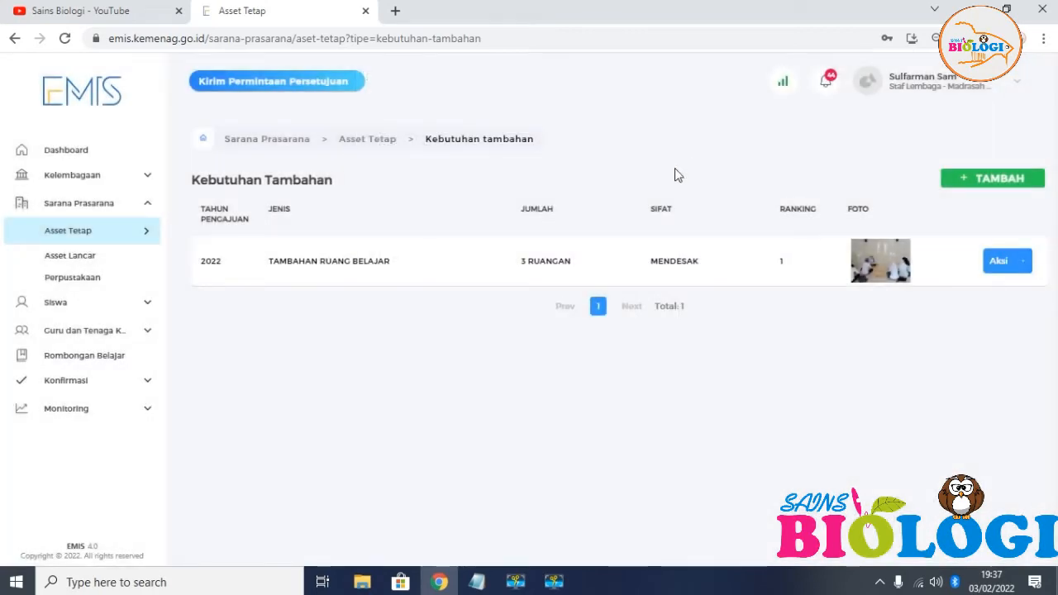
# Edit the saved Tambahan Ruang Belajar record, set its Ranking to 10, and save the change.
pyautogui.click(1024, 267)
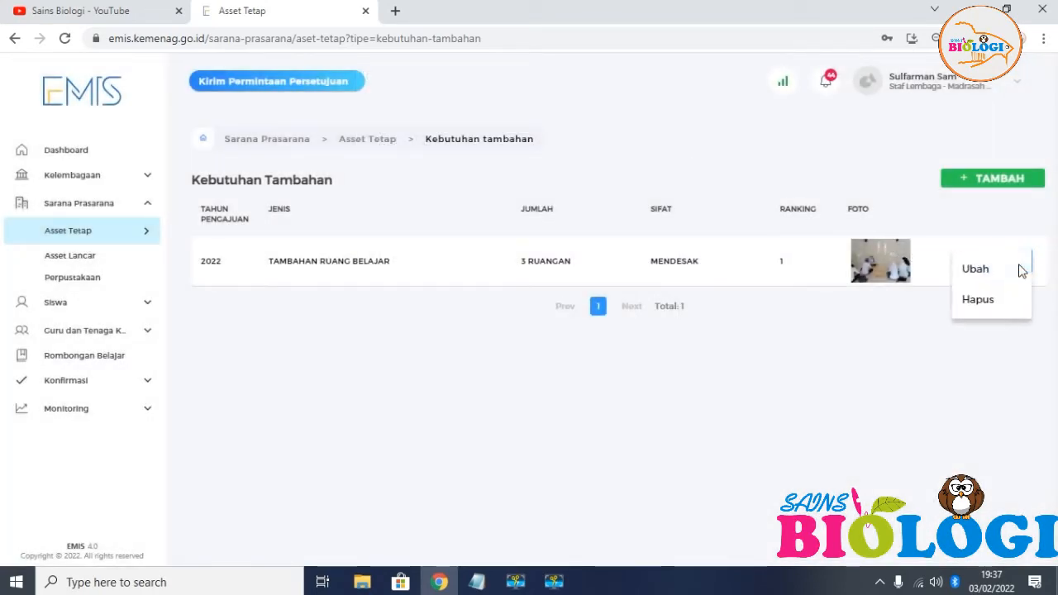
pyautogui.click(981, 271)
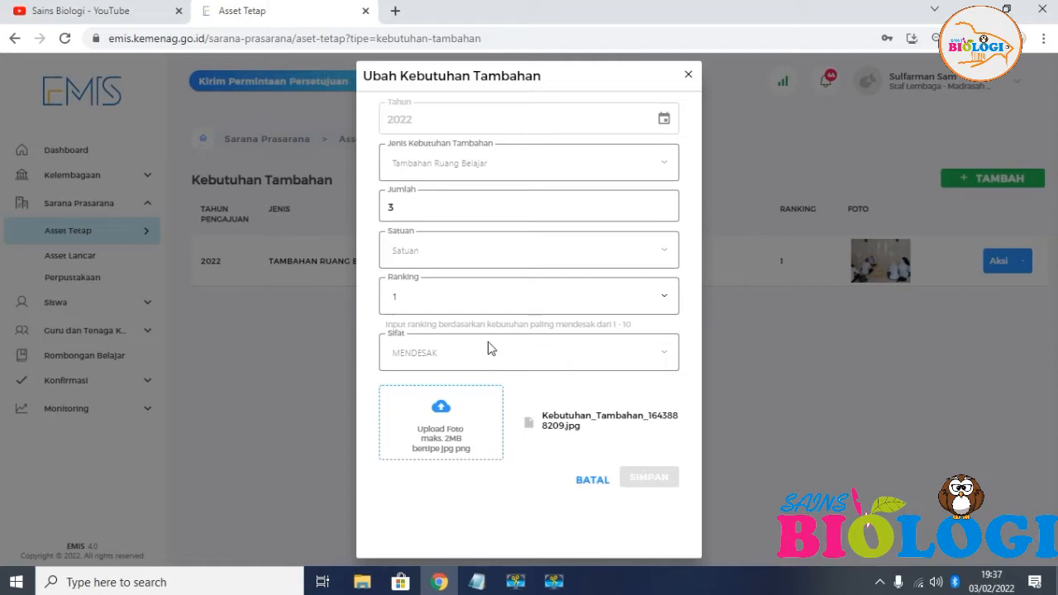
pyautogui.click(466, 310)
pyautogui.scroll(-2, 440, 487)
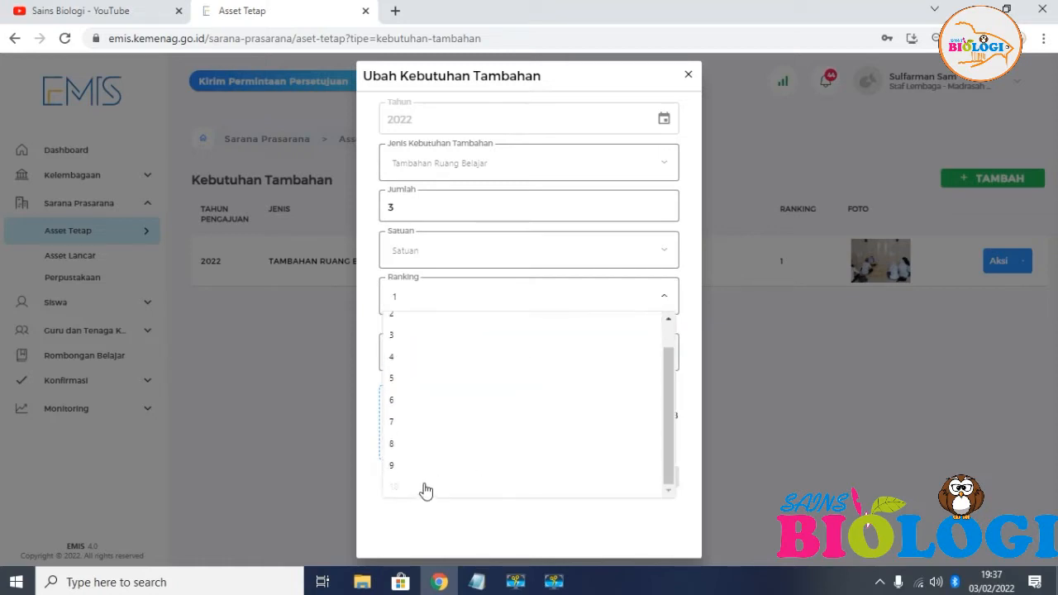
pyautogui.click(424, 488)
pyautogui.click(633, 488)
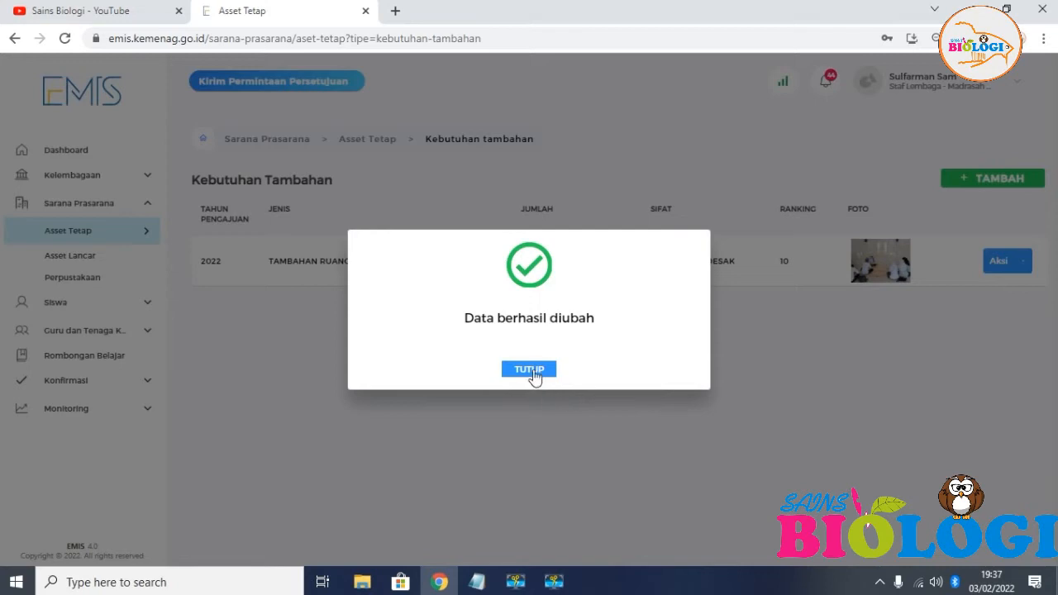
# Start an Aset Lancar entry with the Unit Kapur and the Satuan Buah.
pyautogui.click(531, 370)
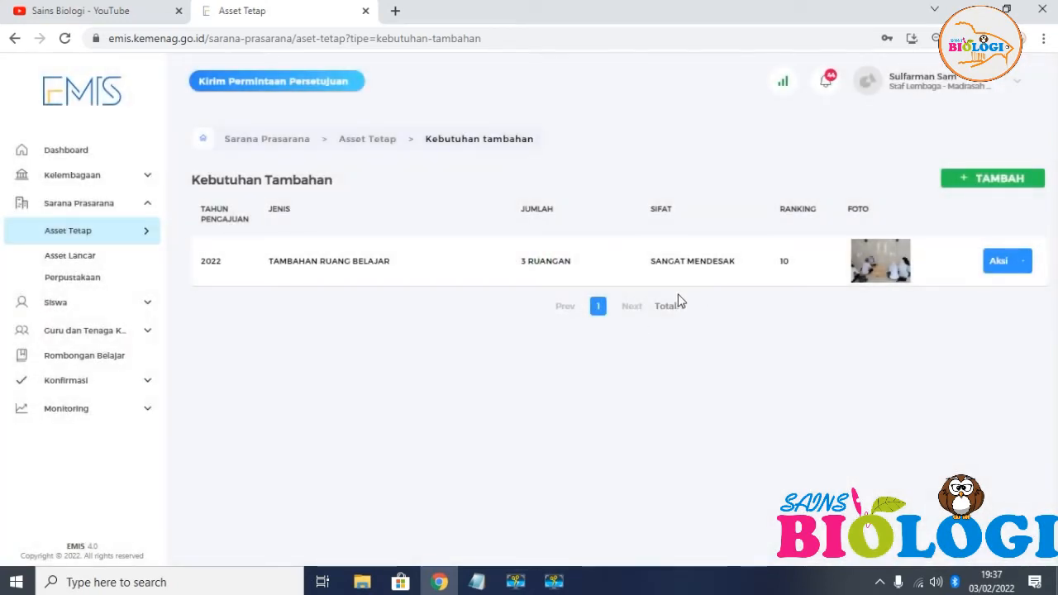
pyautogui.click(51, 263)
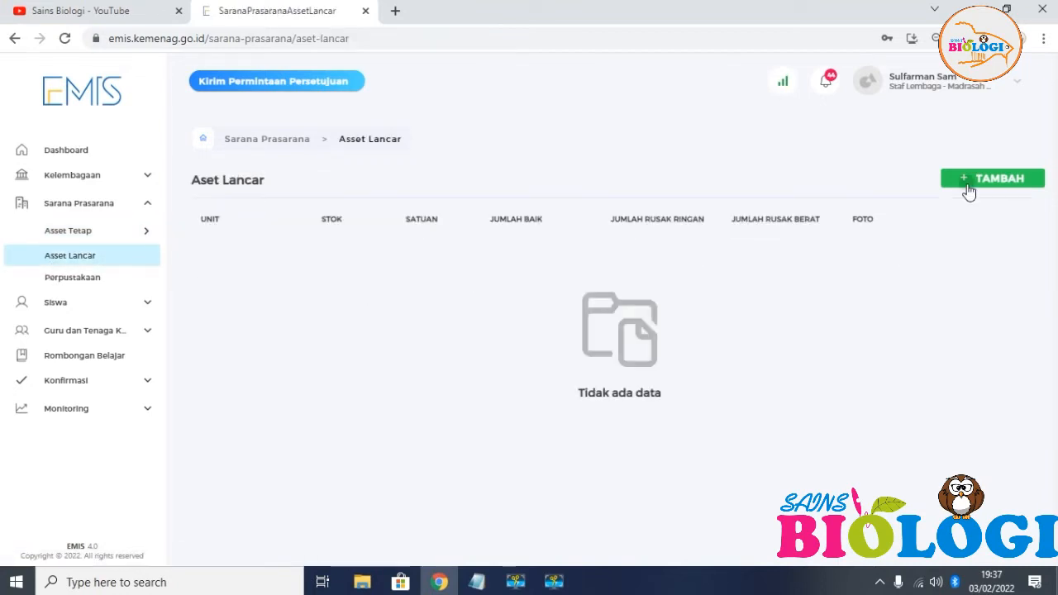
pyautogui.click(969, 188)
pyautogui.click(534, 115)
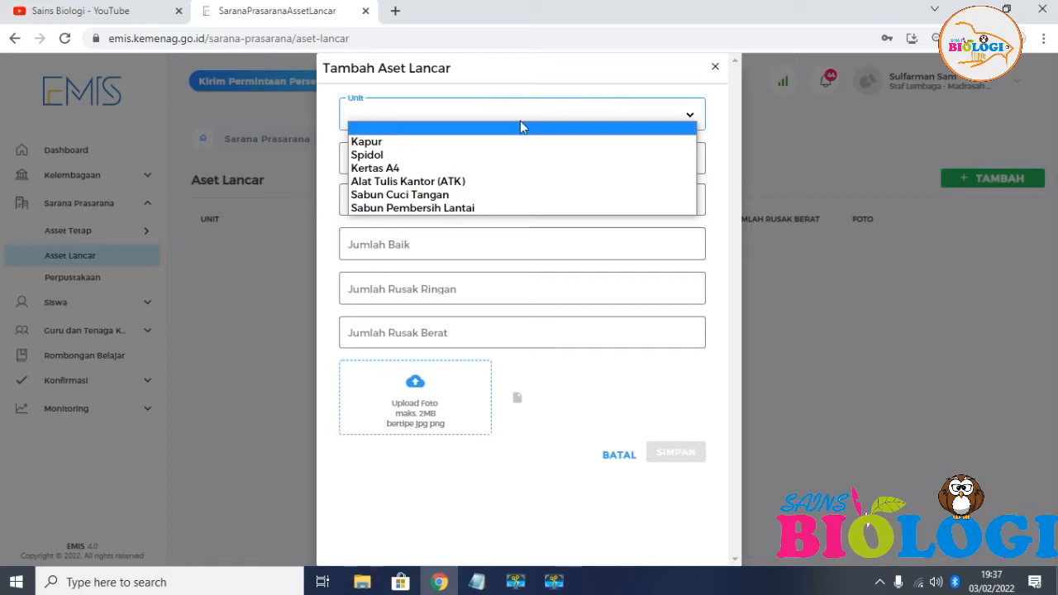
pyautogui.click(504, 142)
pyautogui.click(466, 161)
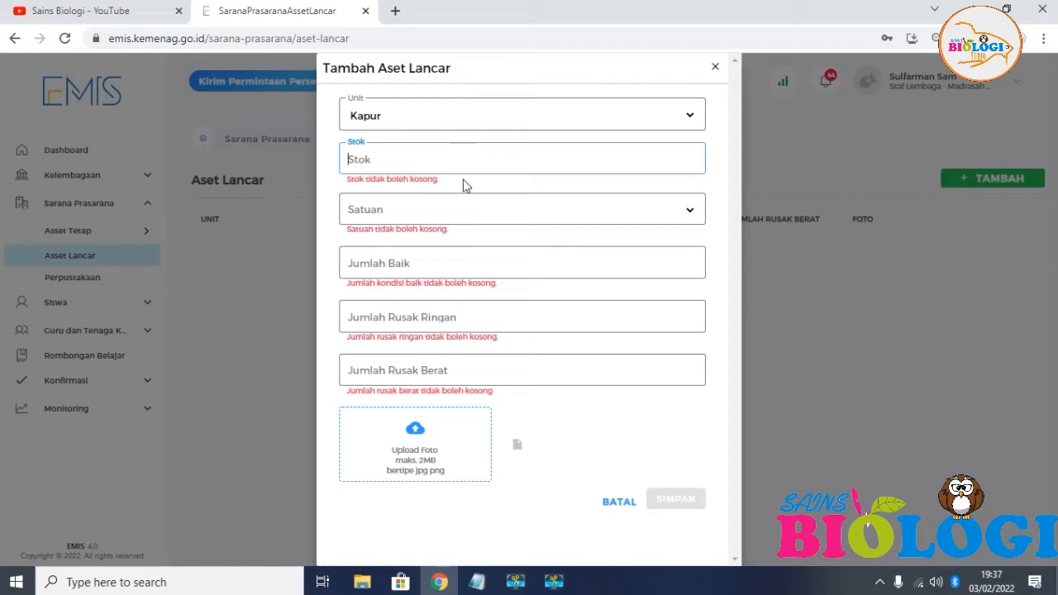
pyautogui.click(475, 217)
pyautogui.click(469, 239)
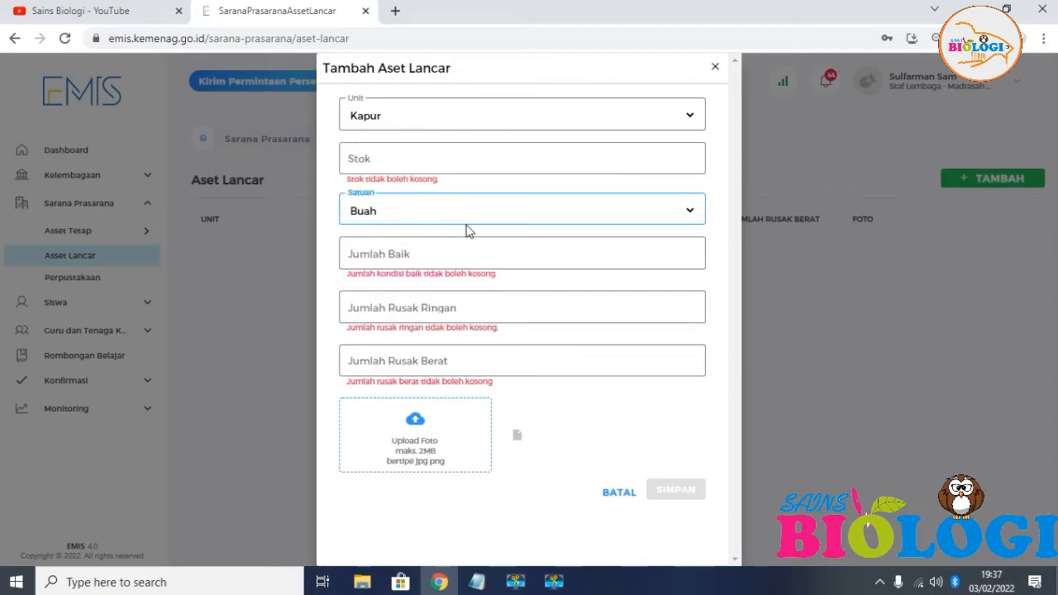
# Try Spidol as the Unit on the Aset Lancar entry, and close the form without saving.
pyautogui.click(442, 218)
pyautogui.click(599, 164)
pyautogui.click(604, 124)
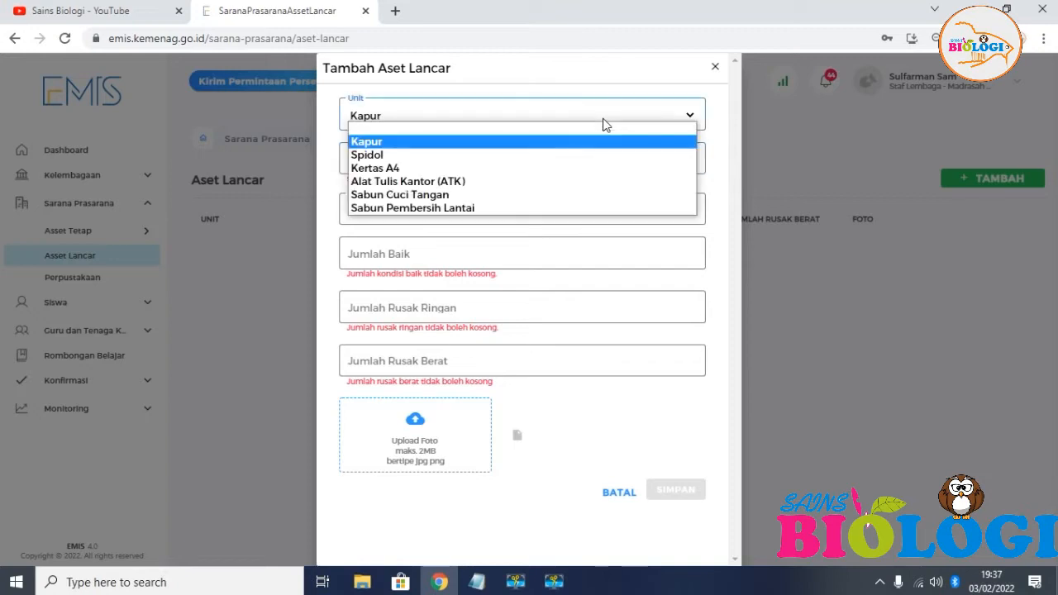
pyautogui.click(517, 155)
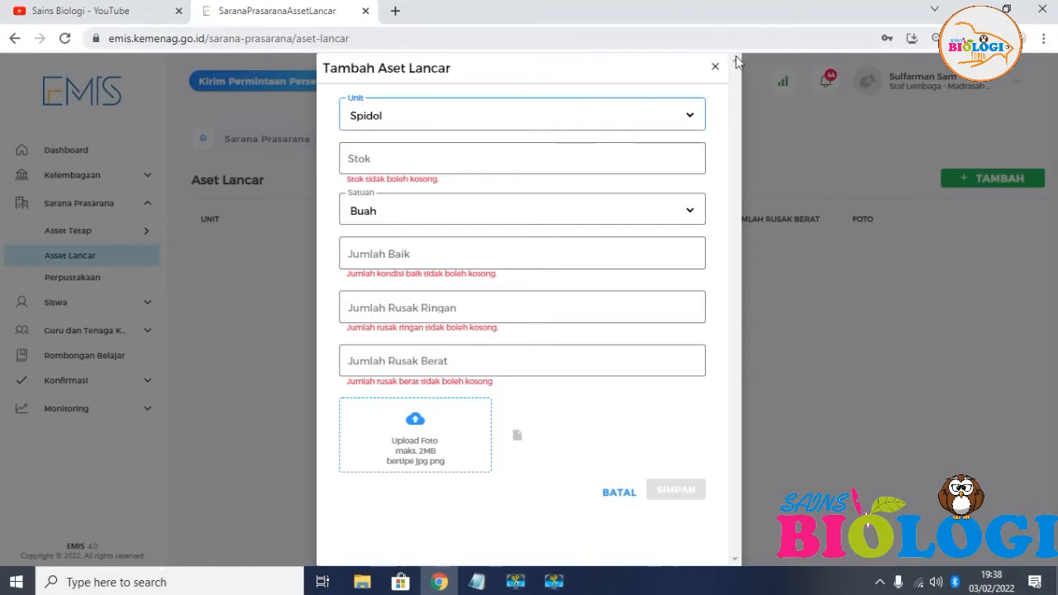
pyautogui.click(713, 66)
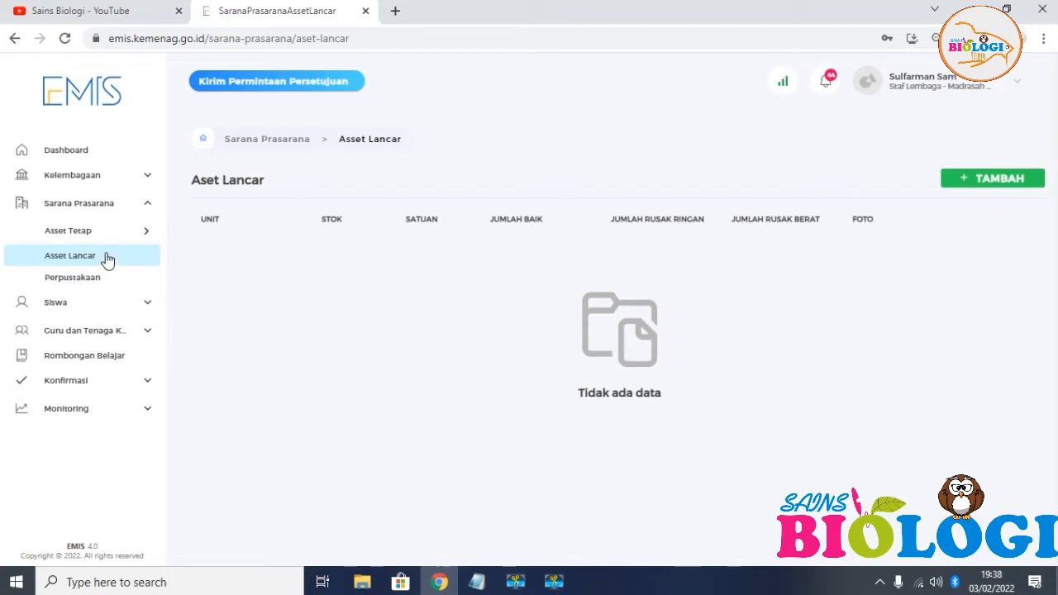
# View the Daftar Siswa list and the Siswa Ganda page in the students' academic section.
pyautogui.click(105, 303)
pyautogui.click(93, 340)
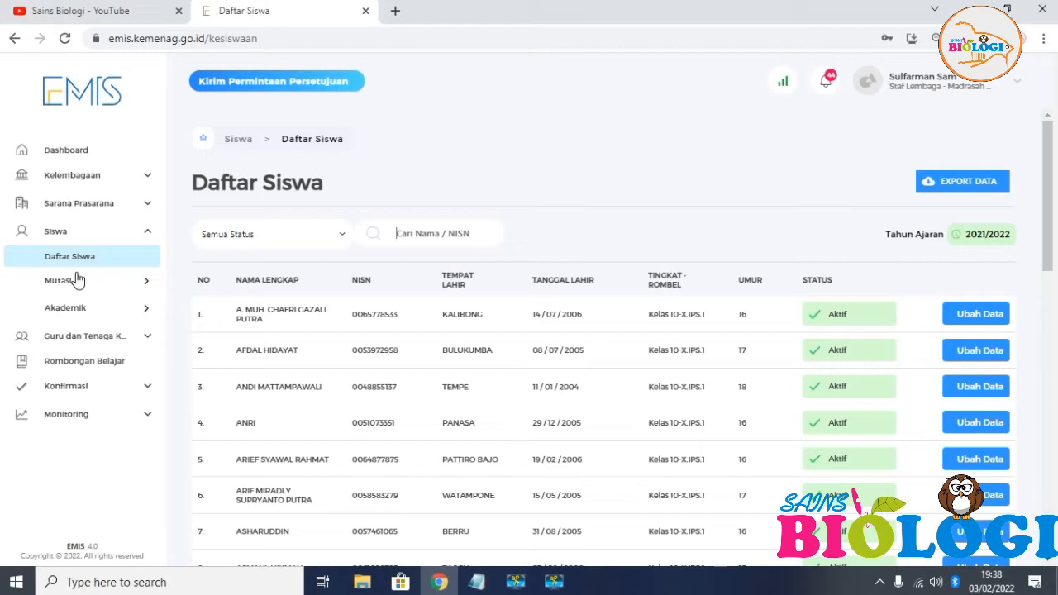
pyautogui.click(77, 310)
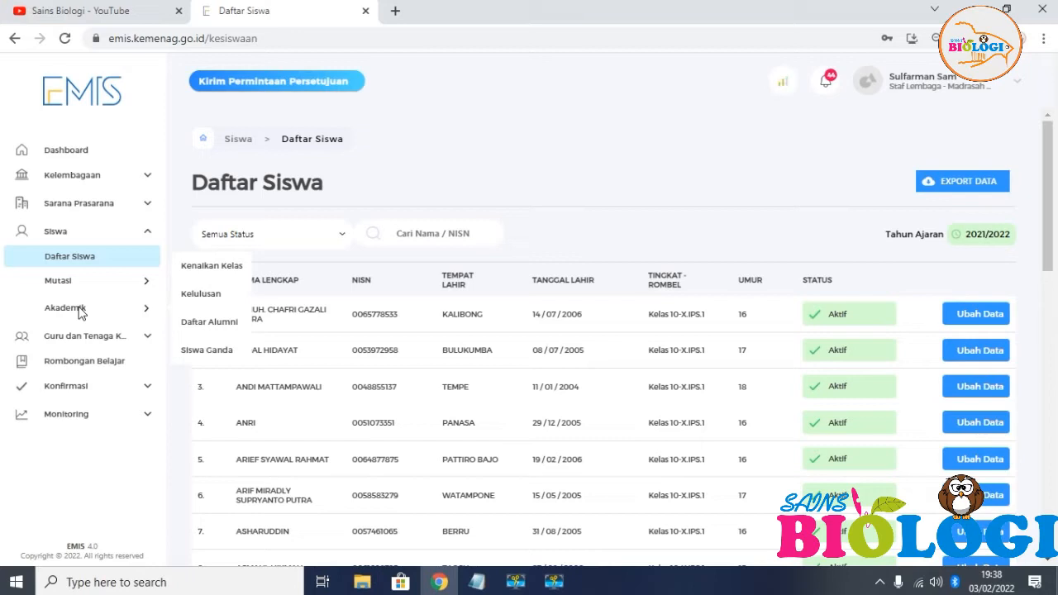
pyautogui.click(217, 350)
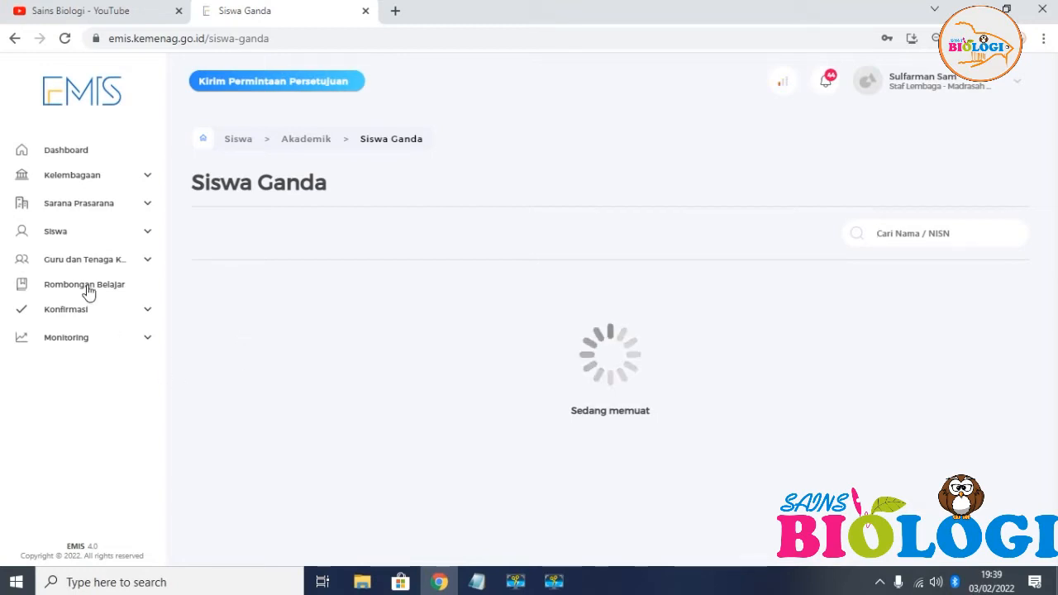
pyautogui.click(95, 231)
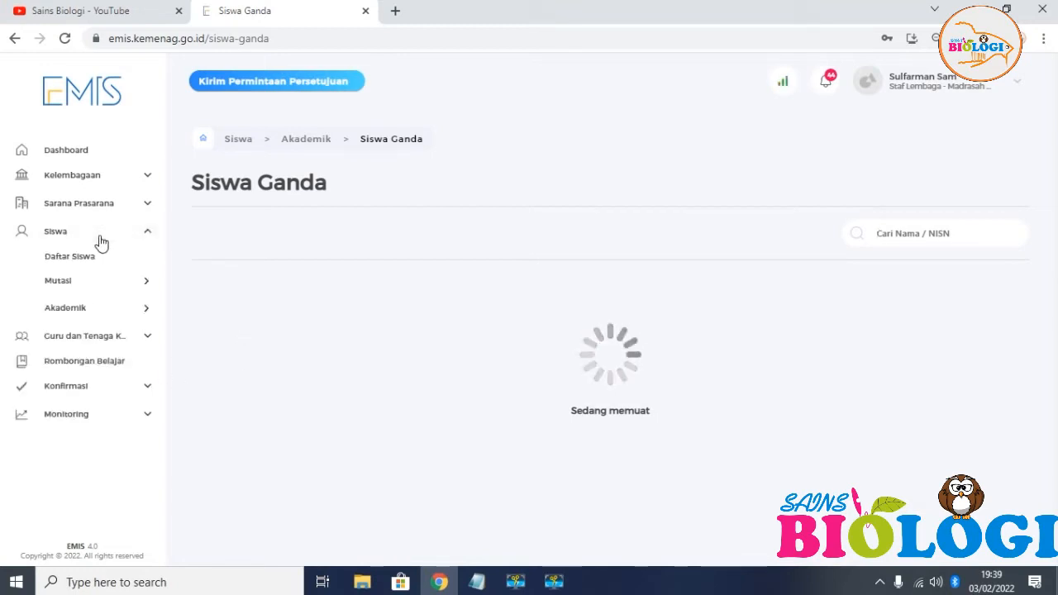
# Review the Guru list in Daftar GTK, examining each teacher's Tugas, Mata Pelajaran, Total JTM and Status.
pyautogui.click(89, 336)
pyautogui.click(93, 366)
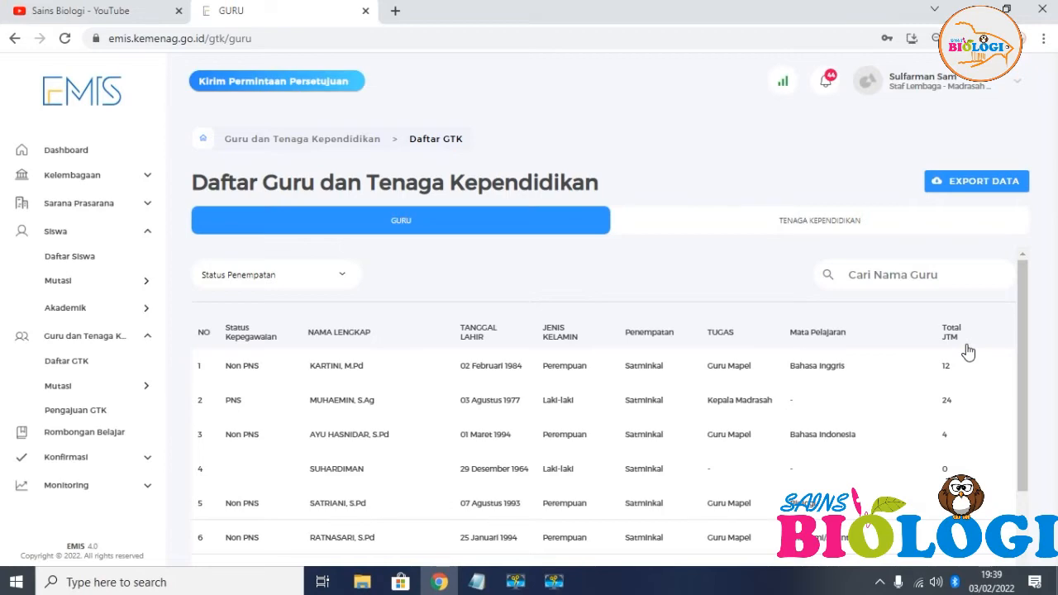
pyautogui.scroll(-3, 900, 432)
pyautogui.click(685, 506)
pyautogui.scroll(1, 868, 470)
pyautogui.scroll(1, 868, 469)
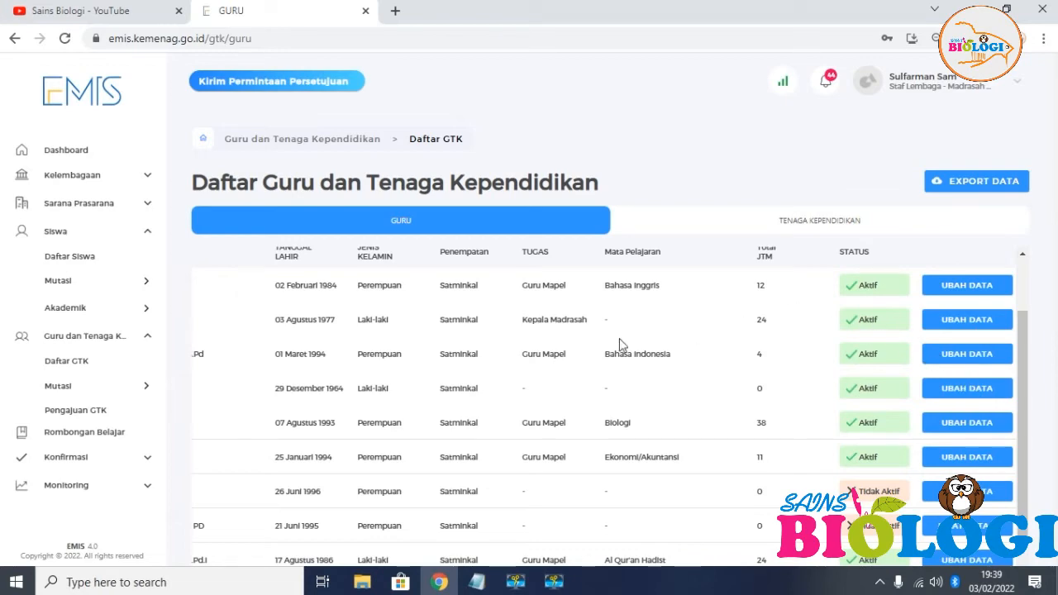
pyautogui.scroll(-3, 793, 559)
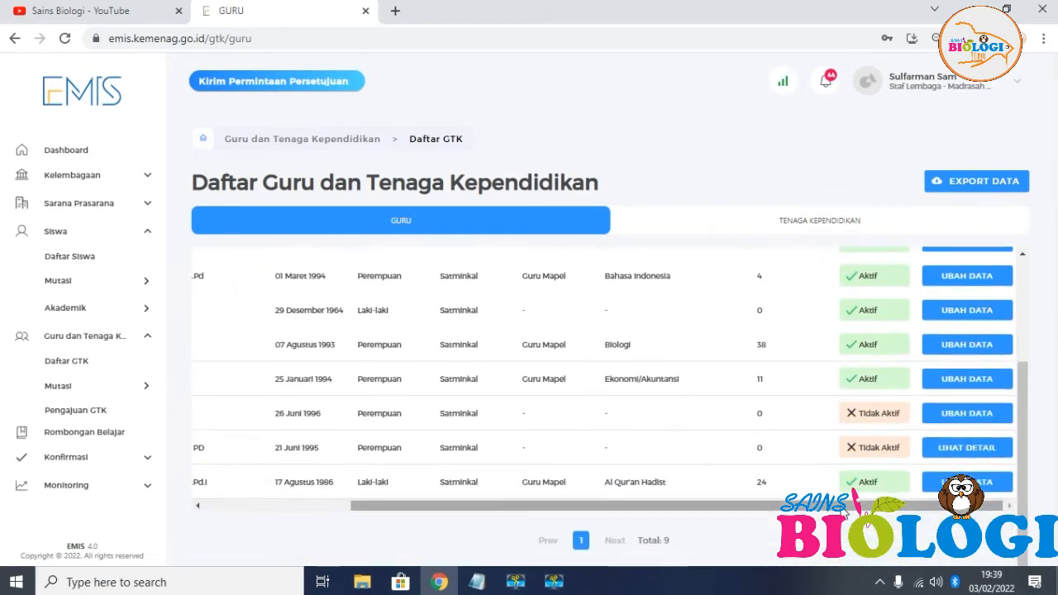
pyautogui.moveTo(693, 506); pyautogui.dragTo(543, 508)
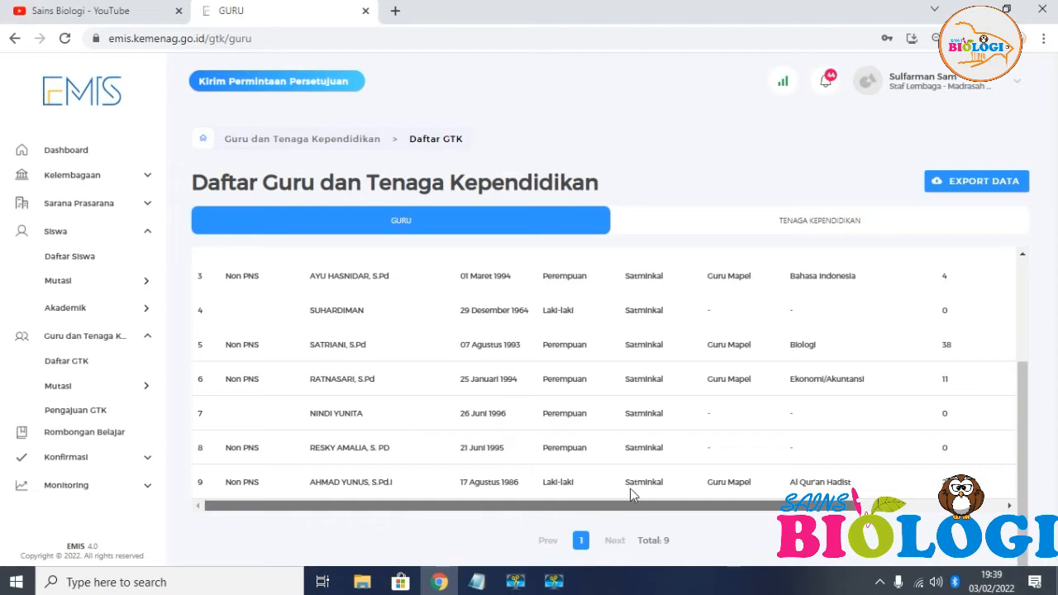
pyautogui.scroll(2, 964, 465)
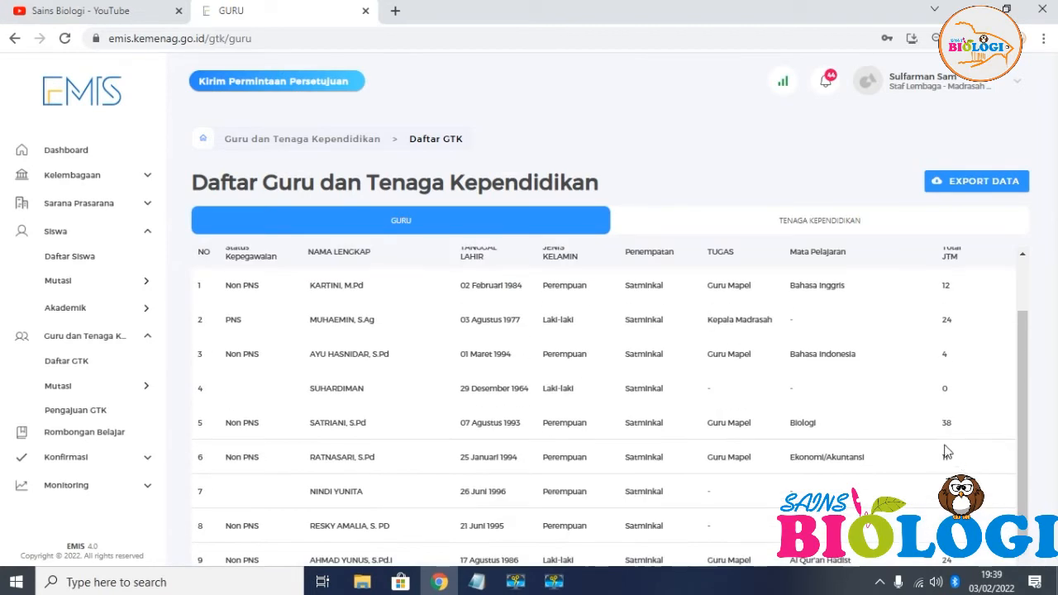
pyautogui.scroll(-1, 985, 429)
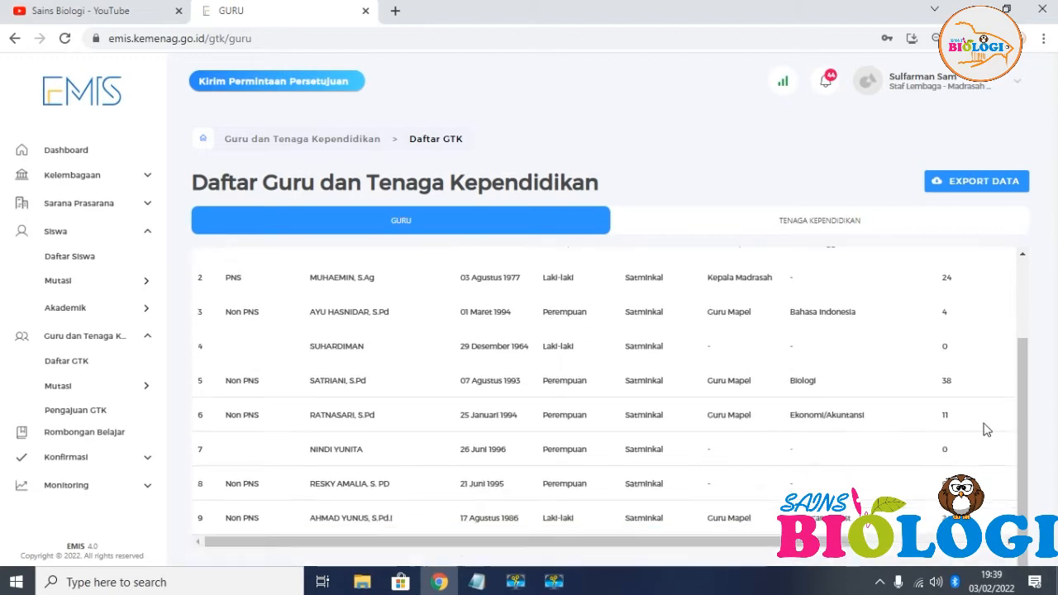
pyautogui.moveTo(603, 507); pyautogui.dragTo(807, 505)
pyautogui.scroll(2, 915, 405)
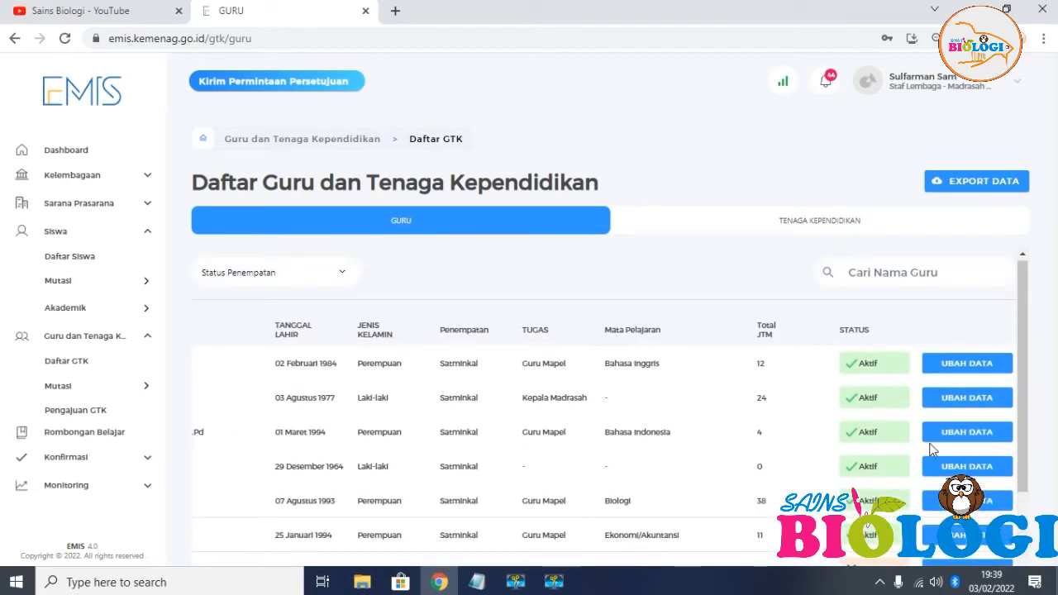
# Examine the Bahasa Indonesia teacher's Tugas Utama records and the blank JTM field of the add form, closing it without saving.
pyautogui.click(966, 440)
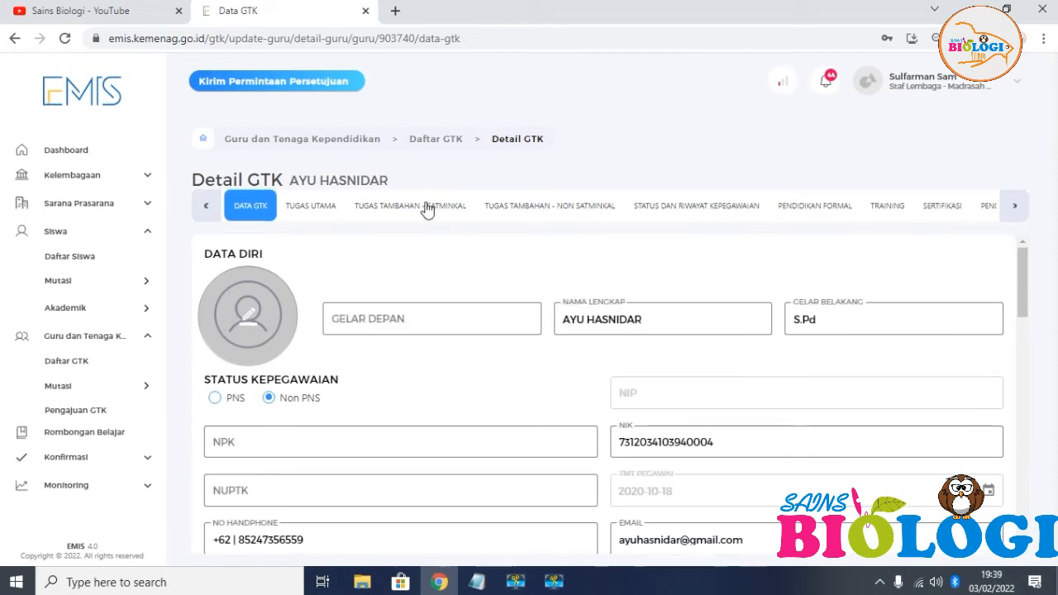
pyautogui.click(425, 207)
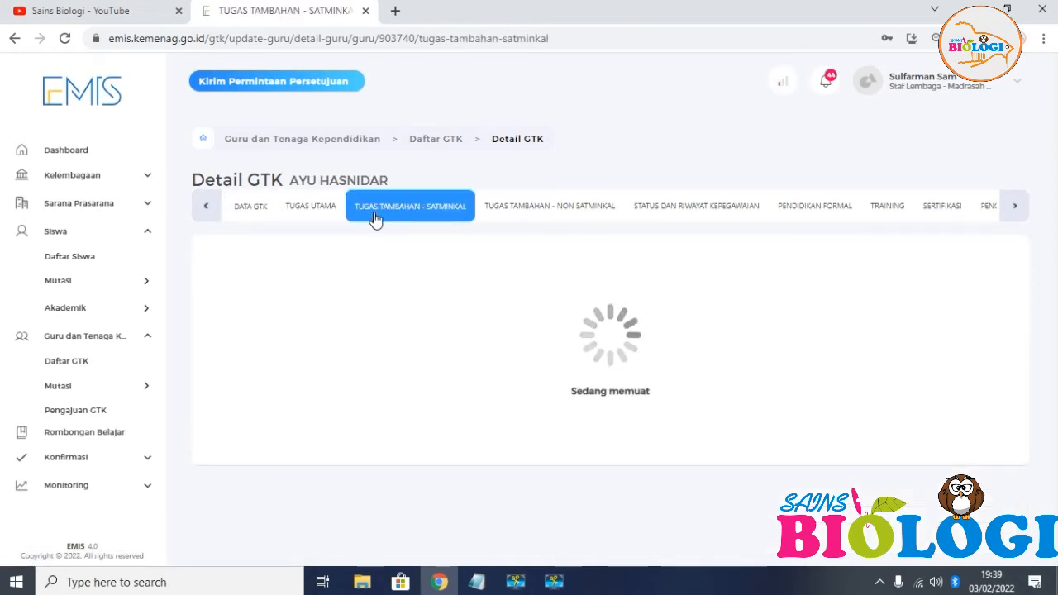
pyautogui.click(289, 209)
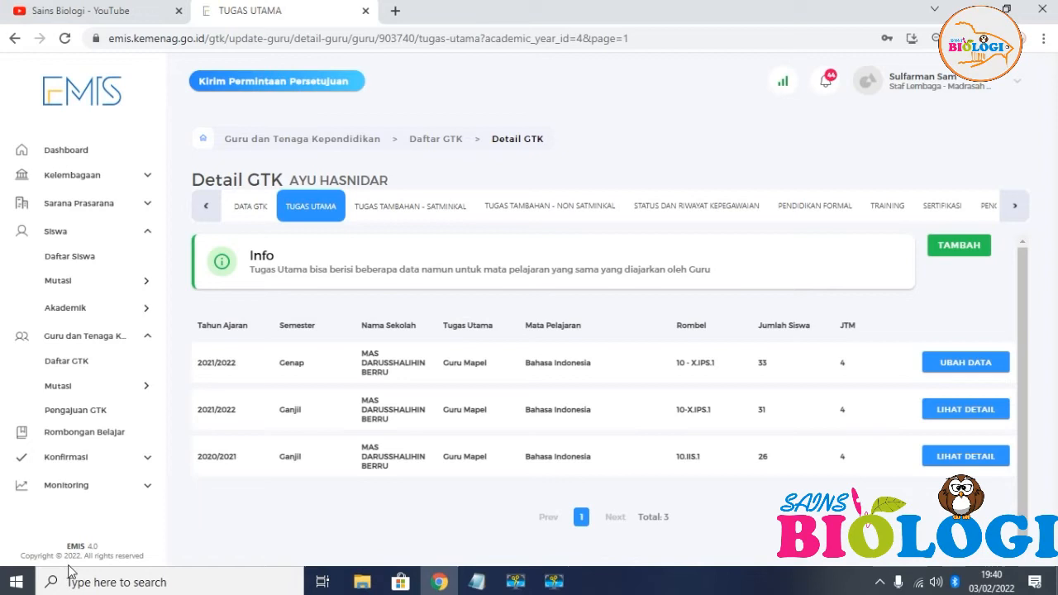
pyautogui.click(959, 247)
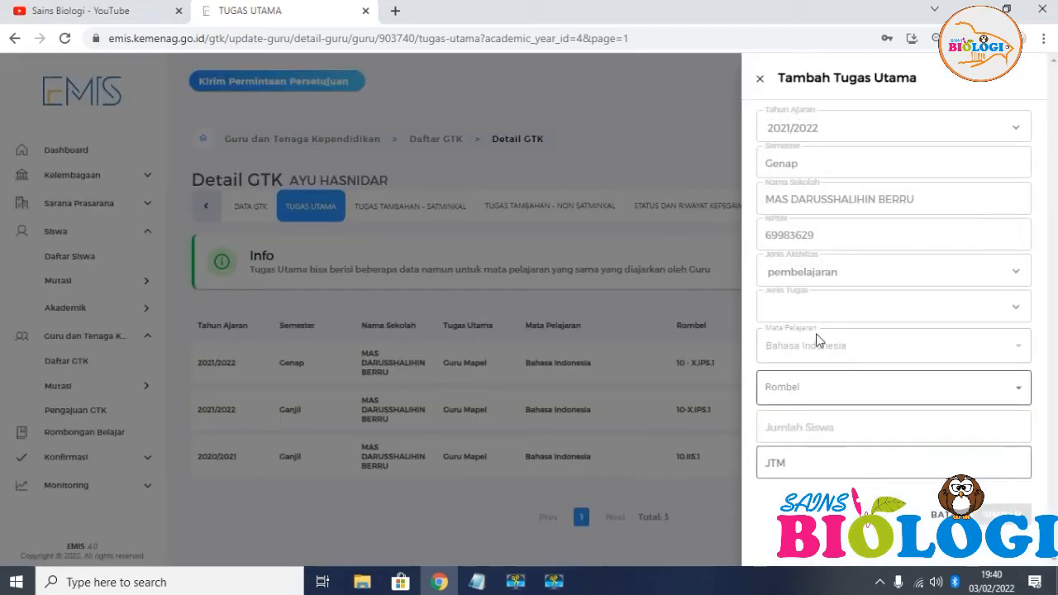
pyautogui.click(841, 468)
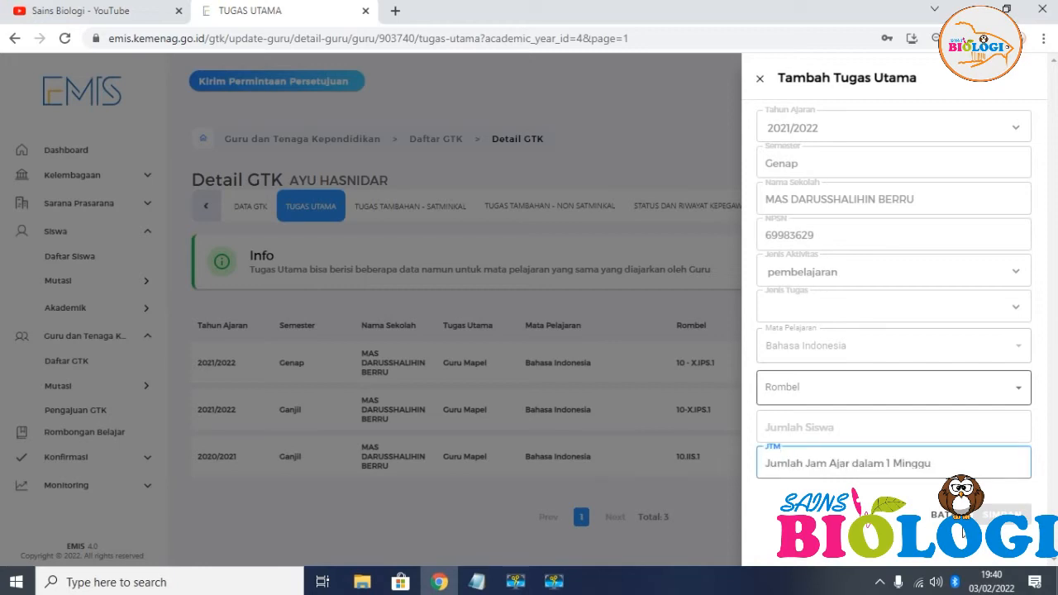
pyautogui.click(952, 521)
pyautogui.click(14, 38)
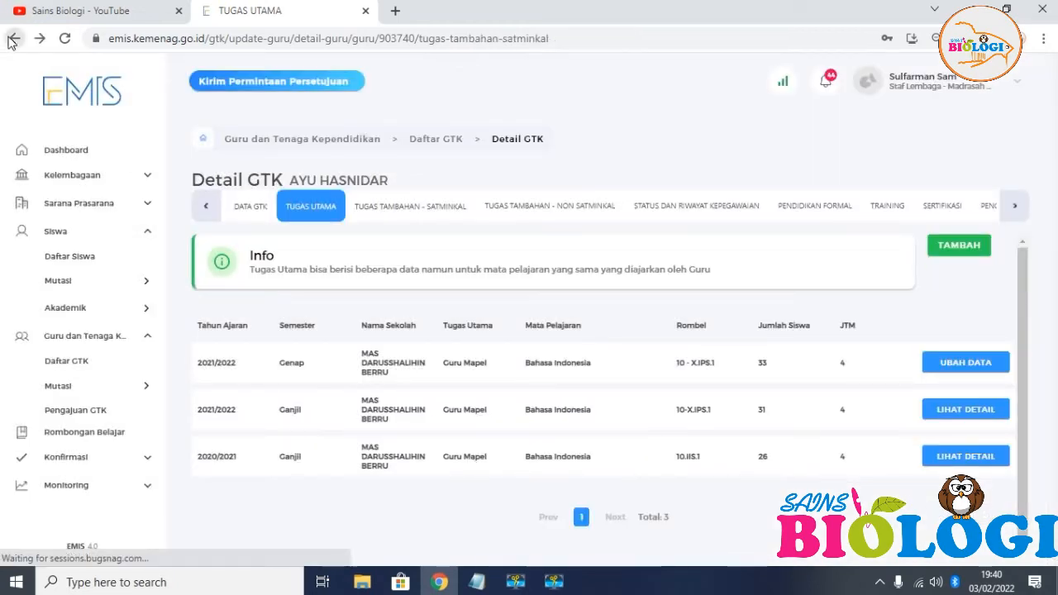
# Return to Daftar GTK and open the Tugas Utama records of the fourth teacher, who has no Tugas or Mata Pelajaran listed.
pyautogui.click(87, 359)
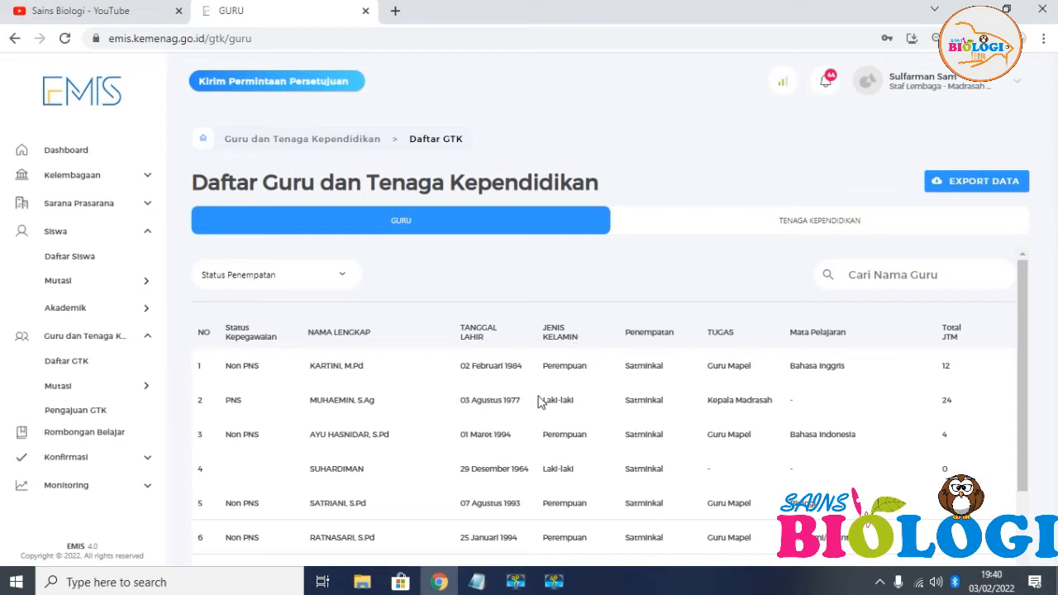
pyautogui.scroll(-2, 537, 402)
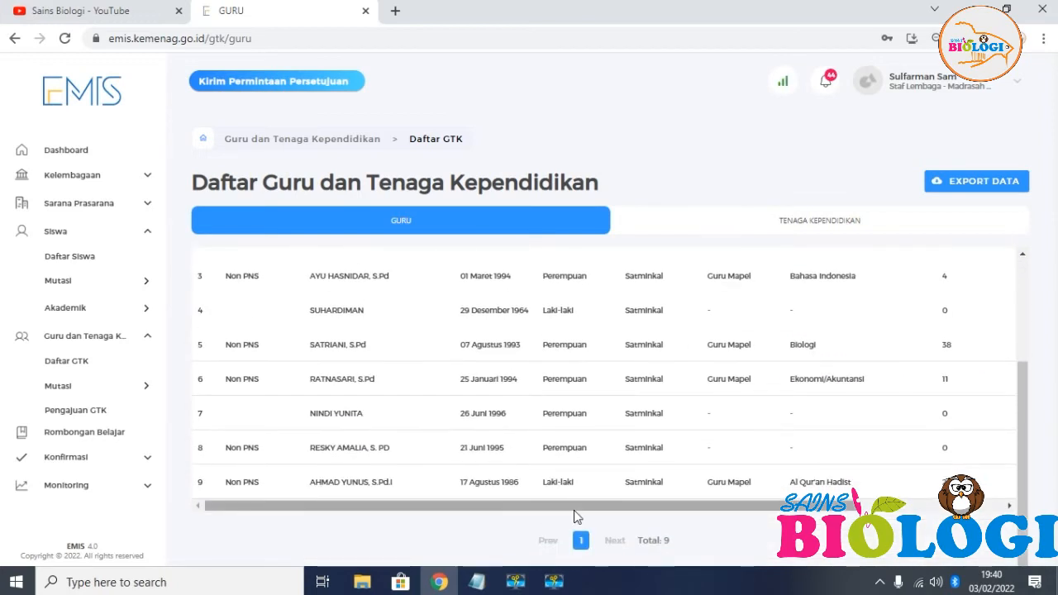
pyautogui.moveTo(577, 510); pyautogui.dragTo(721, 520)
pyautogui.click(959, 311)
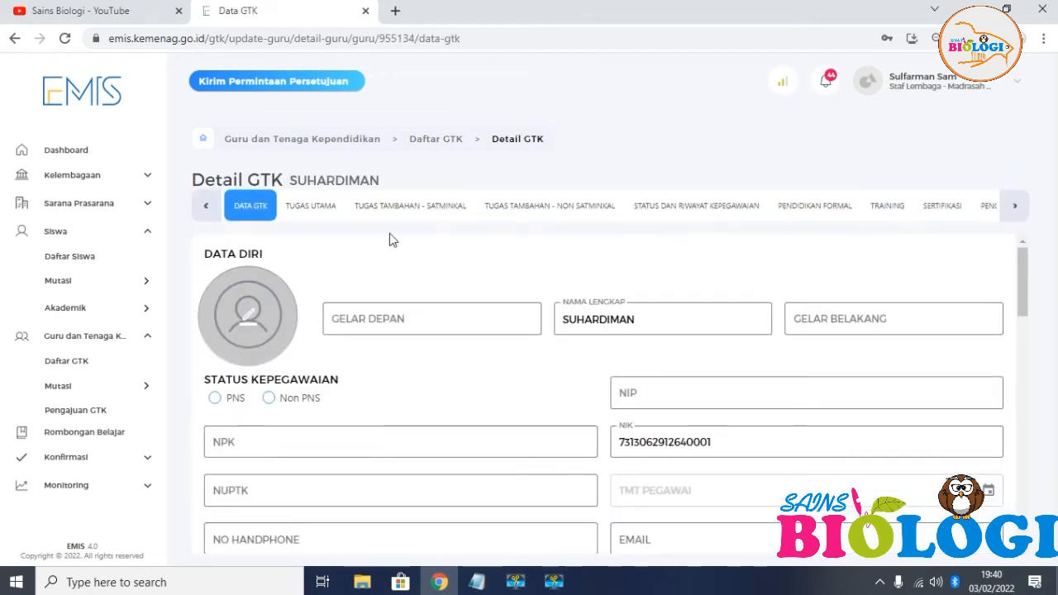
pyautogui.click(301, 220)
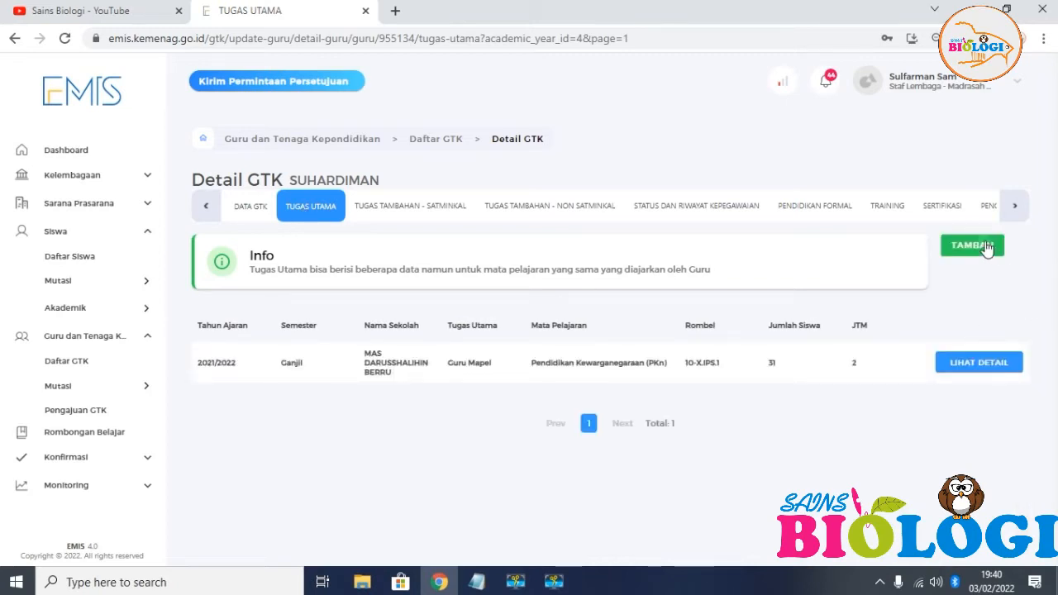
# Start a new Tugas Utama entry with activity pembelajaran, task Guru Mapel, subject Pendidikan Kewarganegaraan (PKn) and class group 10-X.IPS.1.
pyautogui.click(986, 242)
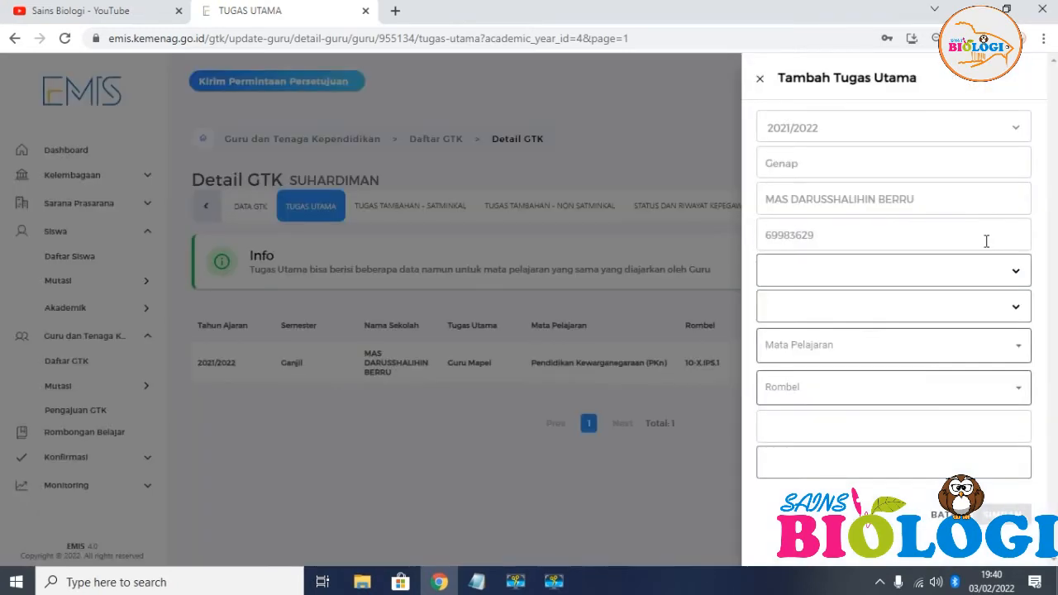
pyautogui.click(848, 271)
pyautogui.click(837, 299)
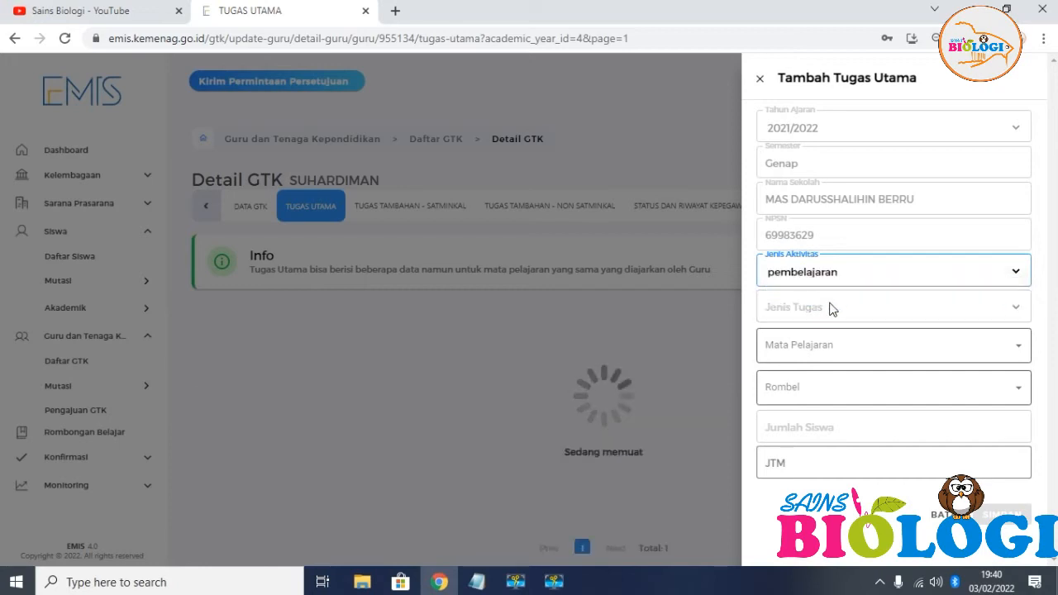
pyautogui.click(826, 309)
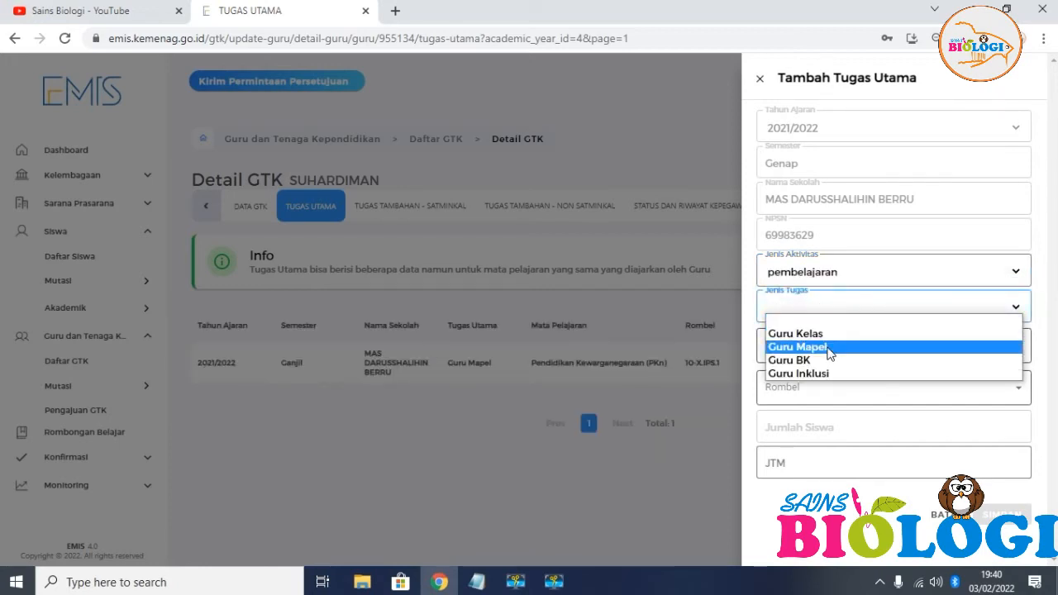
pyautogui.click(829, 347)
pyautogui.click(830, 350)
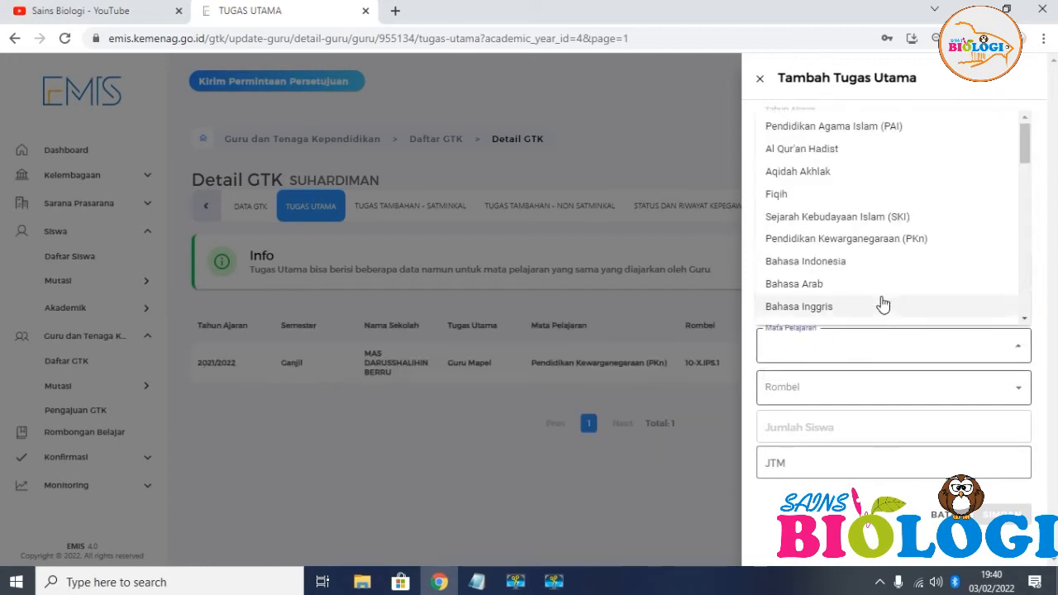
pyautogui.click(850, 239)
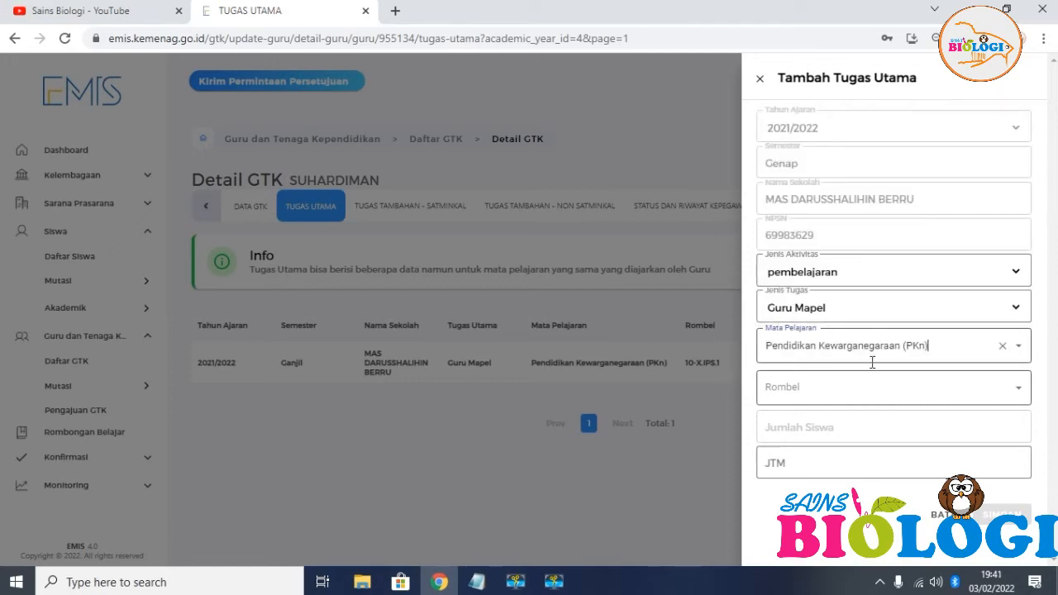
pyautogui.click(841, 394)
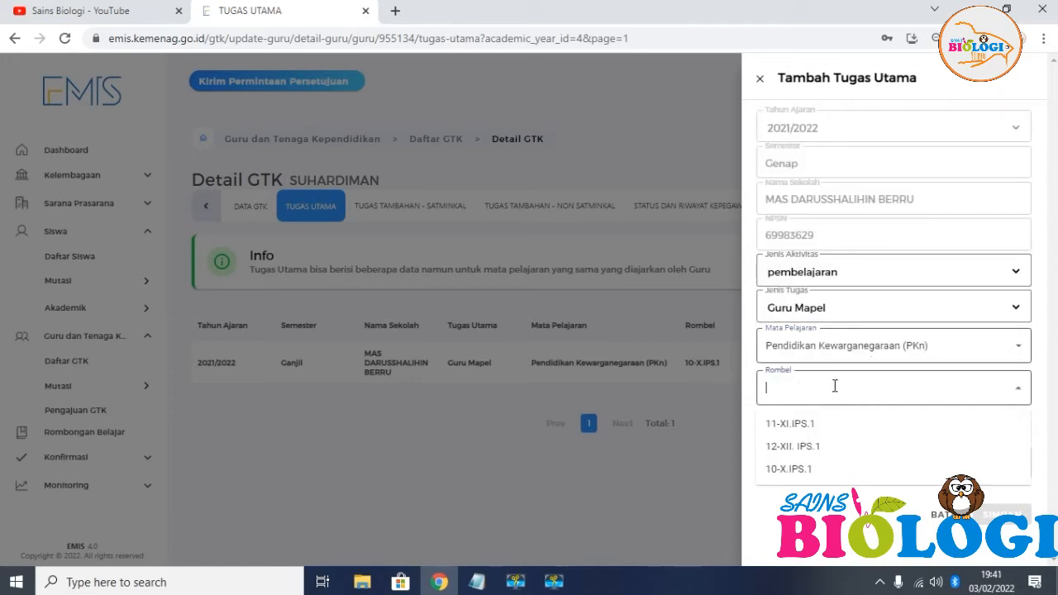
pyautogui.click(813, 470)
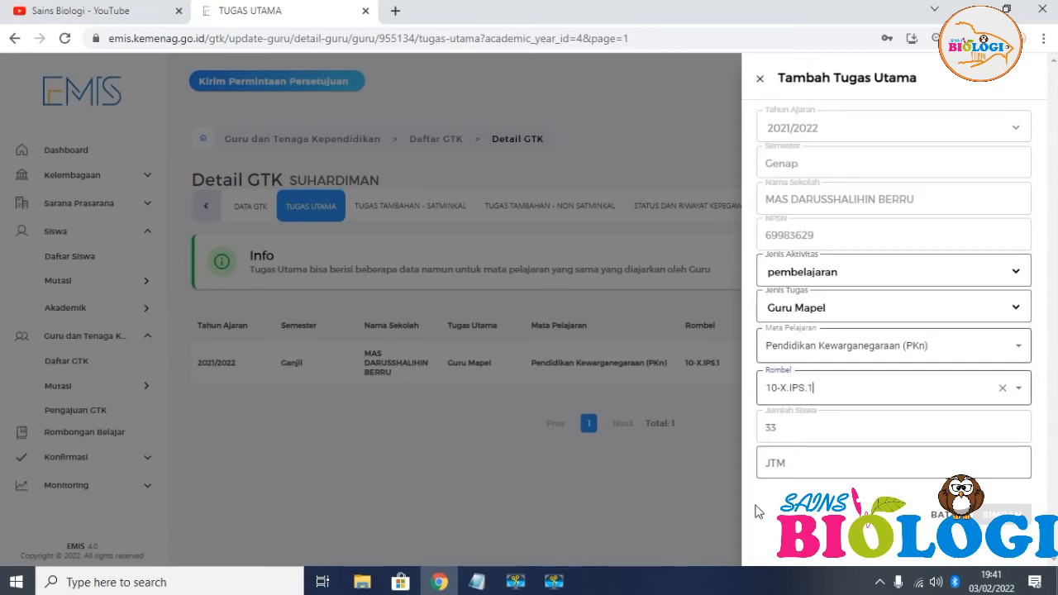
# Set the entry's JTM to 4 and save the main duty, confirming its creation.
pyautogui.click(773, 463)
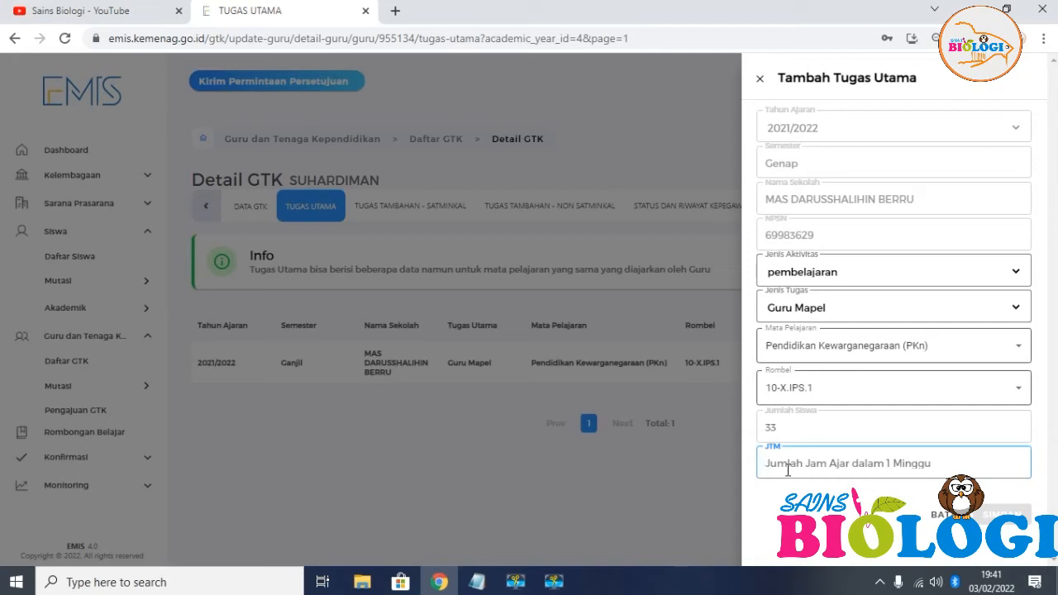
pyautogui.write('4')
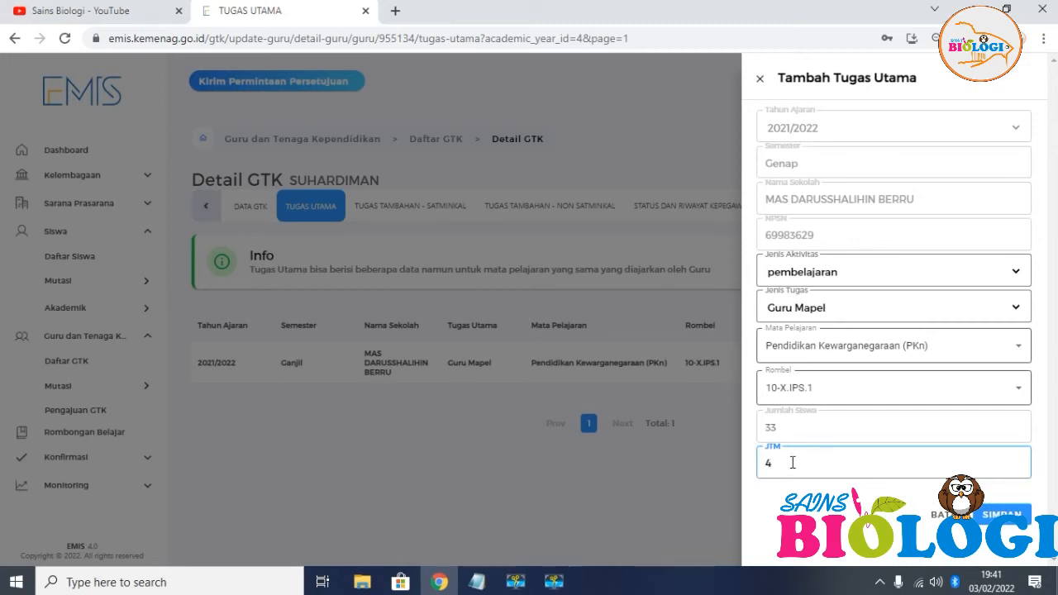
pyautogui.doubleClick(757, 462)
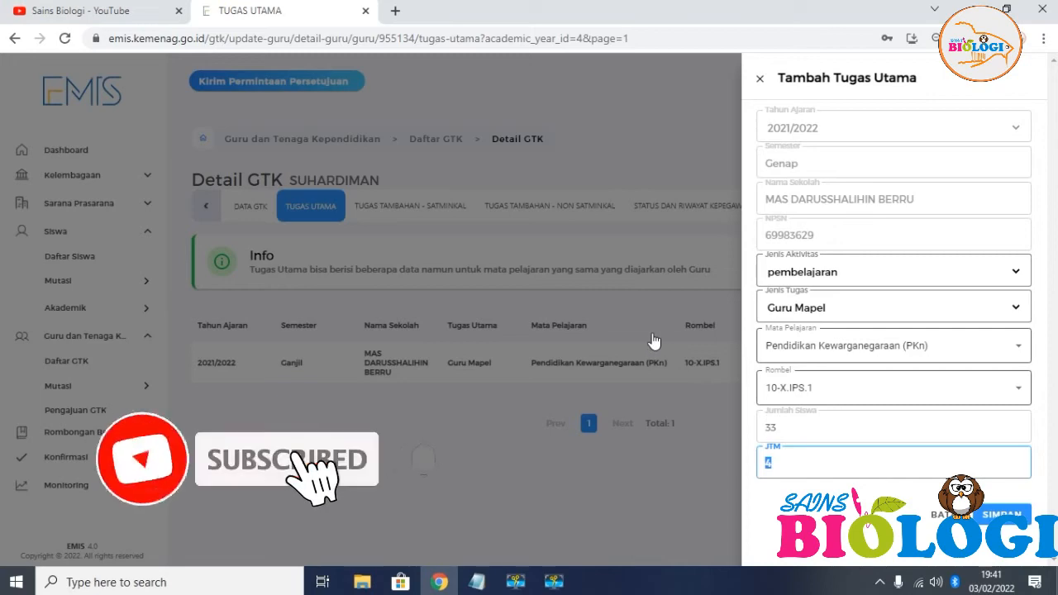
pyautogui.click(1019, 514)
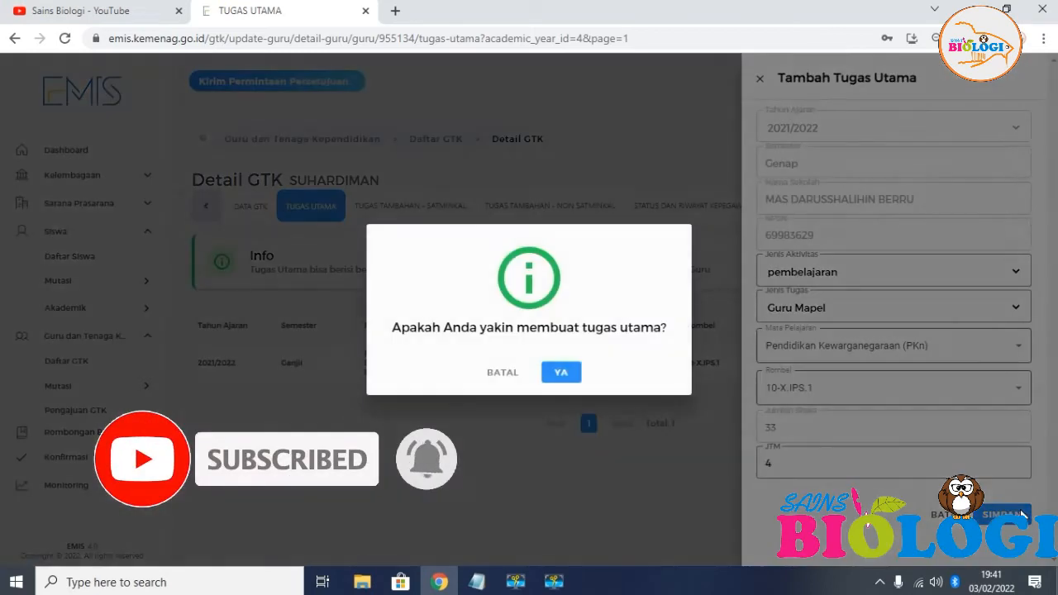
pyautogui.click(563, 374)
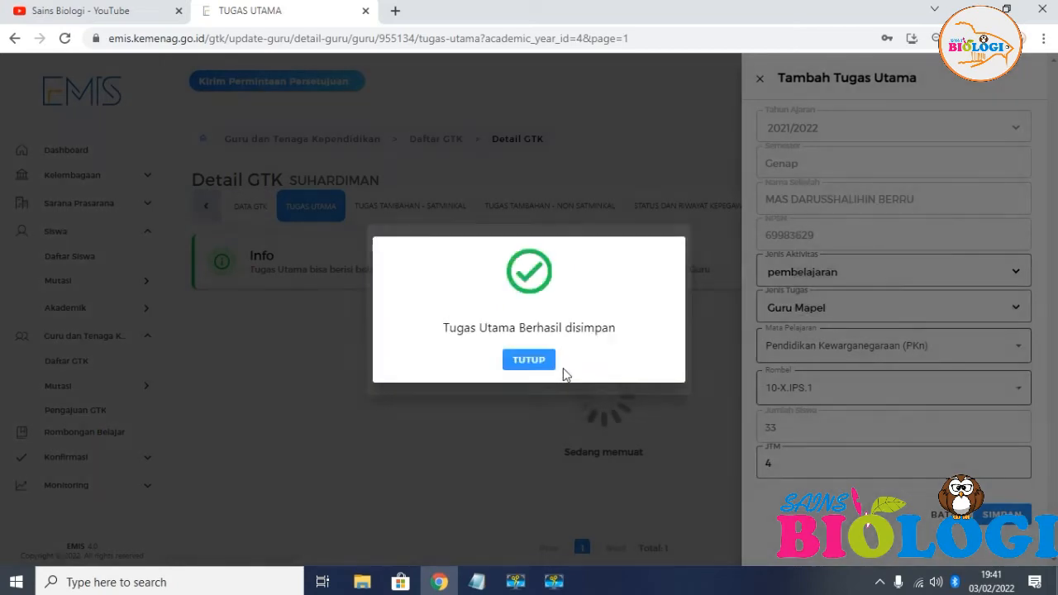
pyautogui.click(534, 360)
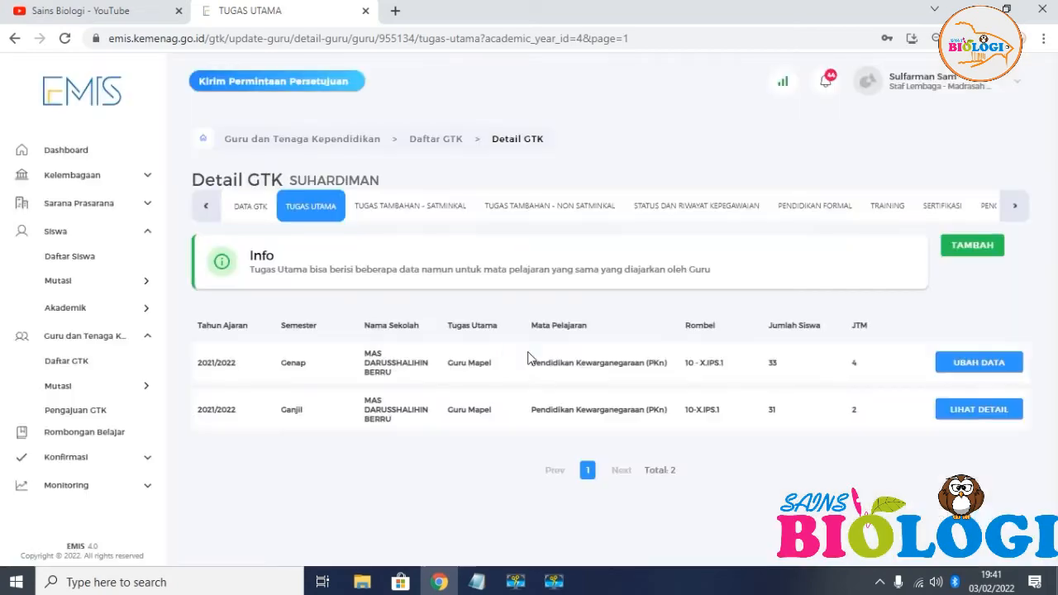
# Add and save another PKn Tugas Utama entry for class group 11-XI.IPS.1 with a JTM of 4.
pyautogui.click(988, 248)
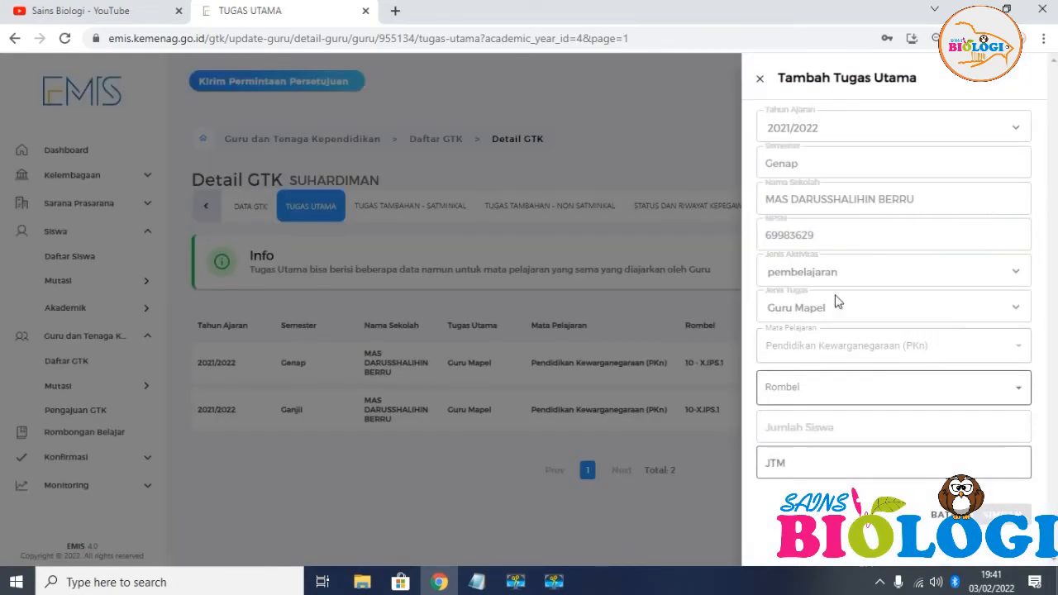
pyautogui.click(823, 390)
pyautogui.click(813, 427)
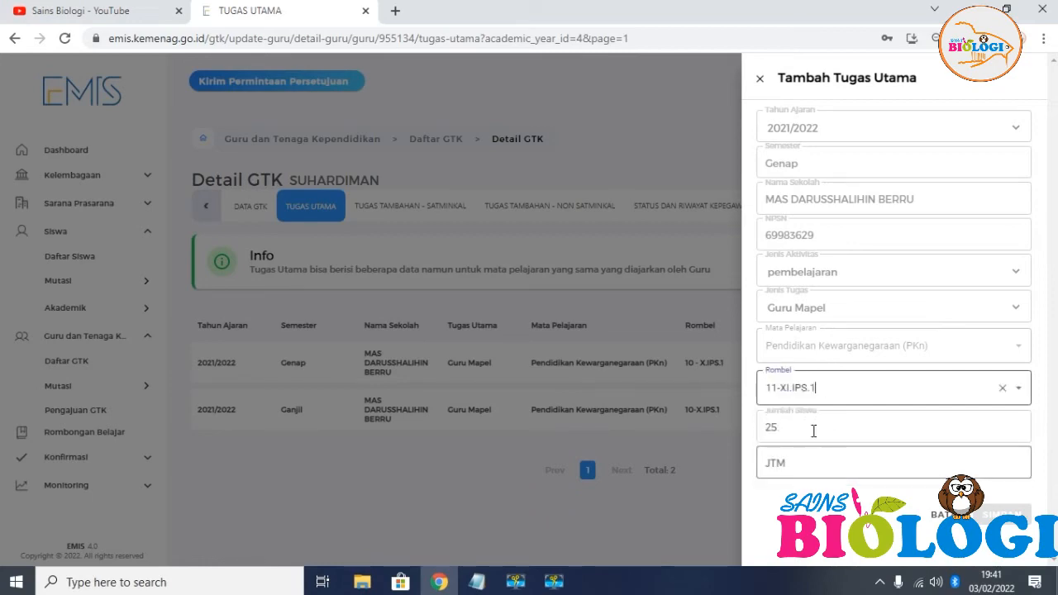
pyautogui.click(816, 461)
pyautogui.write('4')
pyautogui.click(1030, 518)
pyautogui.click(567, 379)
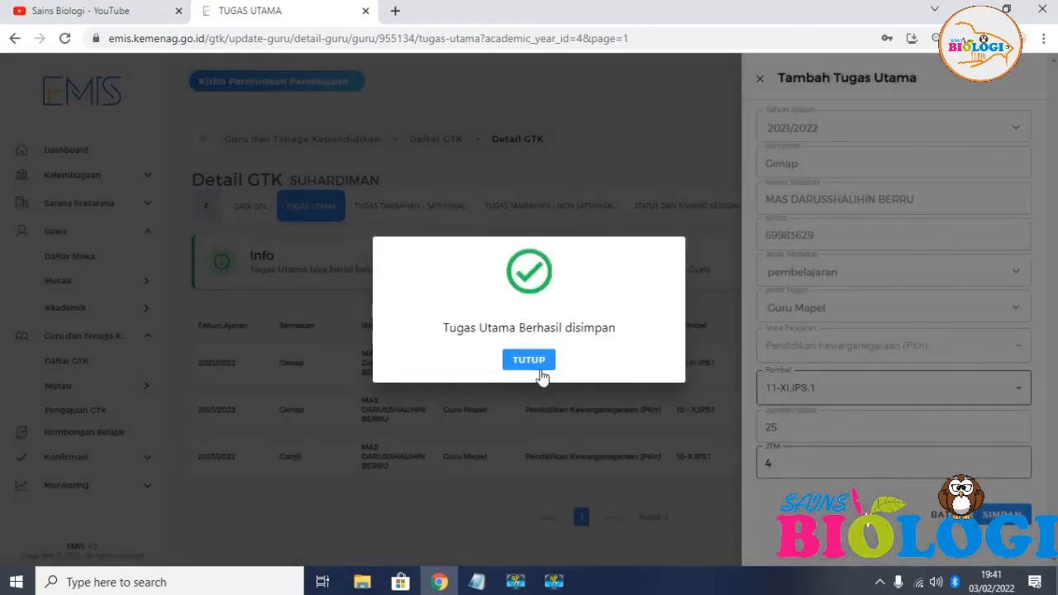
pyautogui.click(542, 377)
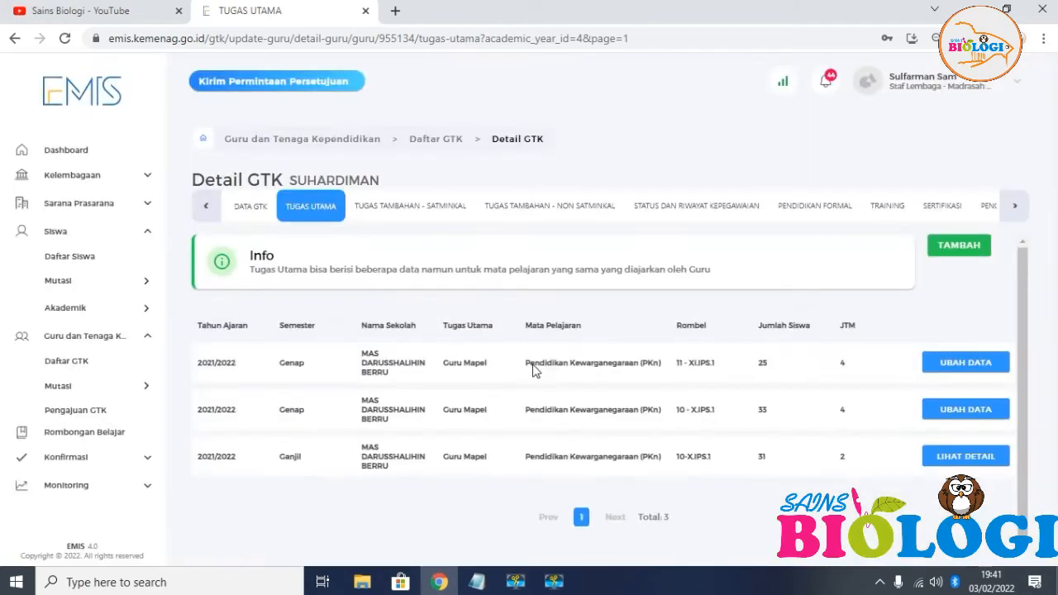
# Add and save a third PKn Tugas Utama entry for class group 12-XII. IPS.1 with a JTM of 4.
pyautogui.click(958, 247)
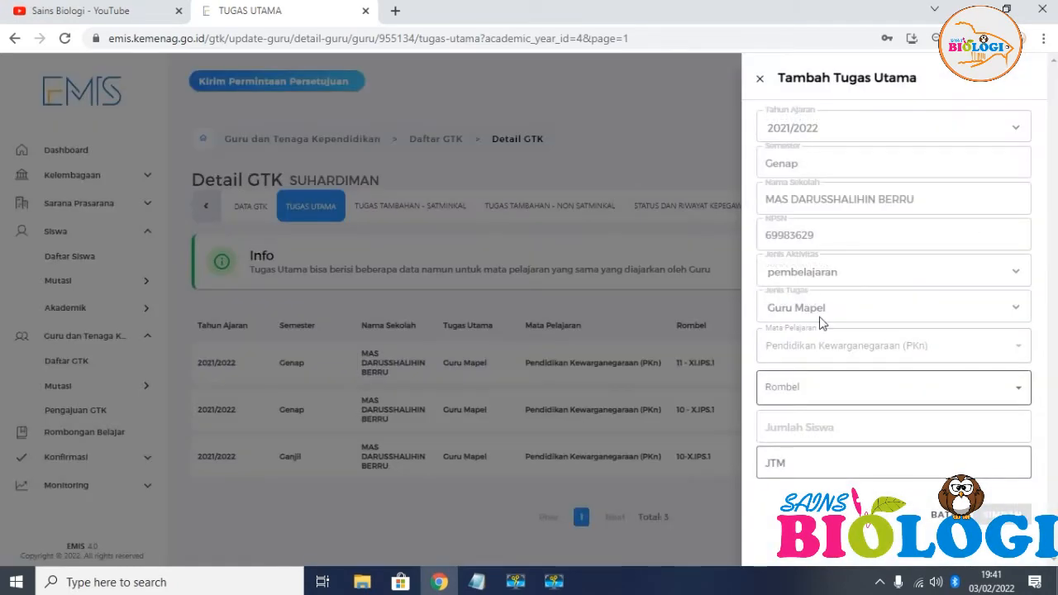
pyautogui.click(835, 399)
pyautogui.click(813, 452)
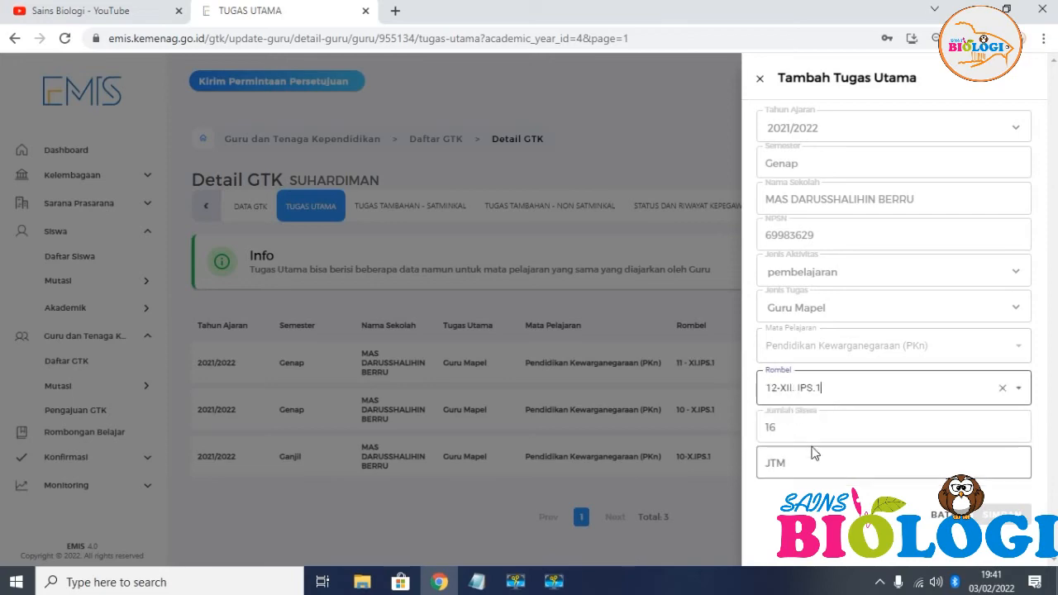
pyautogui.click(815, 456)
pyautogui.write('4')
pyautogui.click(1005, 527)
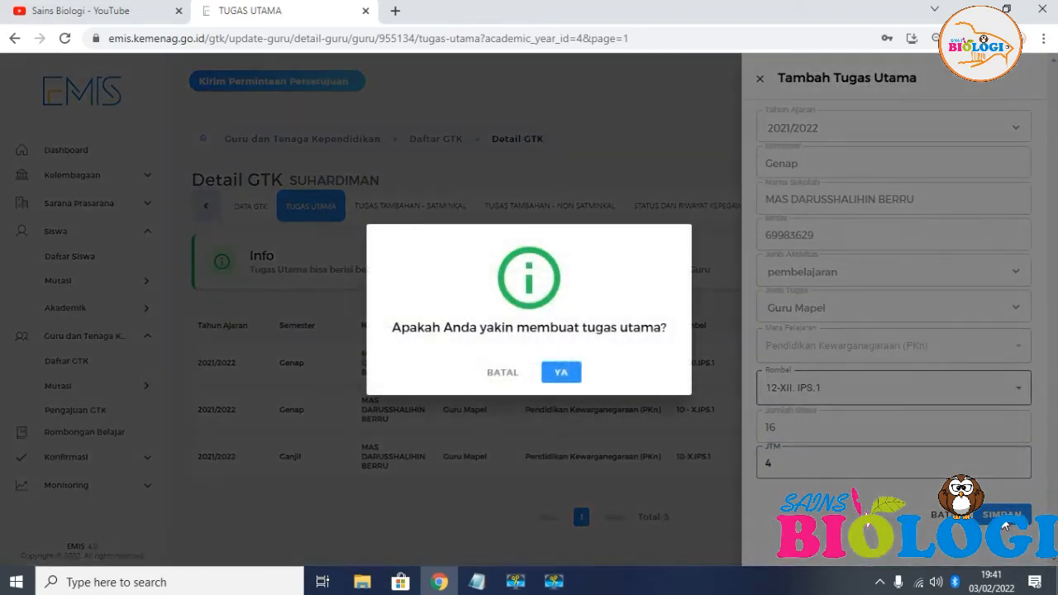
pyautogui.click(570, 374)
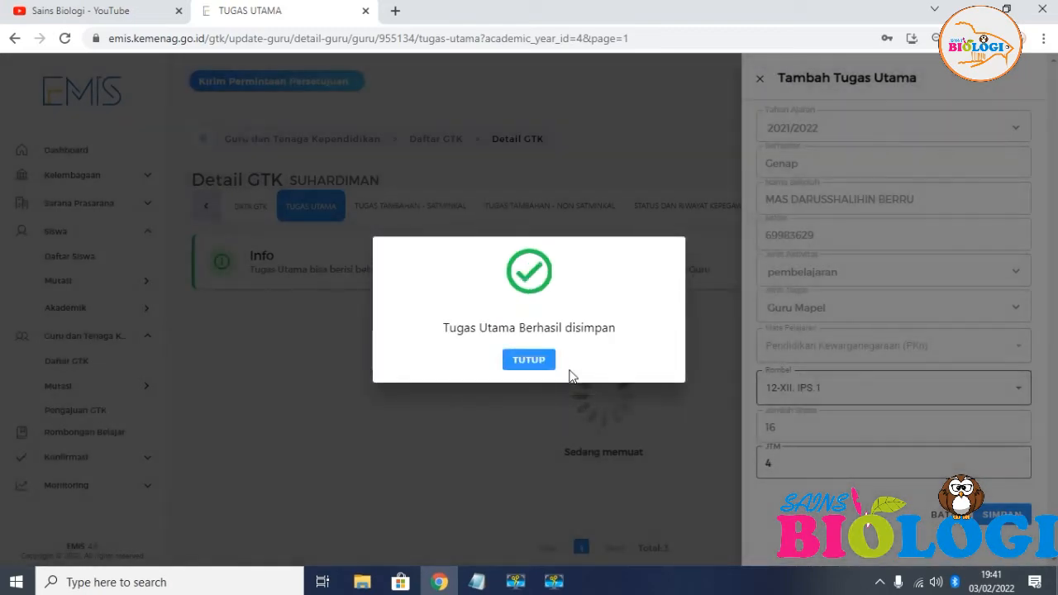
pyautogui.click(521, 361)
# Start a Tugas Tambahan - Satminkal entry for the same teacher with activity Pembelajaran and task Guru Mapel.
pyautogui.click(385, 215)
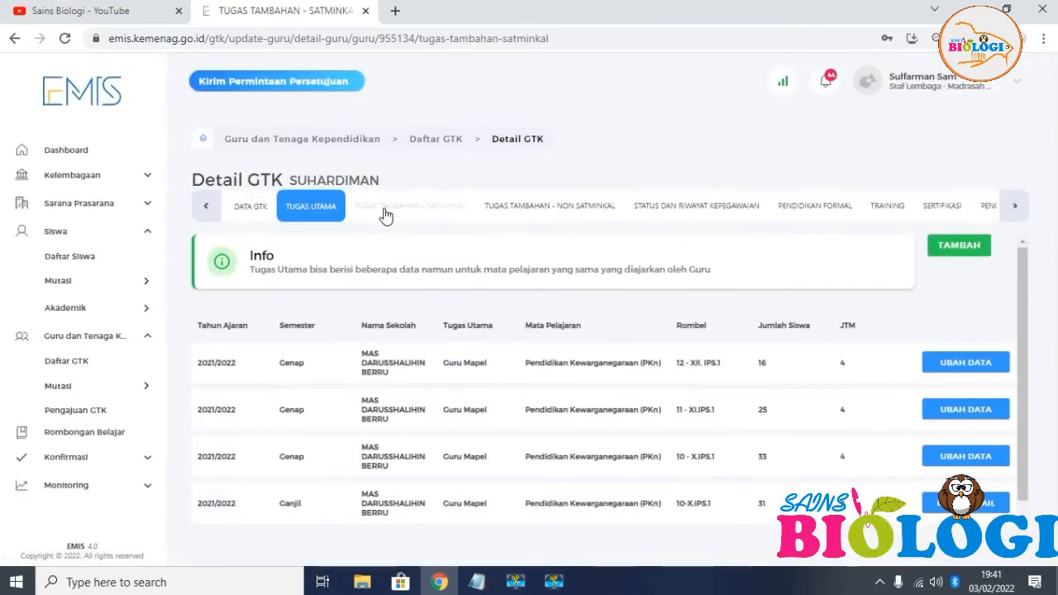
pyautogui.click(971, 246)
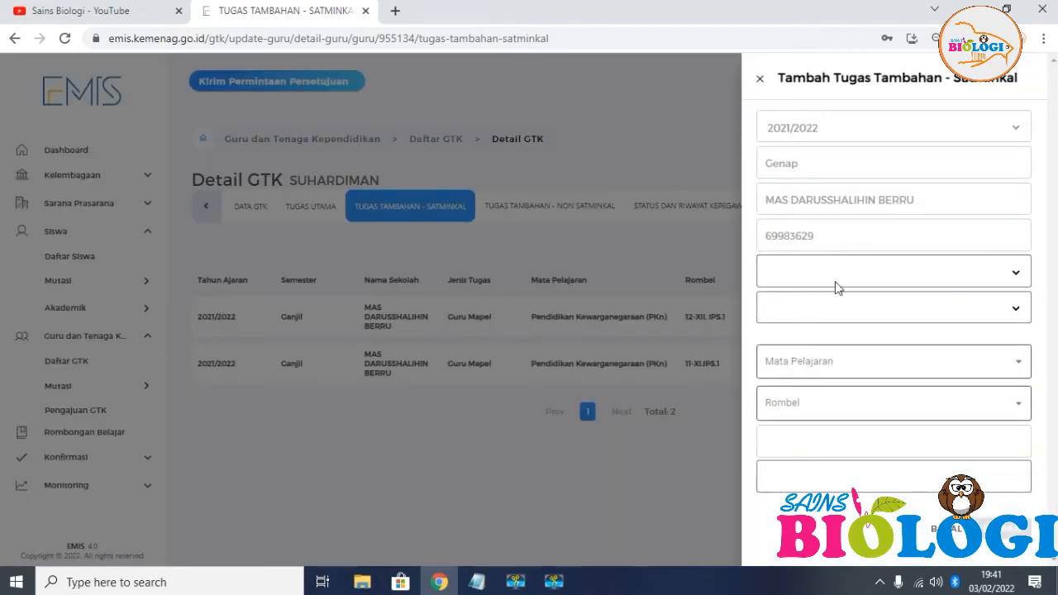
pyautogui.click(1010, 278)
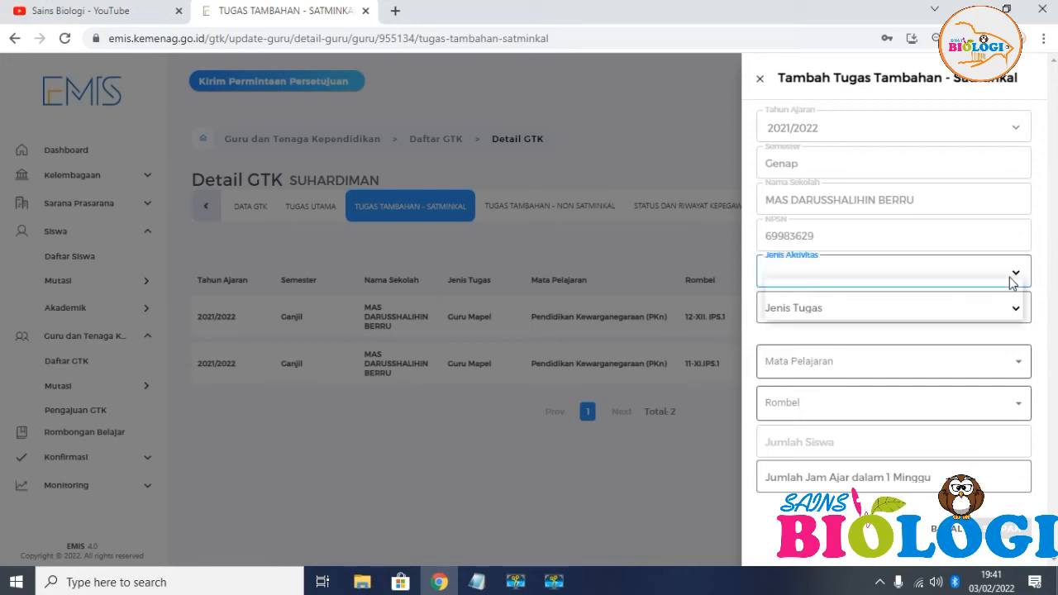
pyautogui.click(895, 301)
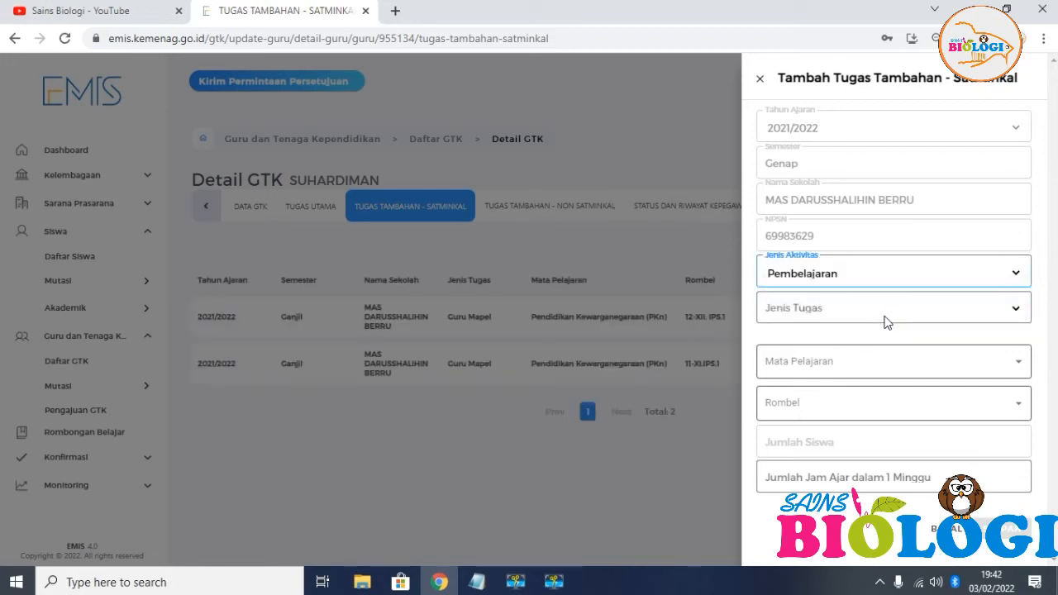
pyautogui.click(878, 307)
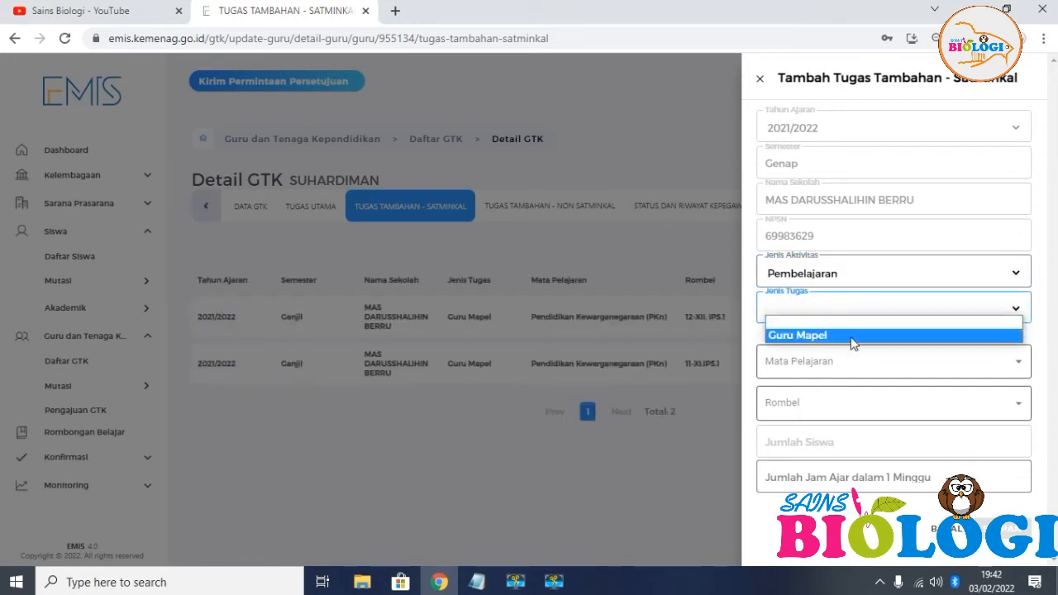
pyautogui.click(853, 337)
# Fill in the additional duty with subject Sosiologi, class group 11-XI.IPS.1 and 3 teaching hours per week.
pyautogui.click(854, 363)
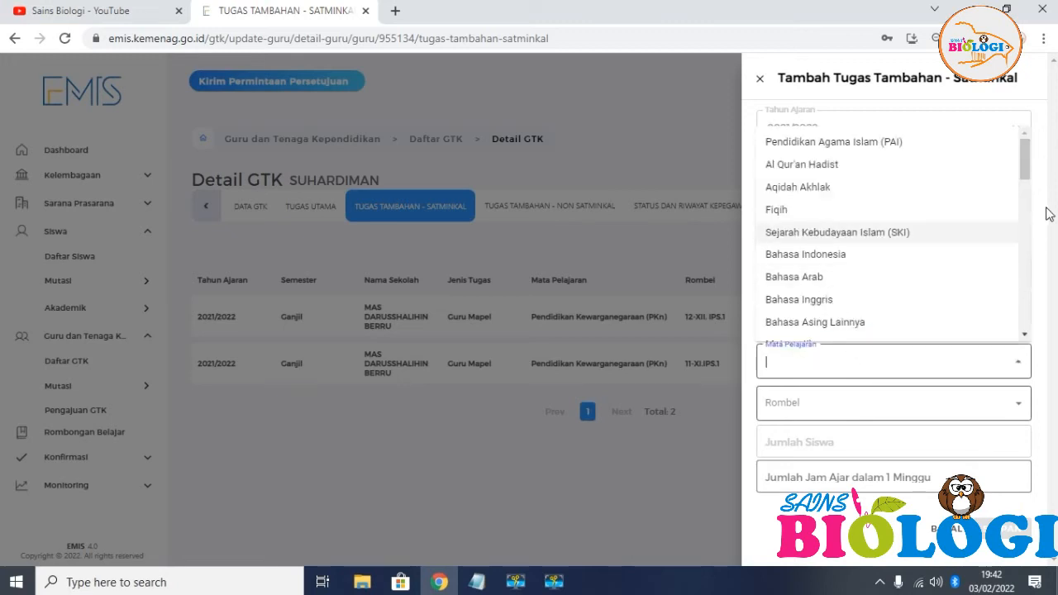
pyautogui.moveTo(1028, 158); pyautogui.dragTo(1031, 227)
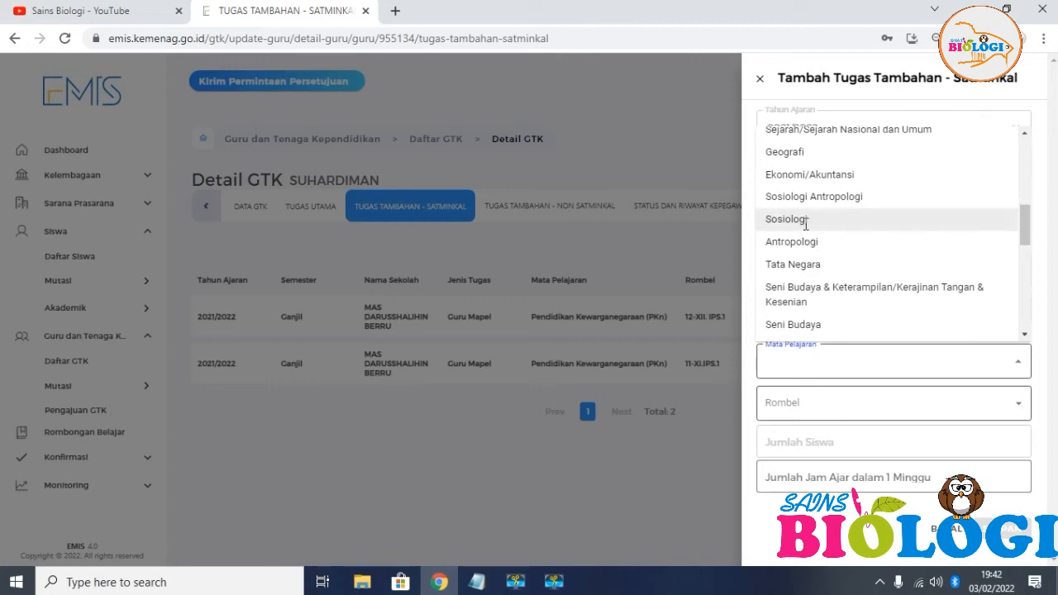
pyautogui.click(860, 227)
pyautogui.click(827, 411)
pyautogui.click(820, 439)
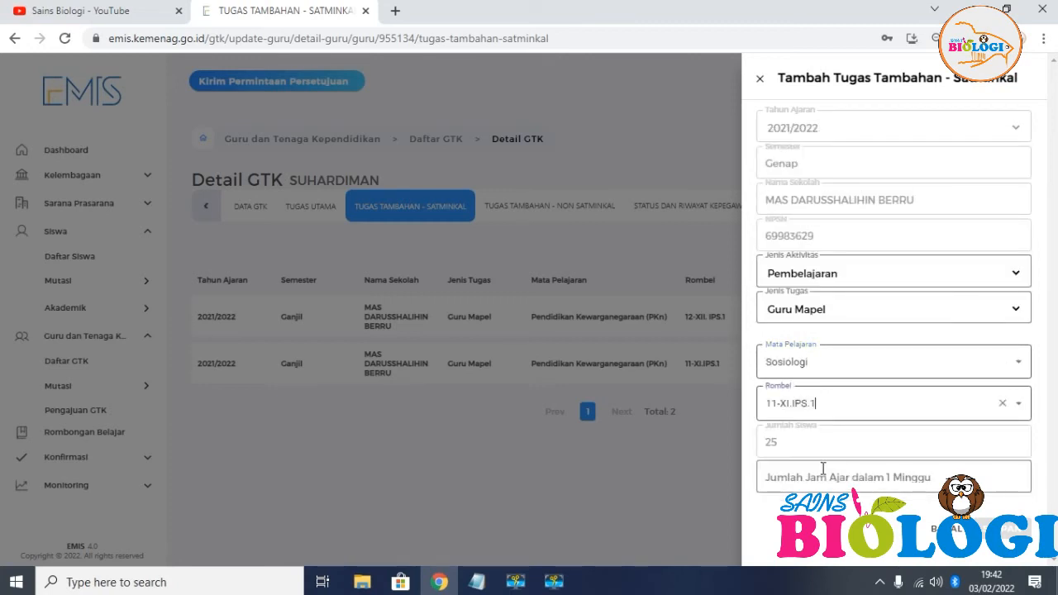
pyautogui.click(829, 480)
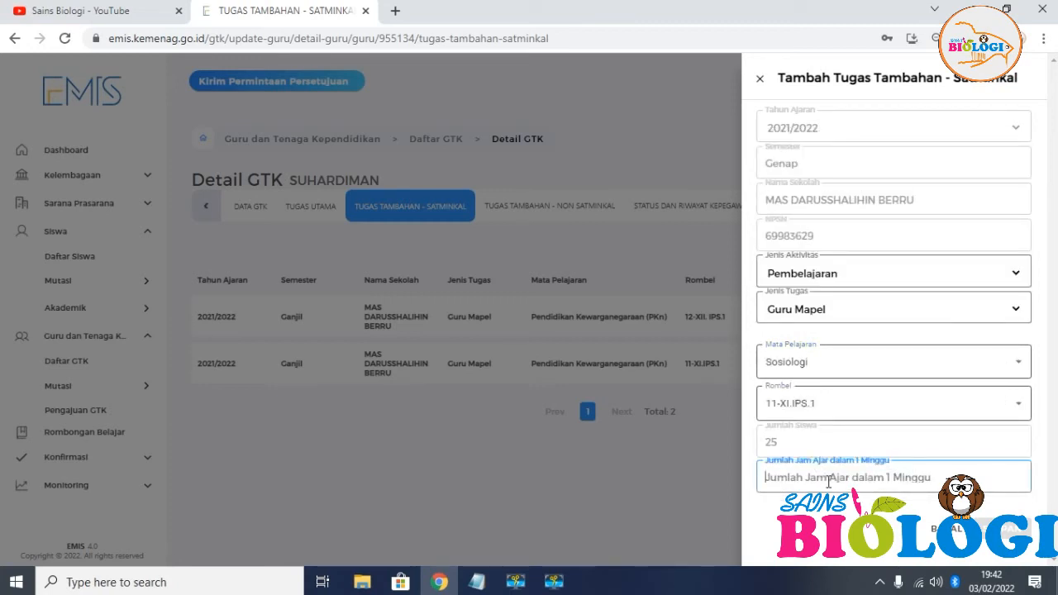
pyautogui.write('3')
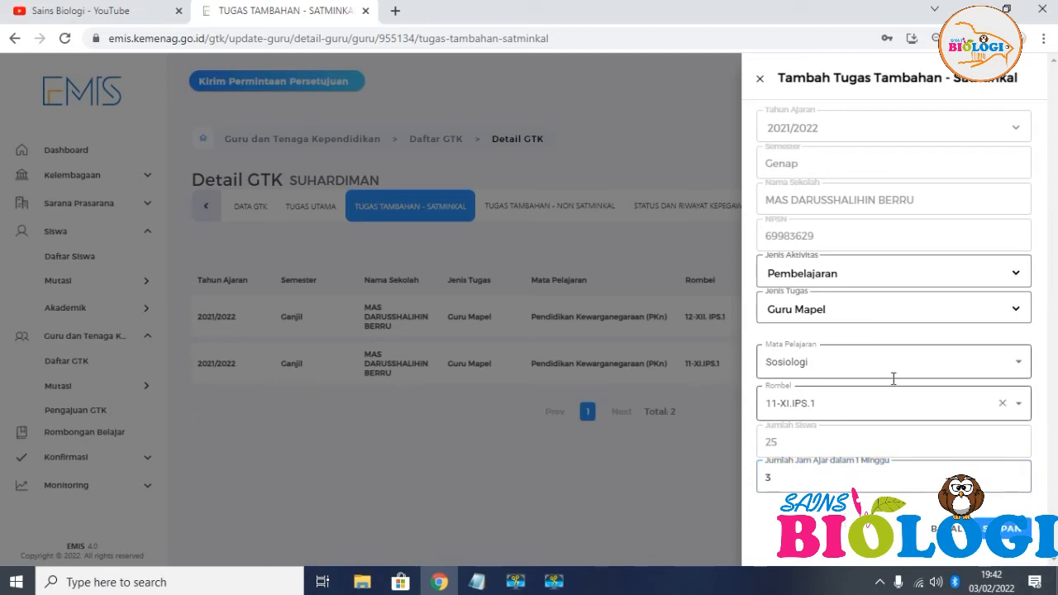
# Change the additional duty to activity Kependidikan, task Wali Kelas and 6 weekly hours, closing the form without saving.
pyautogui.click(868, 274)
pyautogui.click(862, 313)
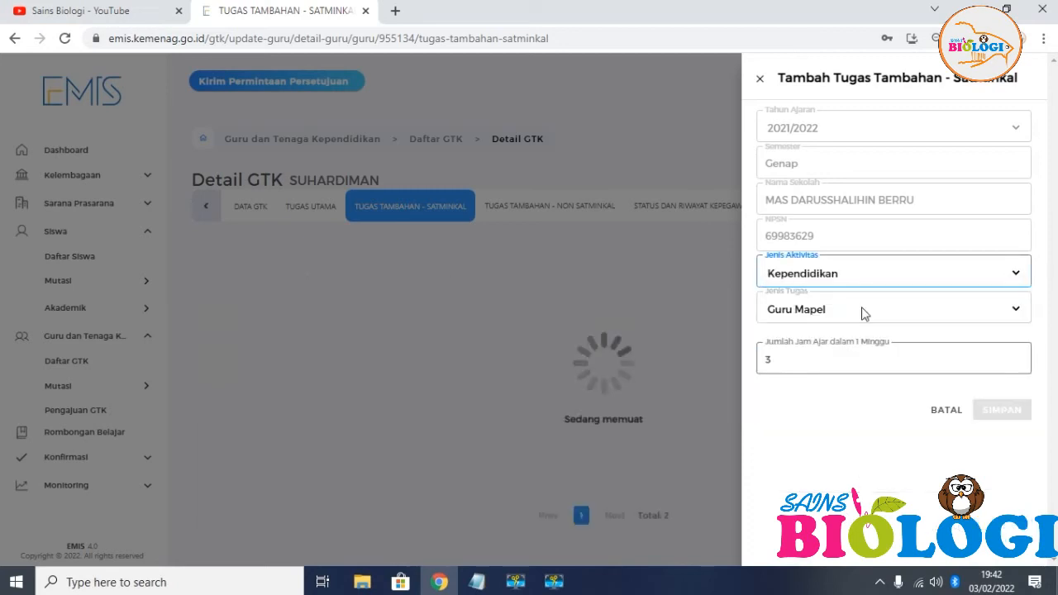
pyautogui.click(857, 308)
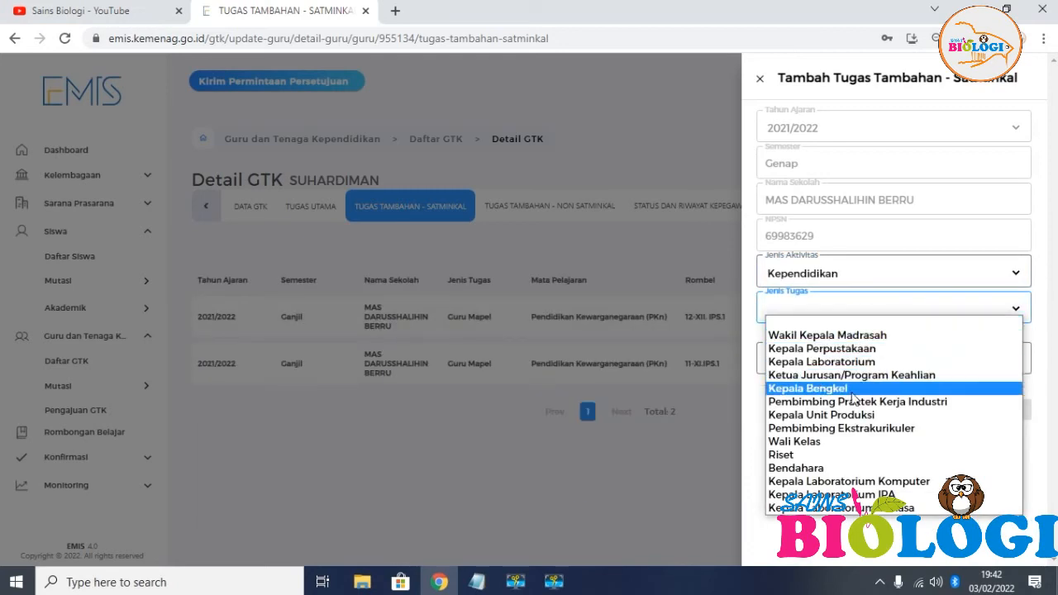
pyautogui.click(841, 443)
pyautogui.click(812, 368)
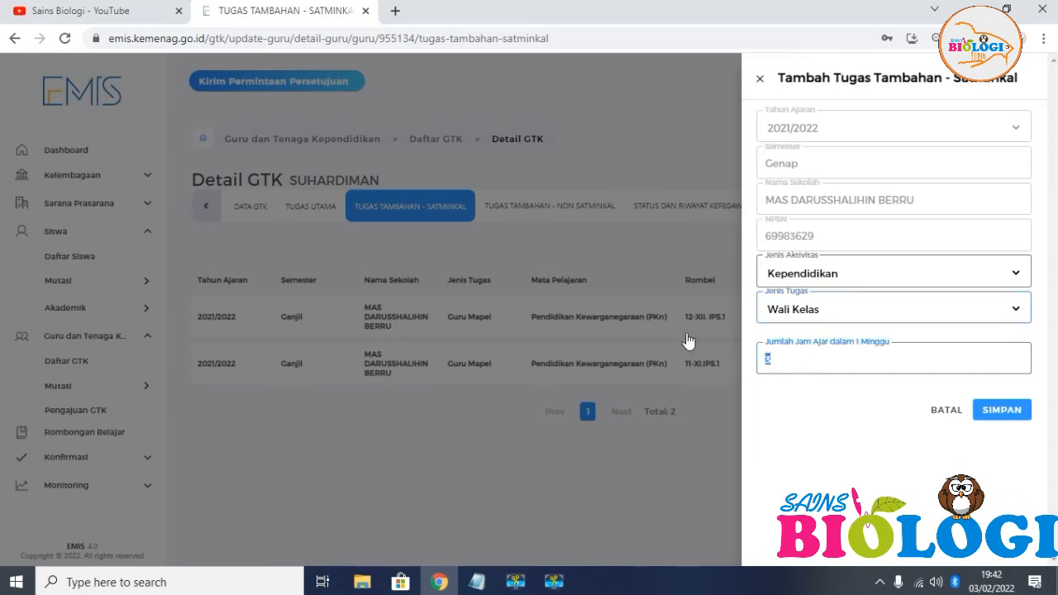
pyautogui.press('BackSpace')
pyautogui.write('6')
pyautogui.click(721, 428)
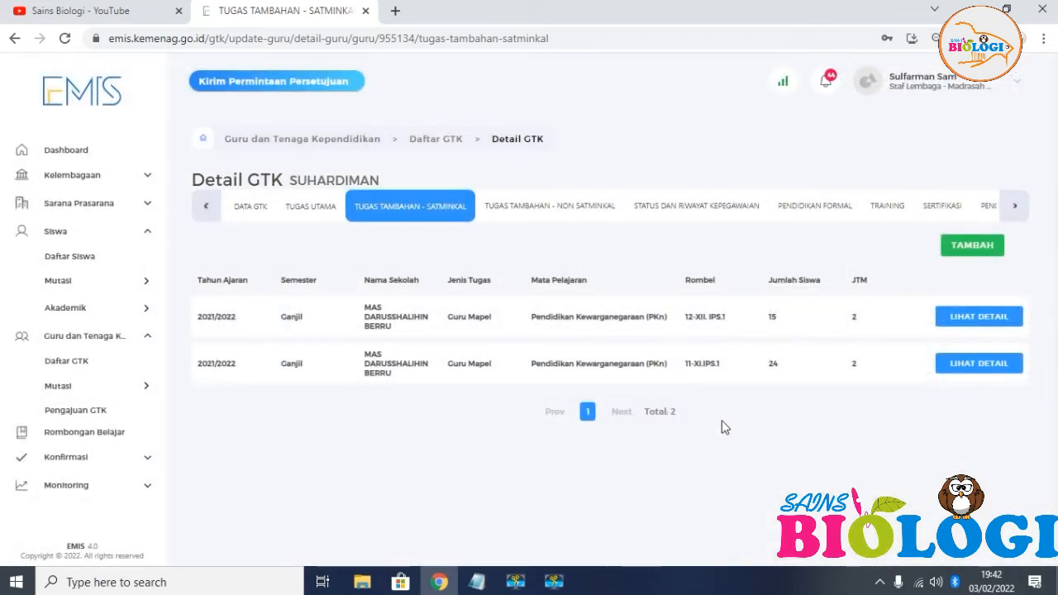
# Start a Tugas Tambahan - Non Satminkal entry for the teacher with education level MA and bring up the target schools.
pyautogui.click(565, 217)
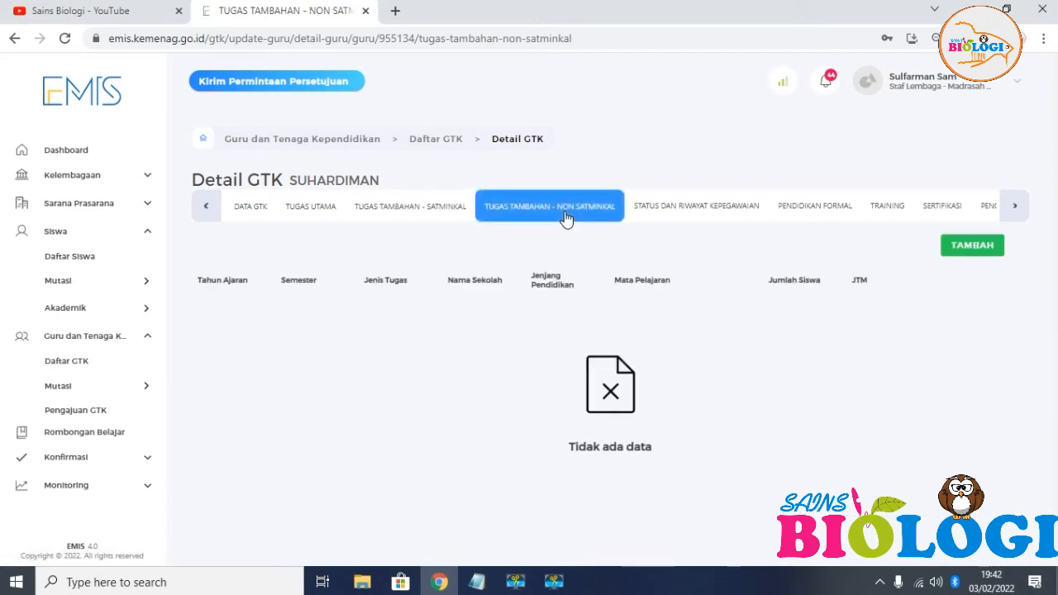
pyautogui.click(966, 251)
pyautogui.click(842, 202)
pyautogui.click(909, 199)
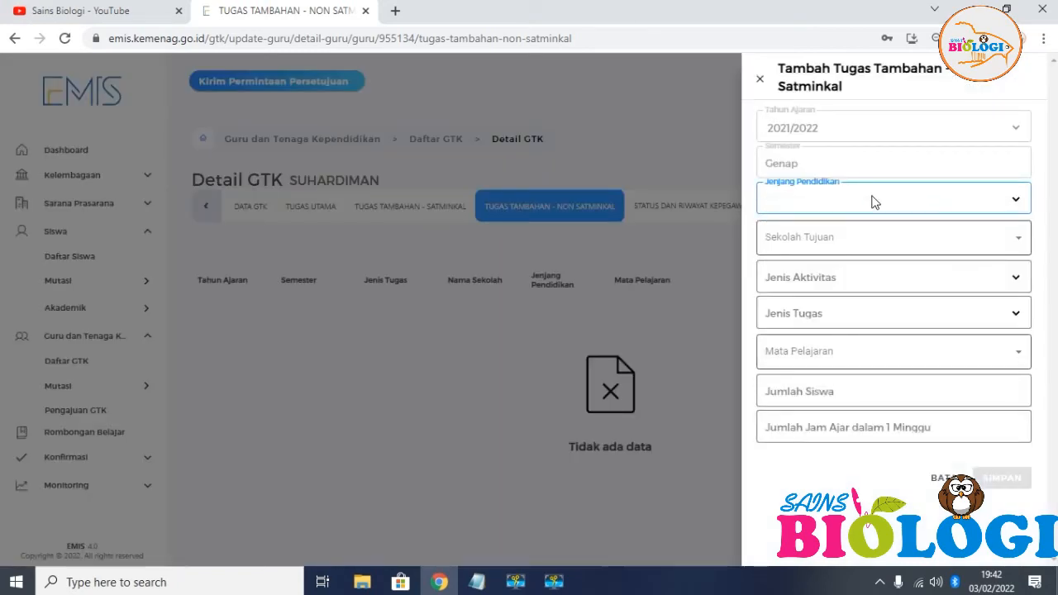
pyautogui.click(1020, 199)
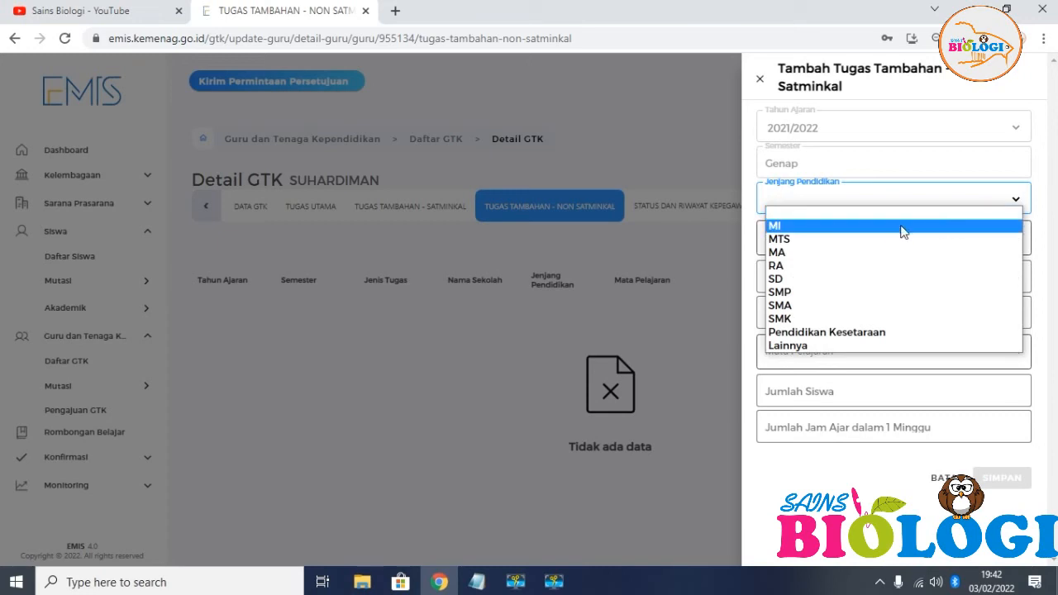
pyautogui.click(886, 258)
pyautogui.click(839, 245)
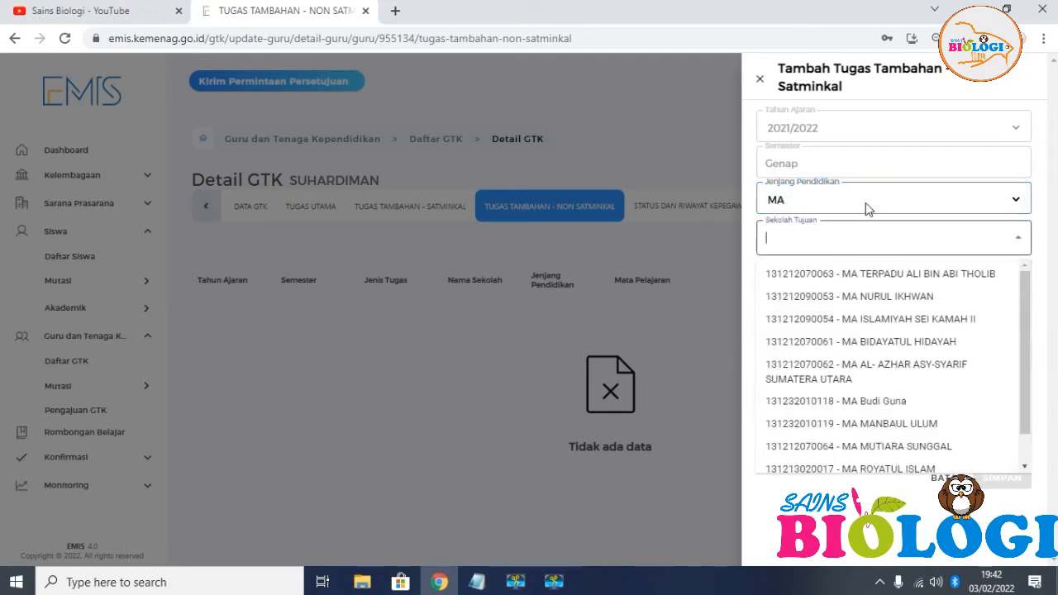
# Set the education level to MTS, search the target schools for "Darusshal" and choose MTSS DARUSSHALIHIN.
pyautogui.click(866, 203)
pyautogui.click(855, 240)
pyautogui.click(849, 237)
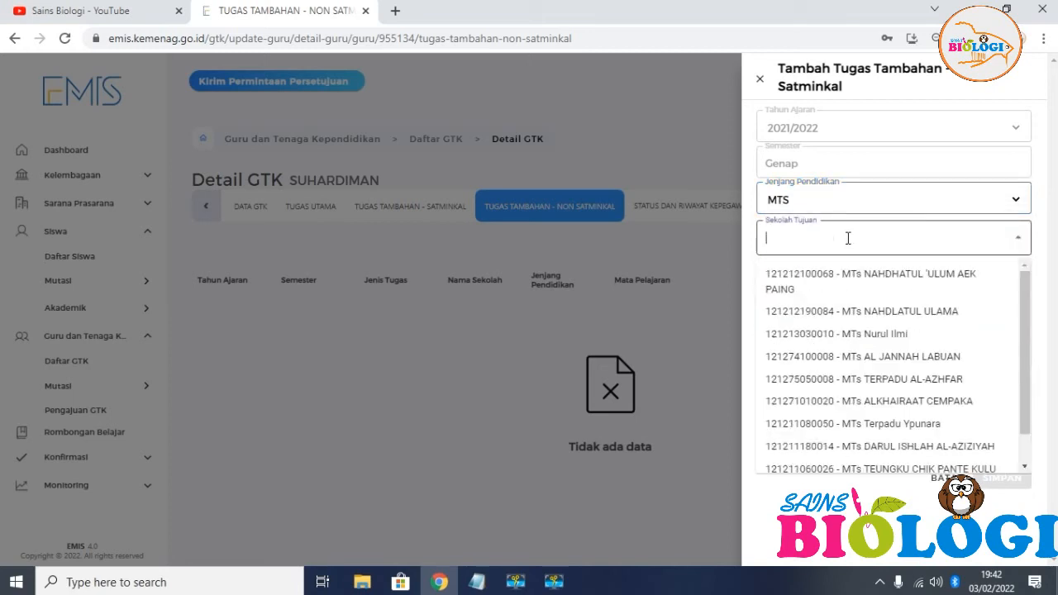
pyautogui.write('DA')
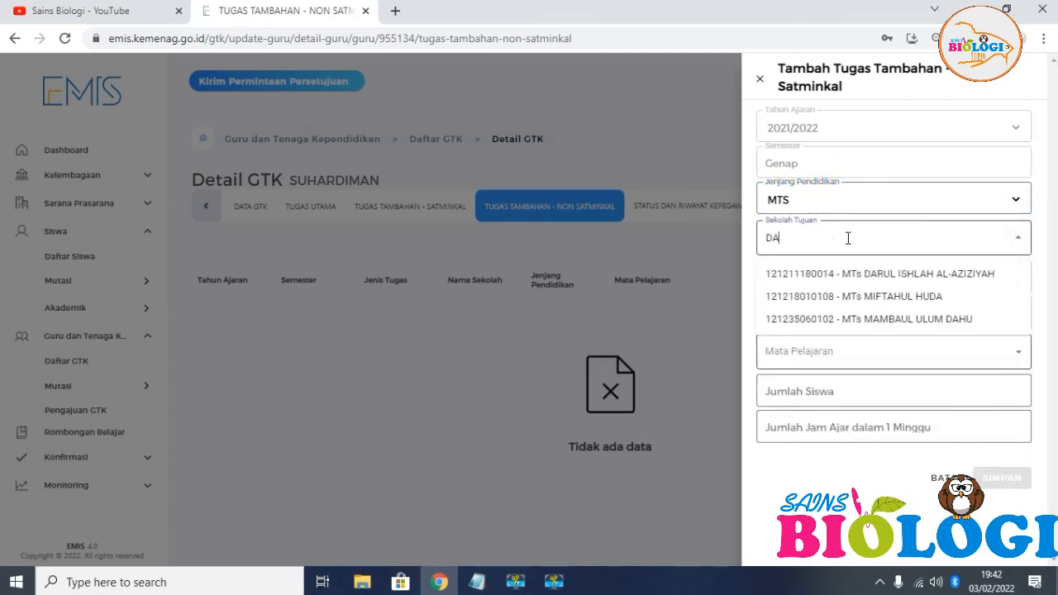
pyautogui.write('russ')
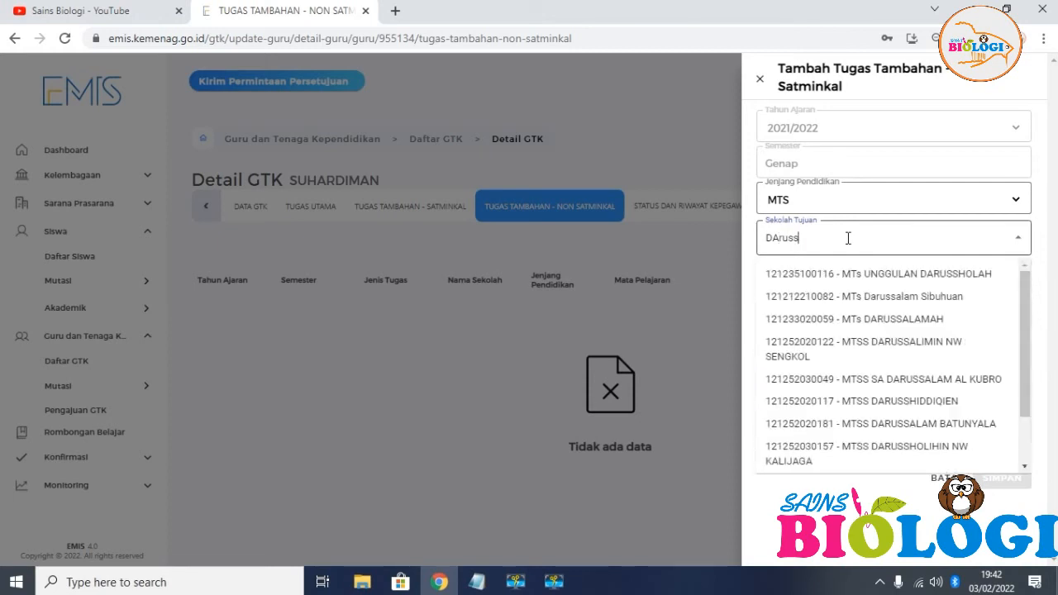
pyautogui.write('h')
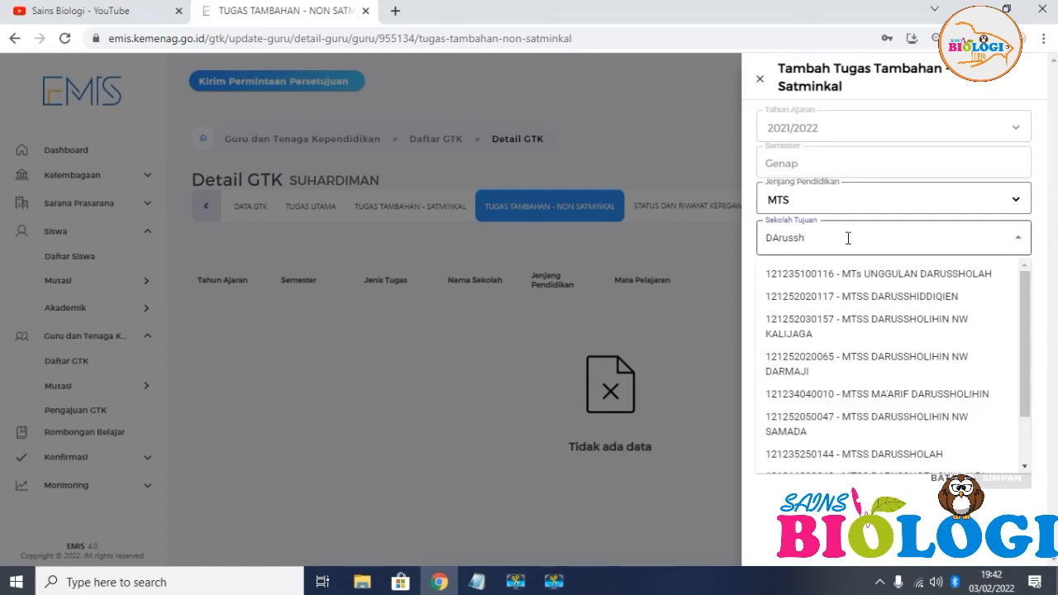
pyautogui.write('al')
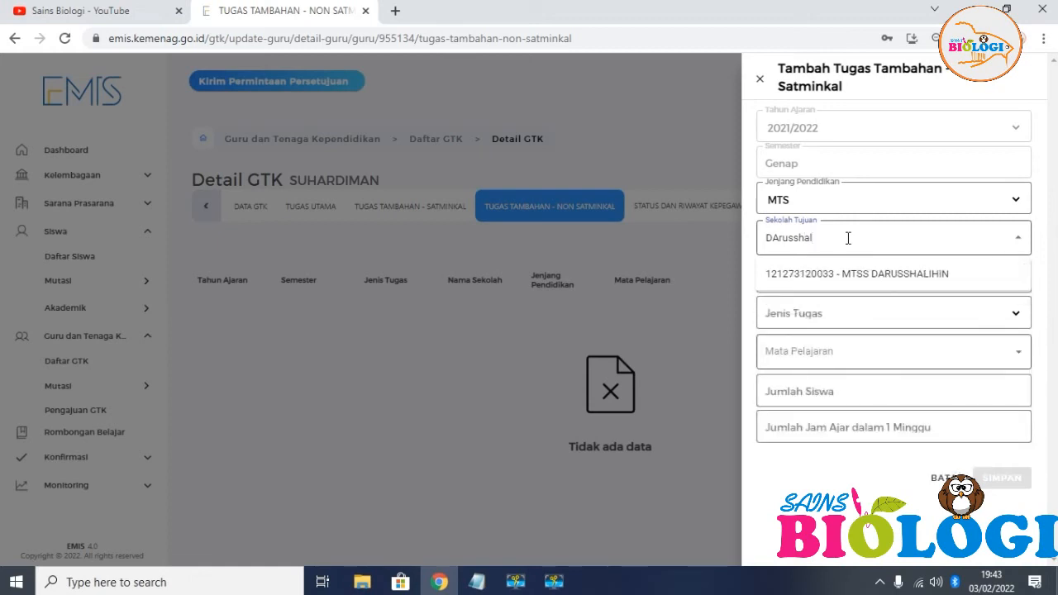
pyautogui.click(928, 282)
# Fill in the non-satminkal duty with activity Pembelajaran, task Guru Mapel and subject Pendidikan Kewarganegaraan (PKn).
pyautogui.click(913, 283)
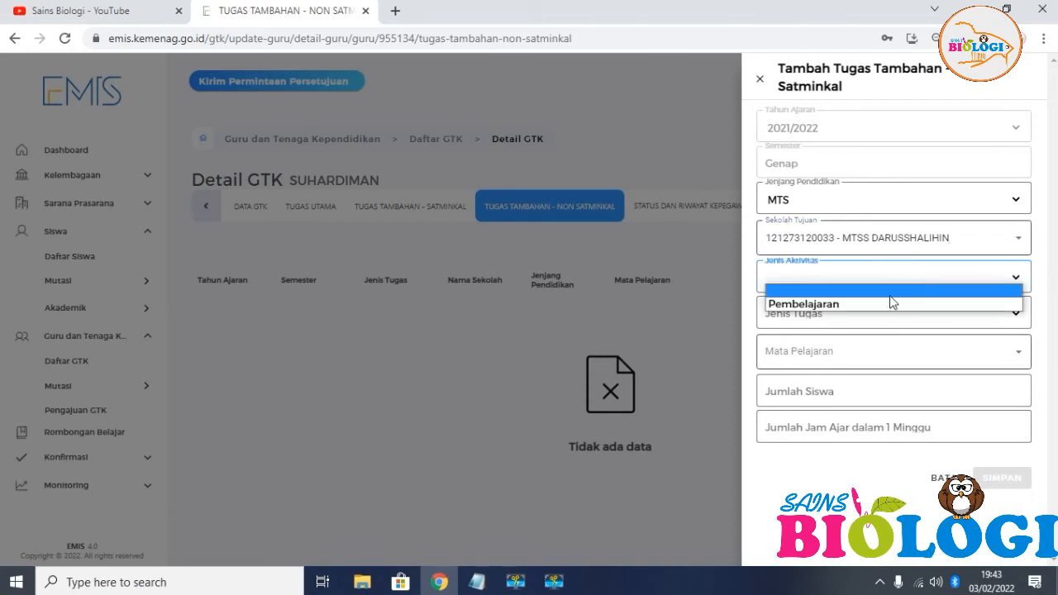
pyautogui.click(886, 304)
pyautogui.click(886, 315)
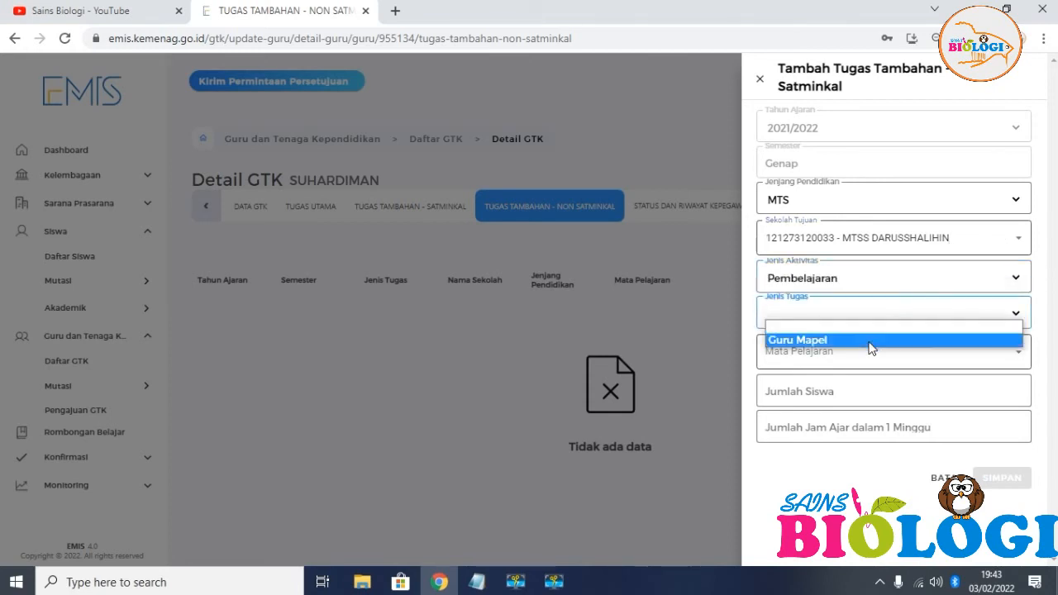
pyautogui.click(869, 341)
pyautogui.click(869, 350)
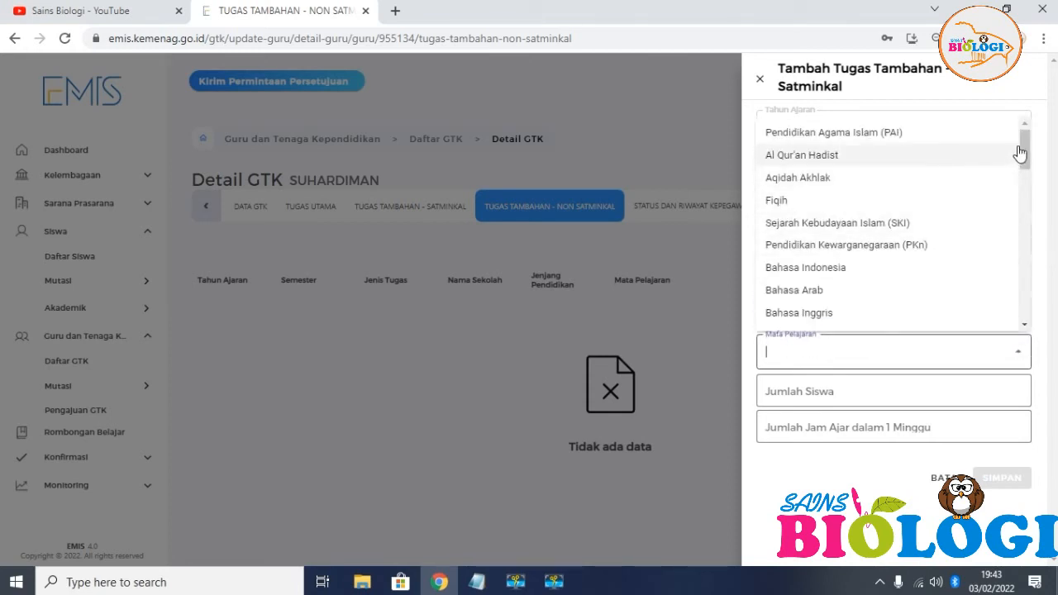
pyautogui.scroll(-1, 879, 182)
pyautogui.click(866, 202)
# Go through the student count and weekly teaching hours fields, and close the non-satminkal form without saving.
pyautogui.click(842, 397)
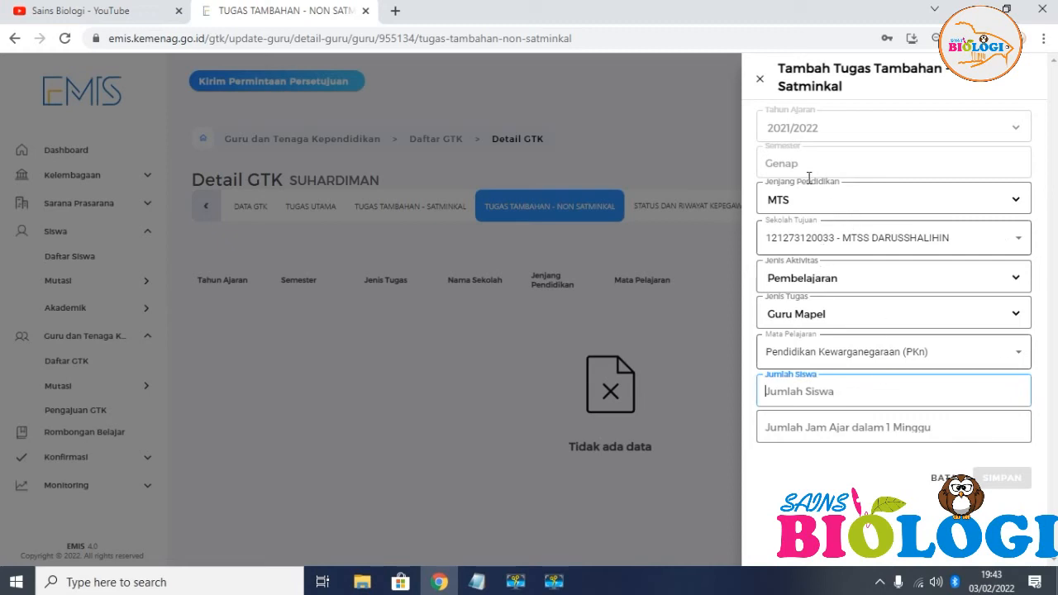
pyautogui.click(866, 433)
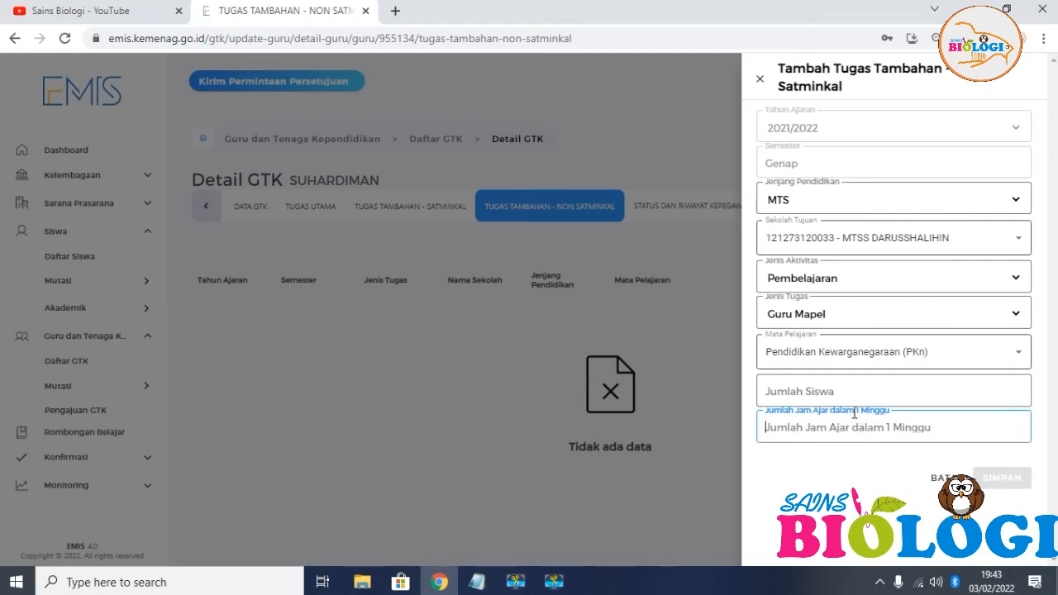
pyautogui.click(817, 388)
pyautogui.click(821, 430)
pyautogui.click(694, 418)
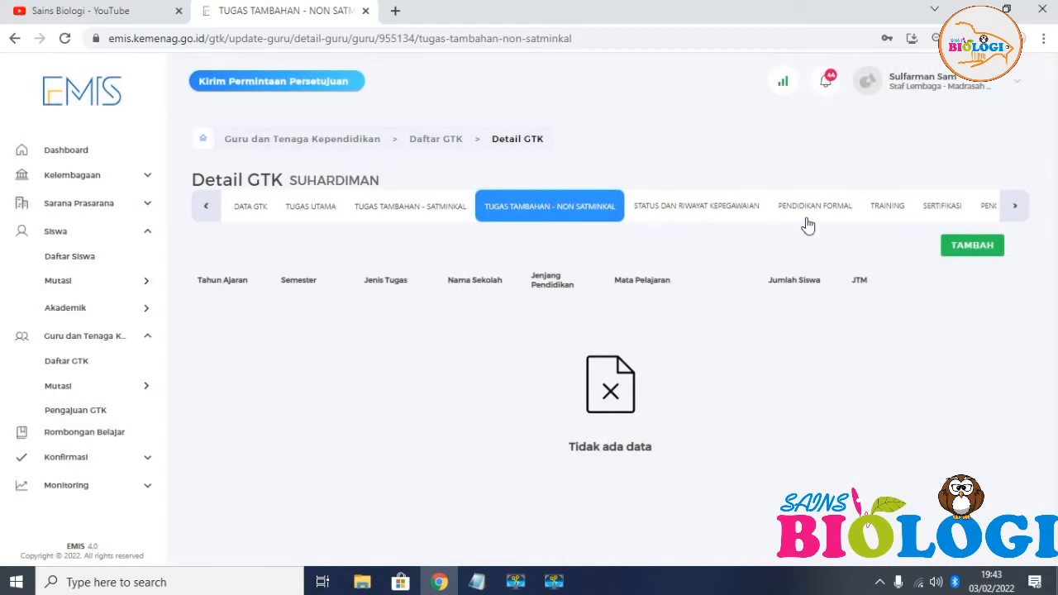
# Look over the remaining teacher detail sections and the teacher Mutasi options, and open the Pengajuan GTK list.
pyautogui.click(1009, 211)
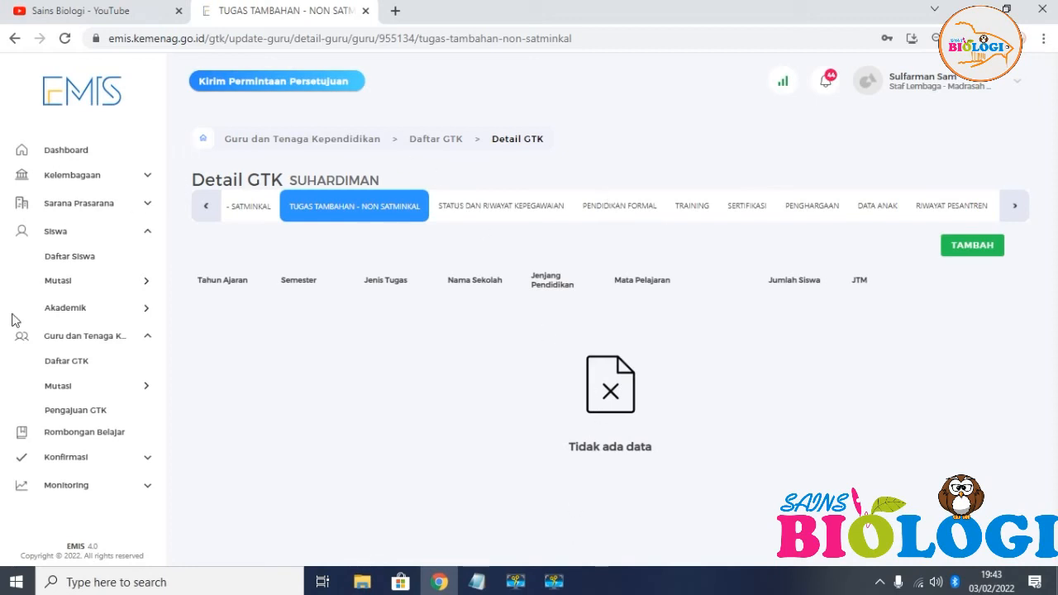
pyautogui.click(71, 389)
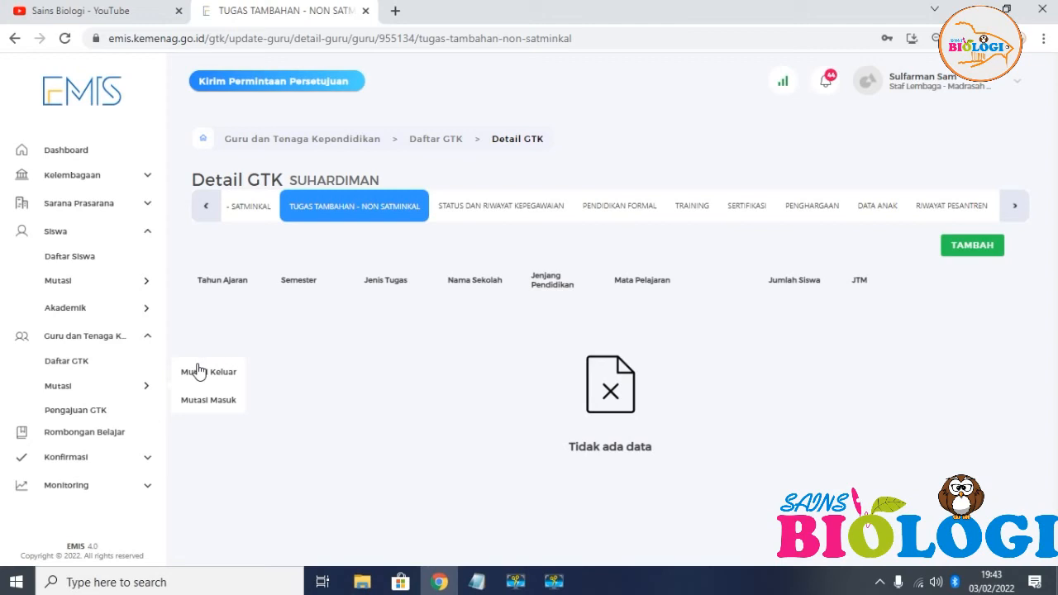
pyautogui.click(97, 416)
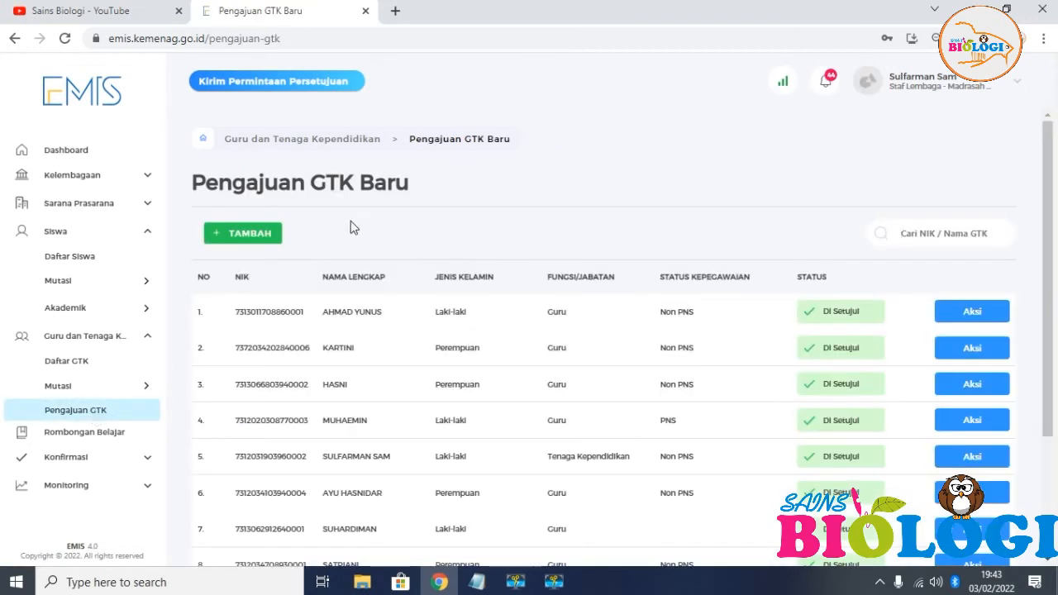
# Start a new GTK submission and choose to search by Nama, Tempat, dan tanggal lahir, reviewing the name and birthplace fields.
pyautogui.click(254, 235)
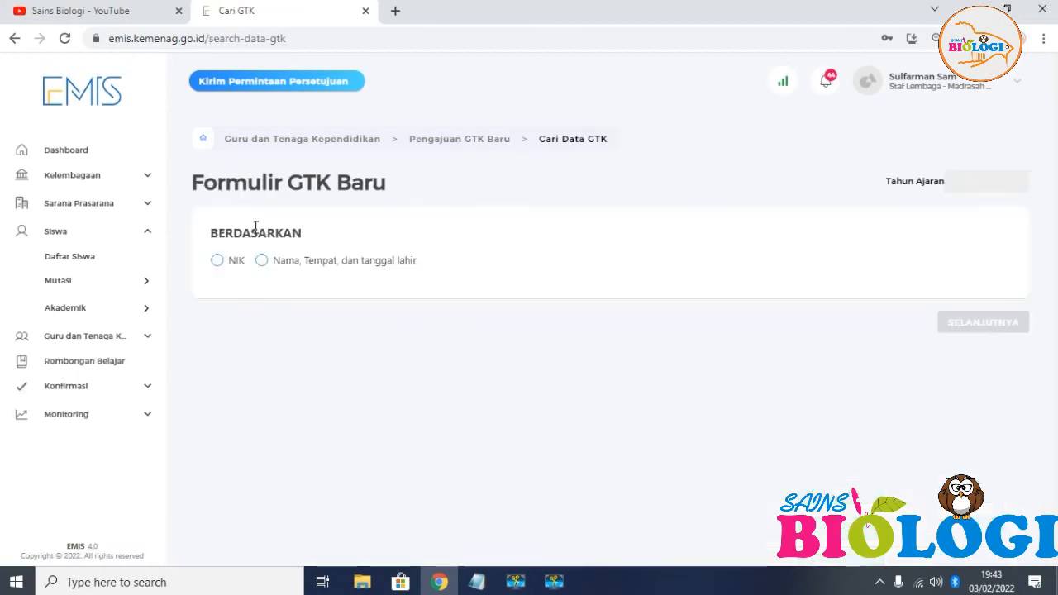
pyautogui.click(219, 263)
pyautogui.click(261, 262)
pyautogui.click(362, 315)
pyautogui.click(372, 362)
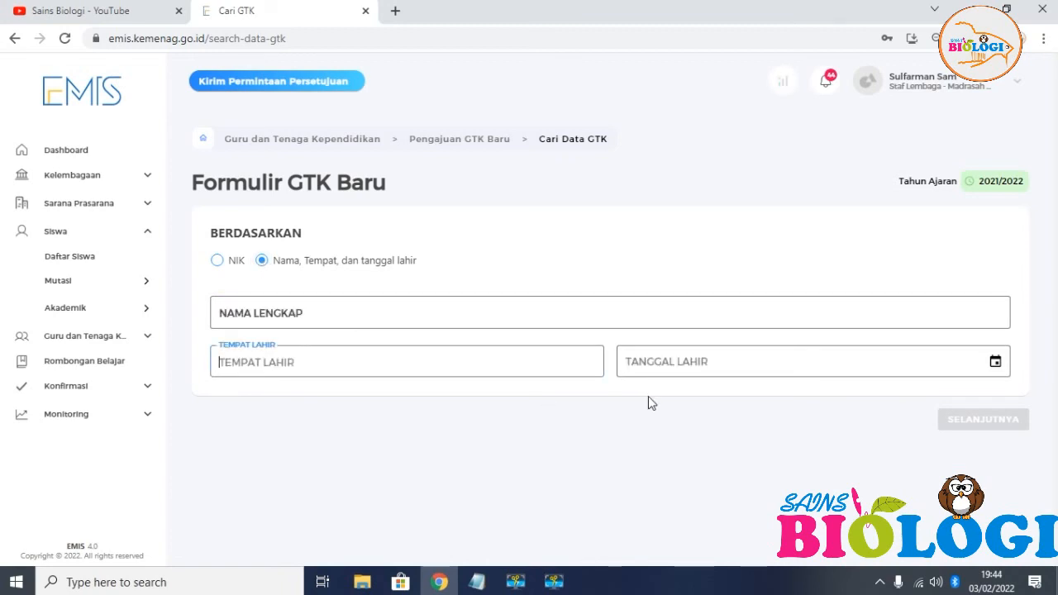
# Open the Rombongan Belajar list and examine the items under Konfirmasi and Sarana Prasarana.
pyautogui.click(96, 364)
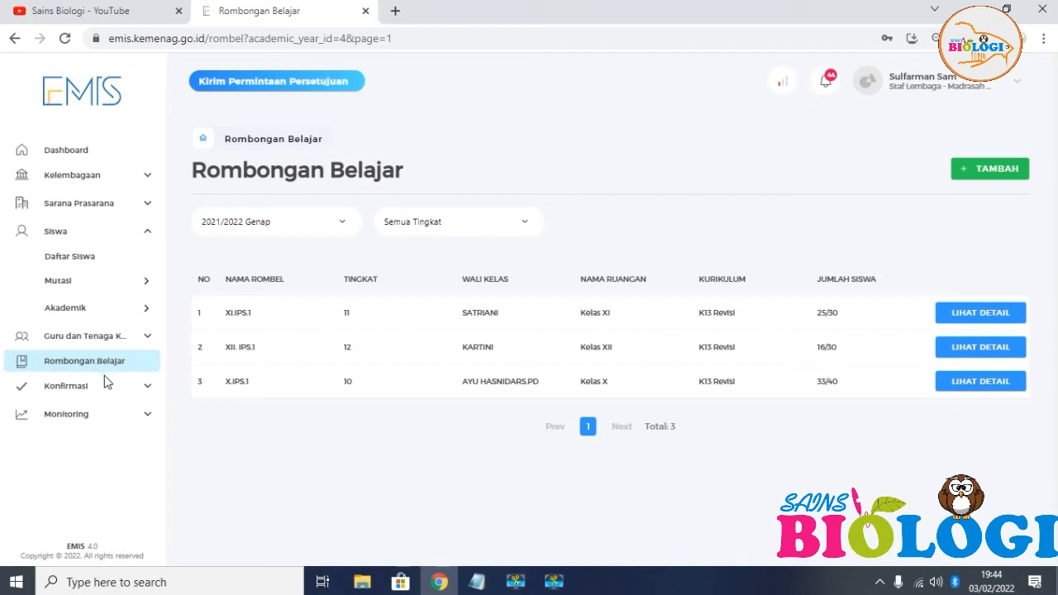
pyautogui.click(105, 385)
pyautogui.scroll(-1, 155, 368)
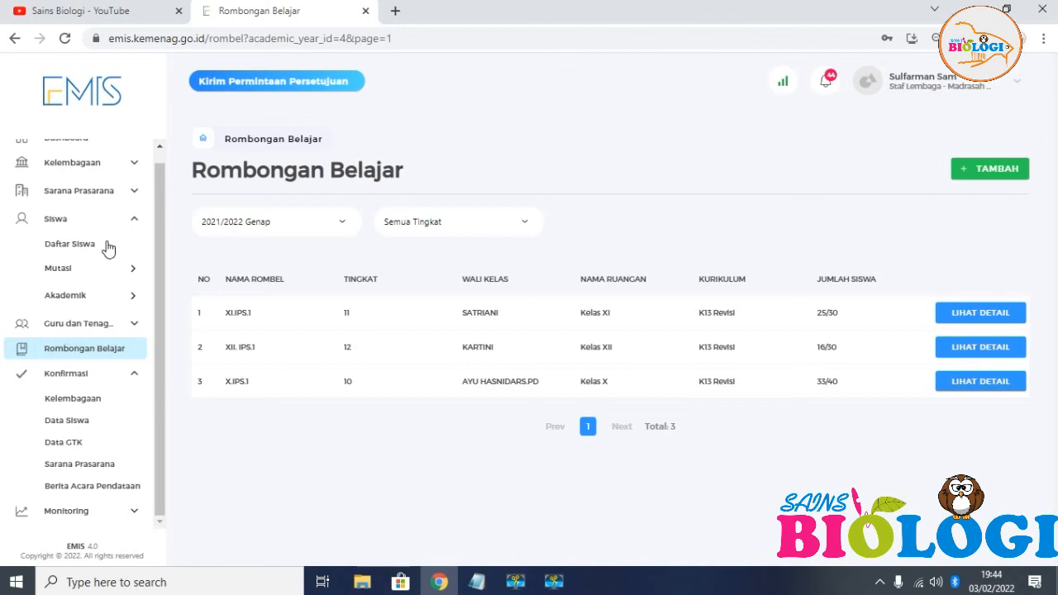
pyautogui.click(110, 200)
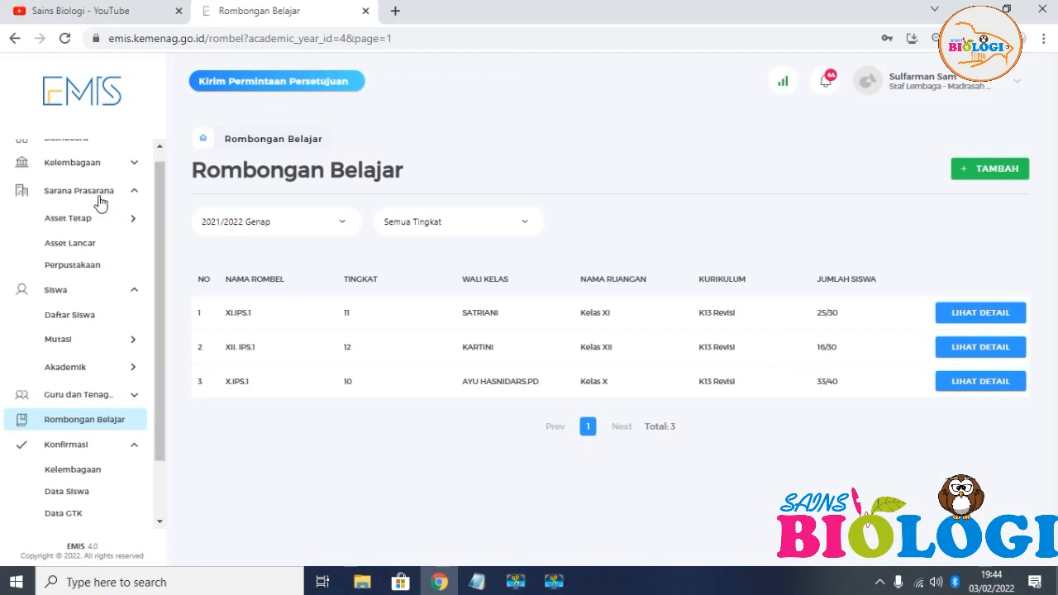
pyautogui.click(100, 204)
pyautogui.click(100, 203)
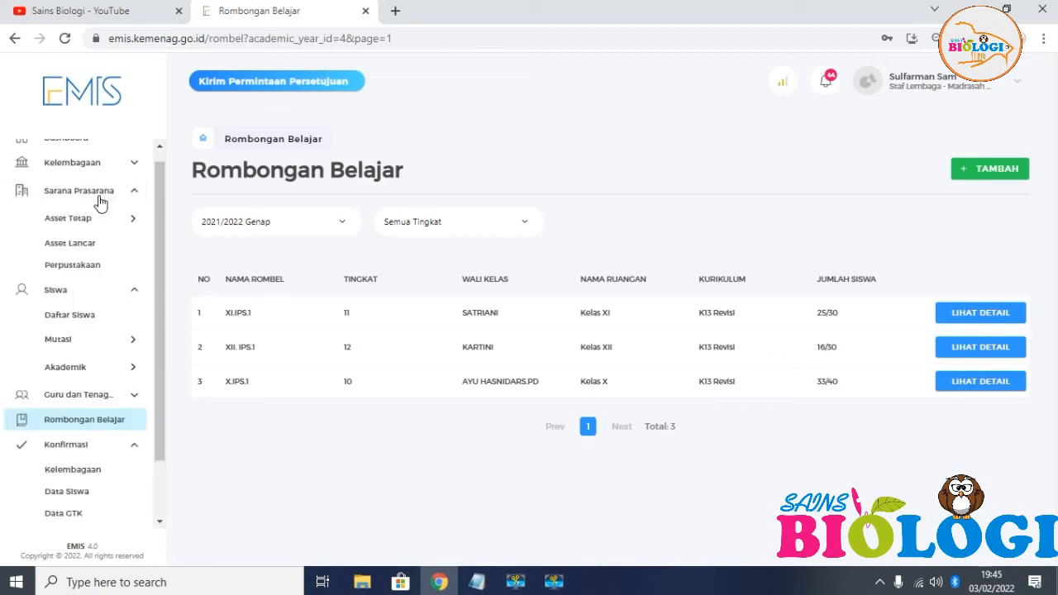